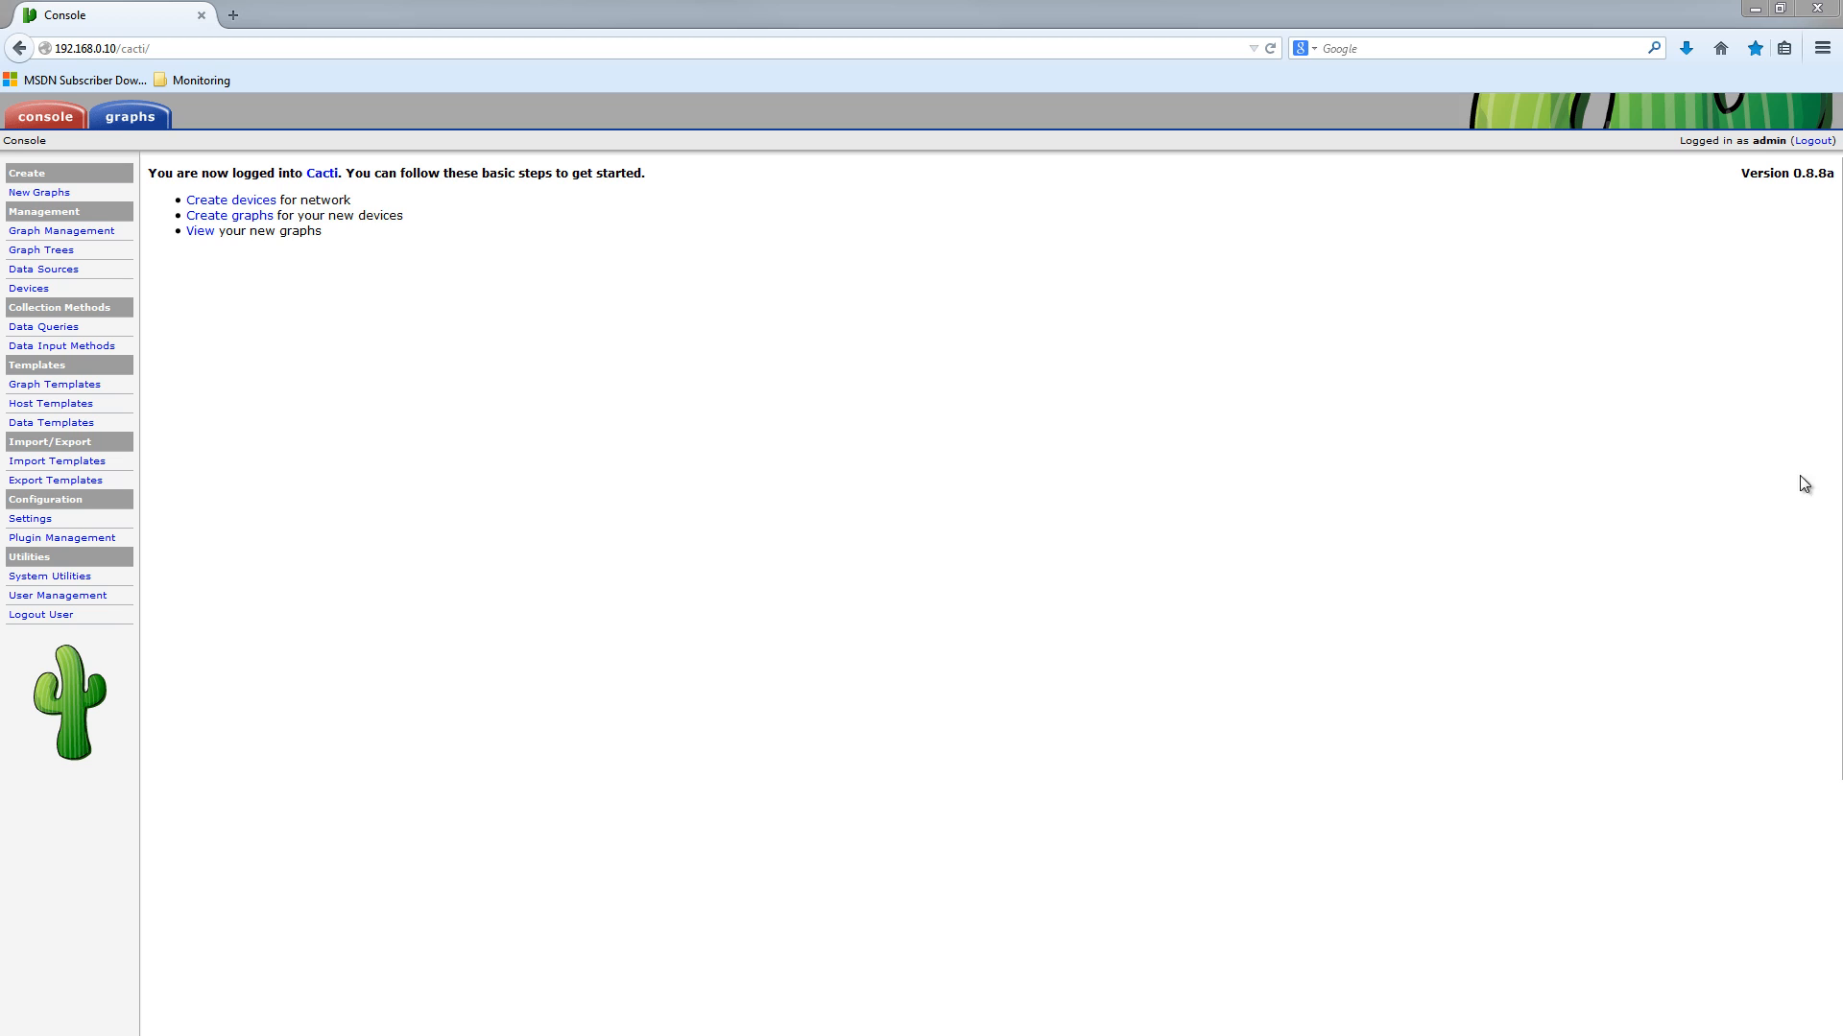
# Examine the traffic graphs of the netgear switch host in the Network graph tree.
pyautogui.click(591, 233)
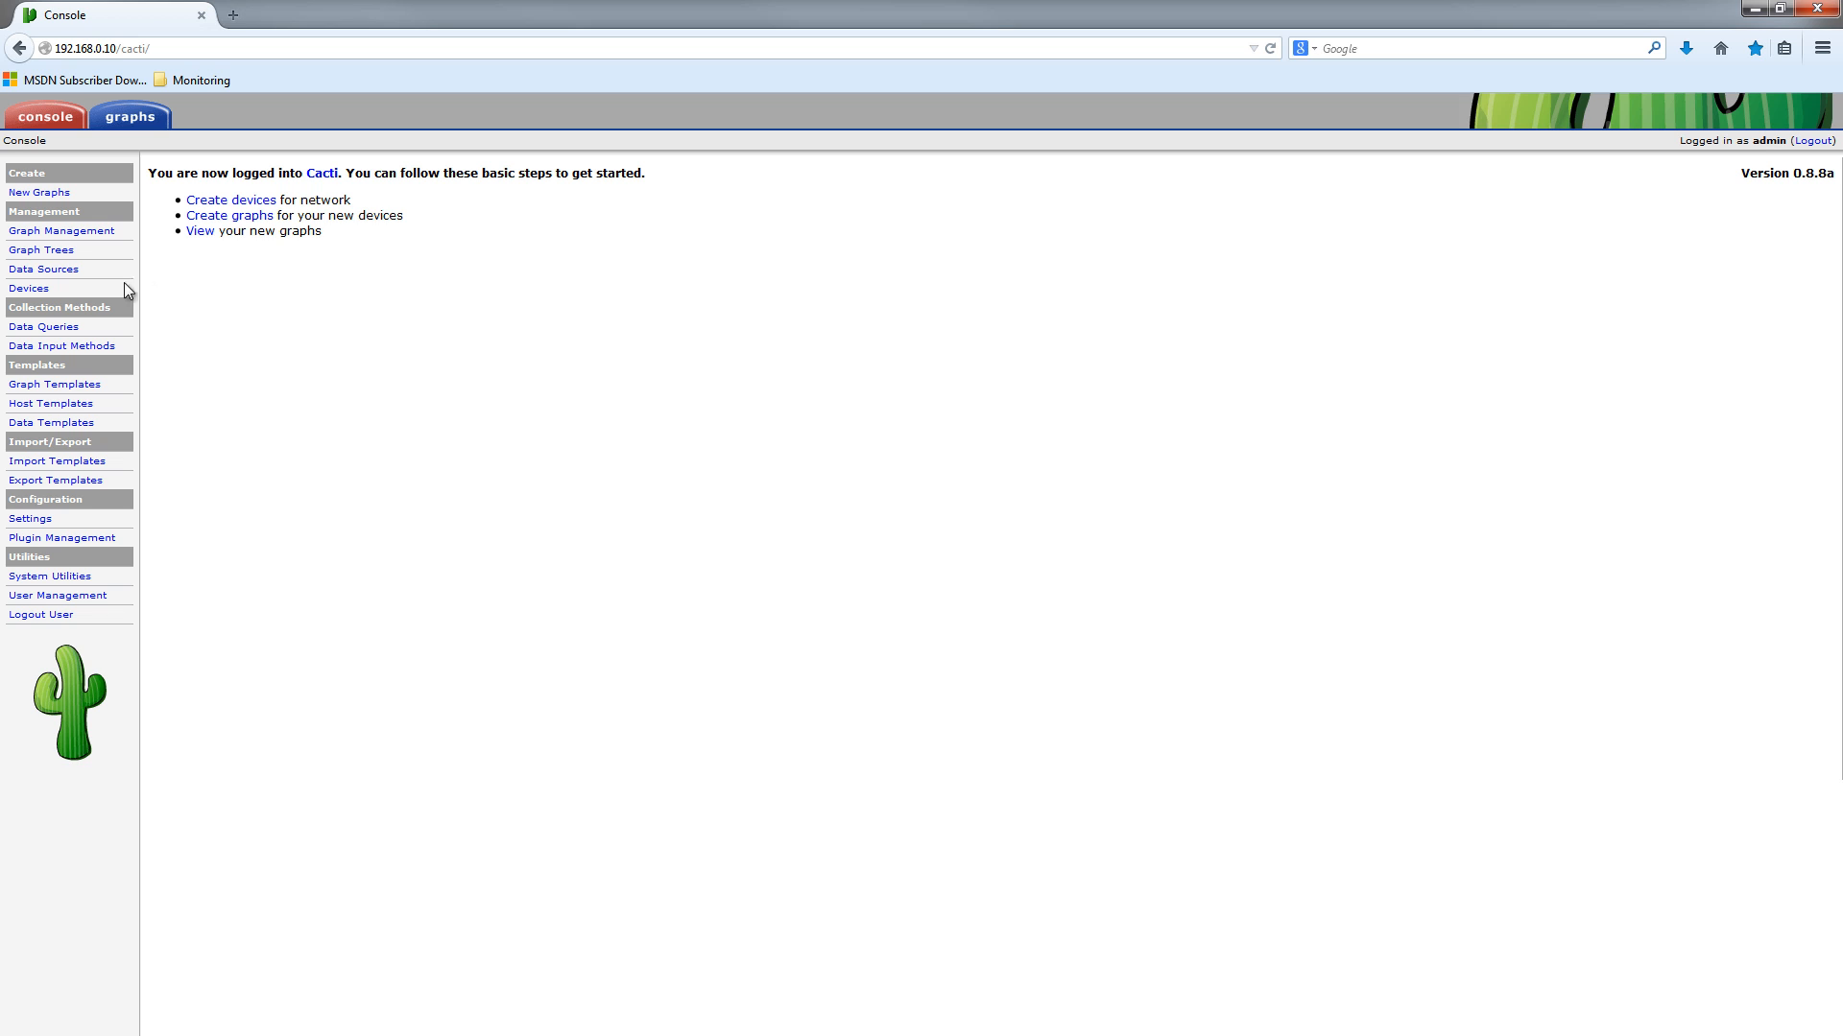
pyautogui.click(109, 128)
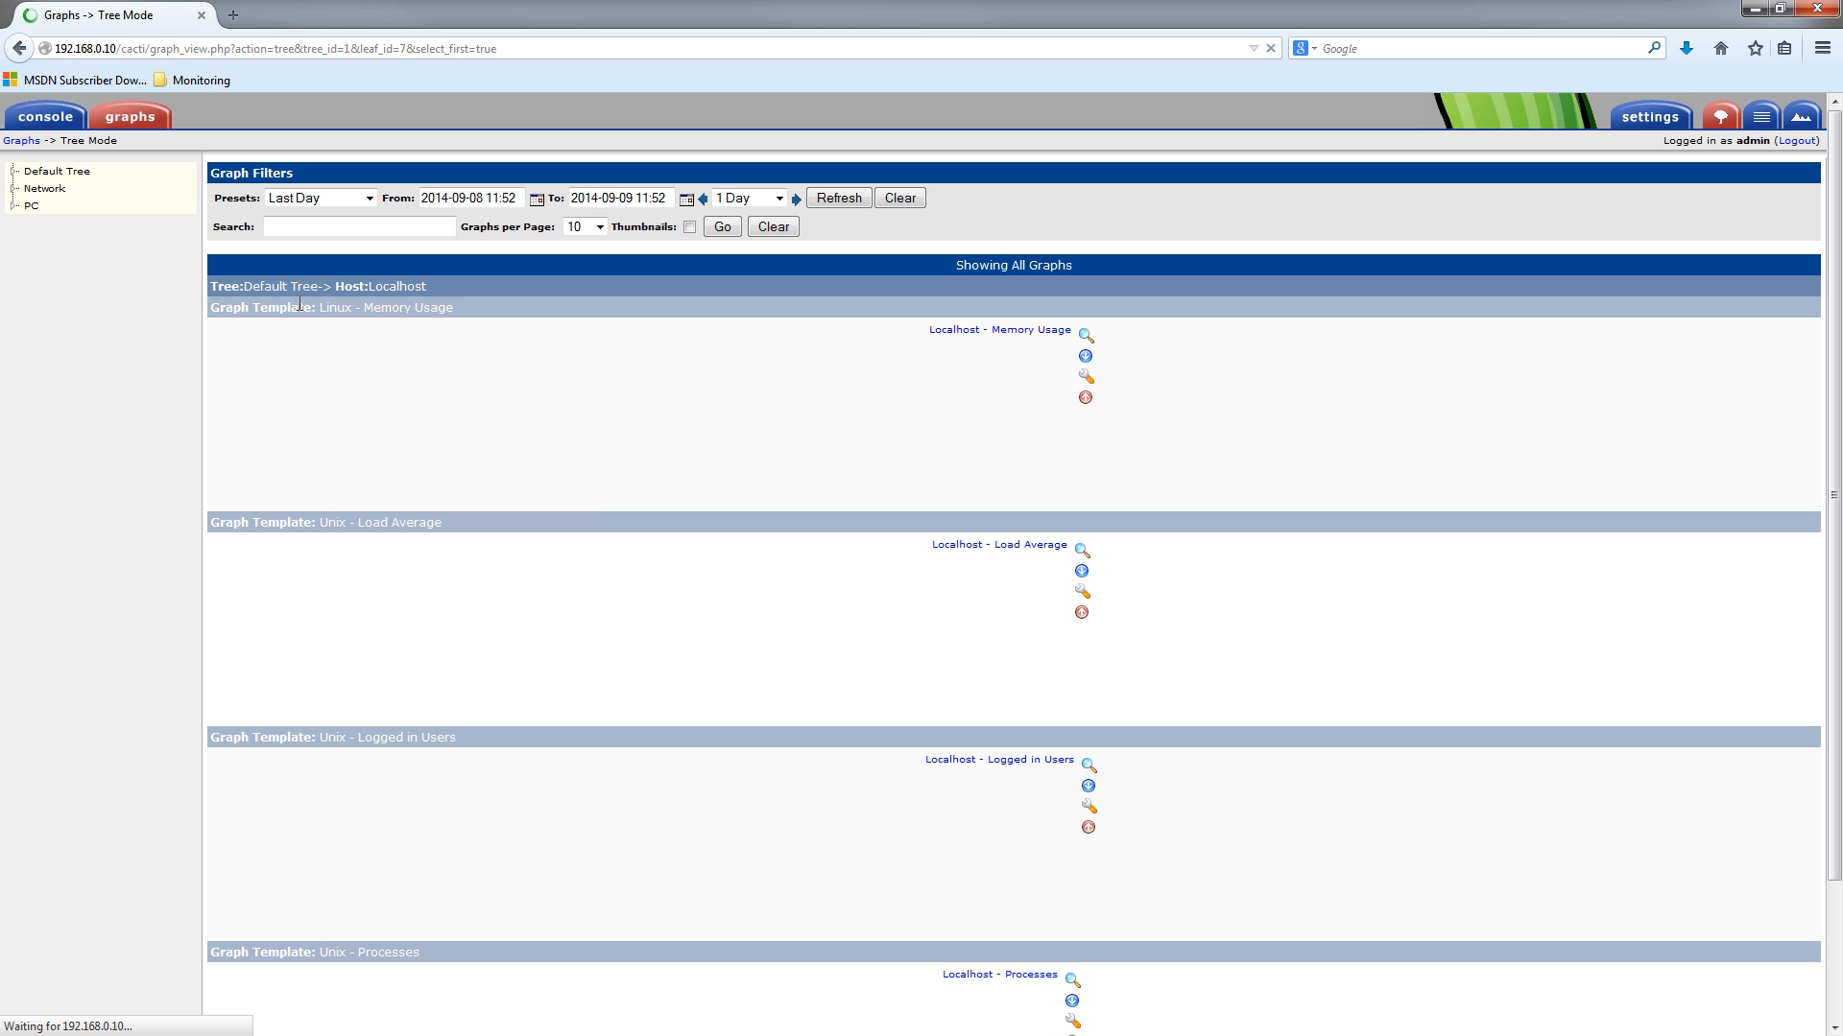
pyautogui.click(14, 188)
pyautogui.click(60, 224)
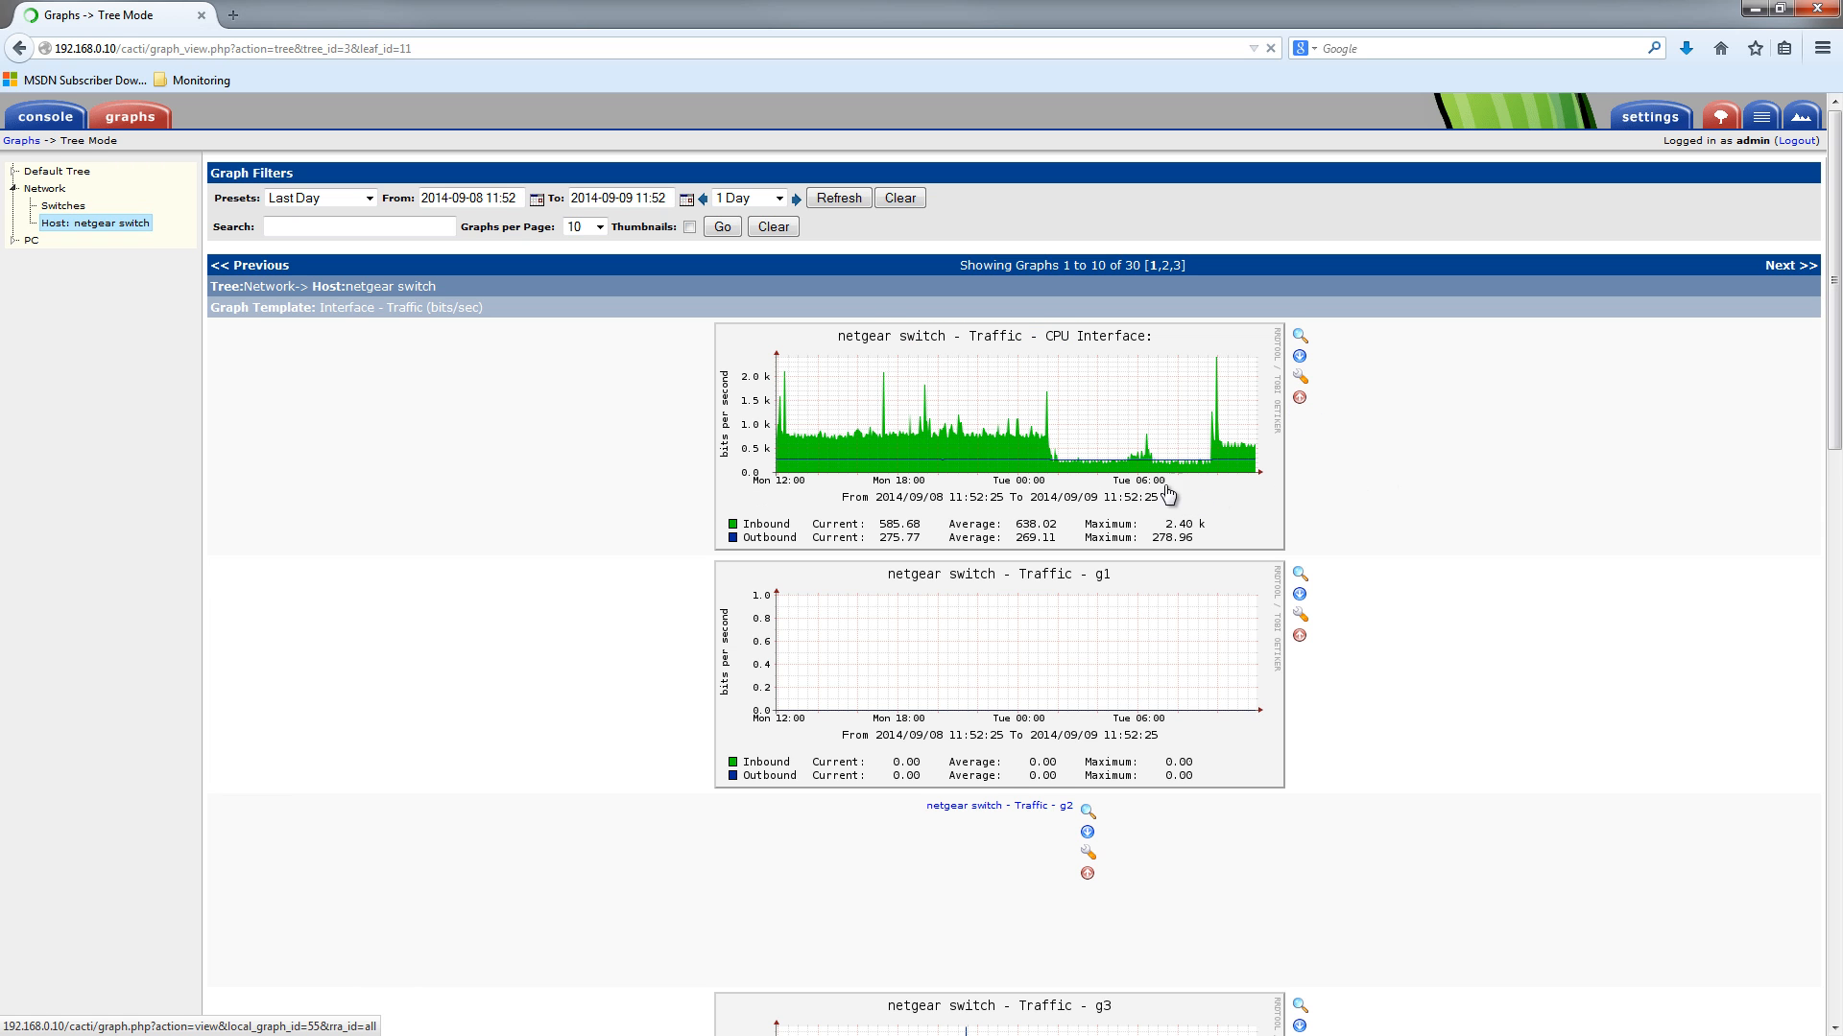
pyautogui.scroll(-10, 1286, 474)
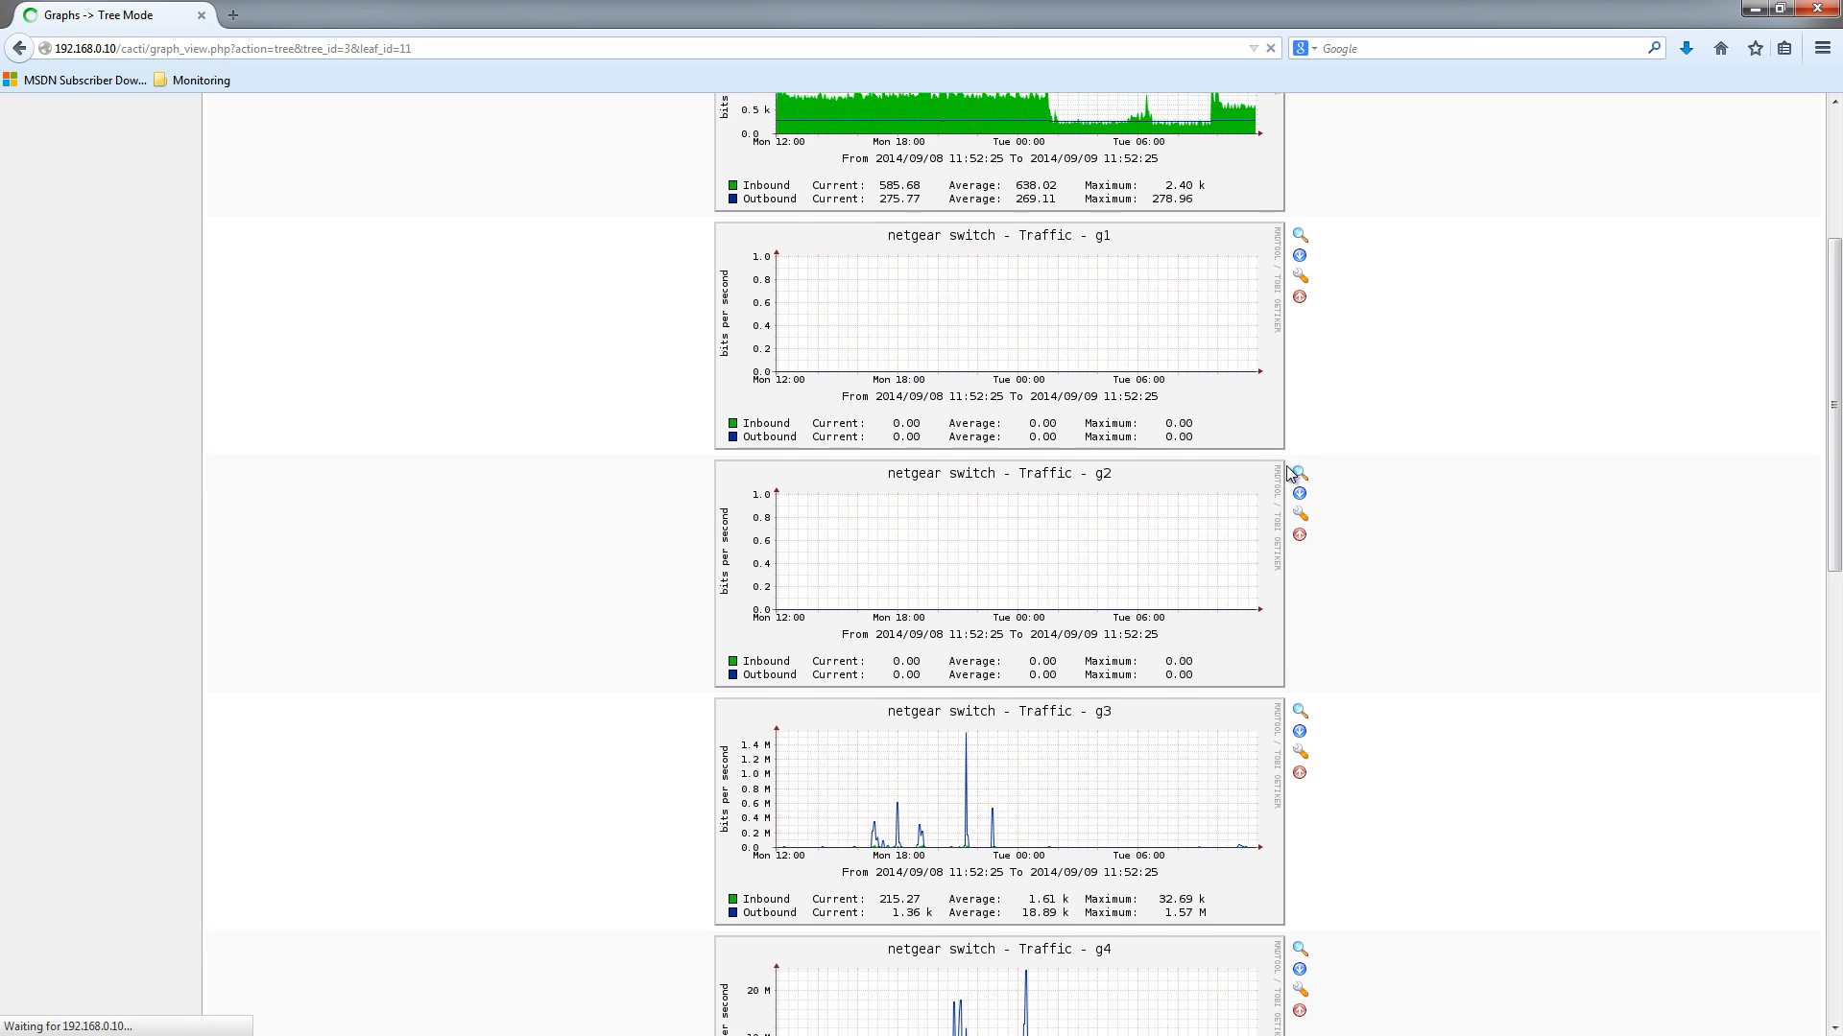
pyautogui.scroll(-9, 1288, 468)
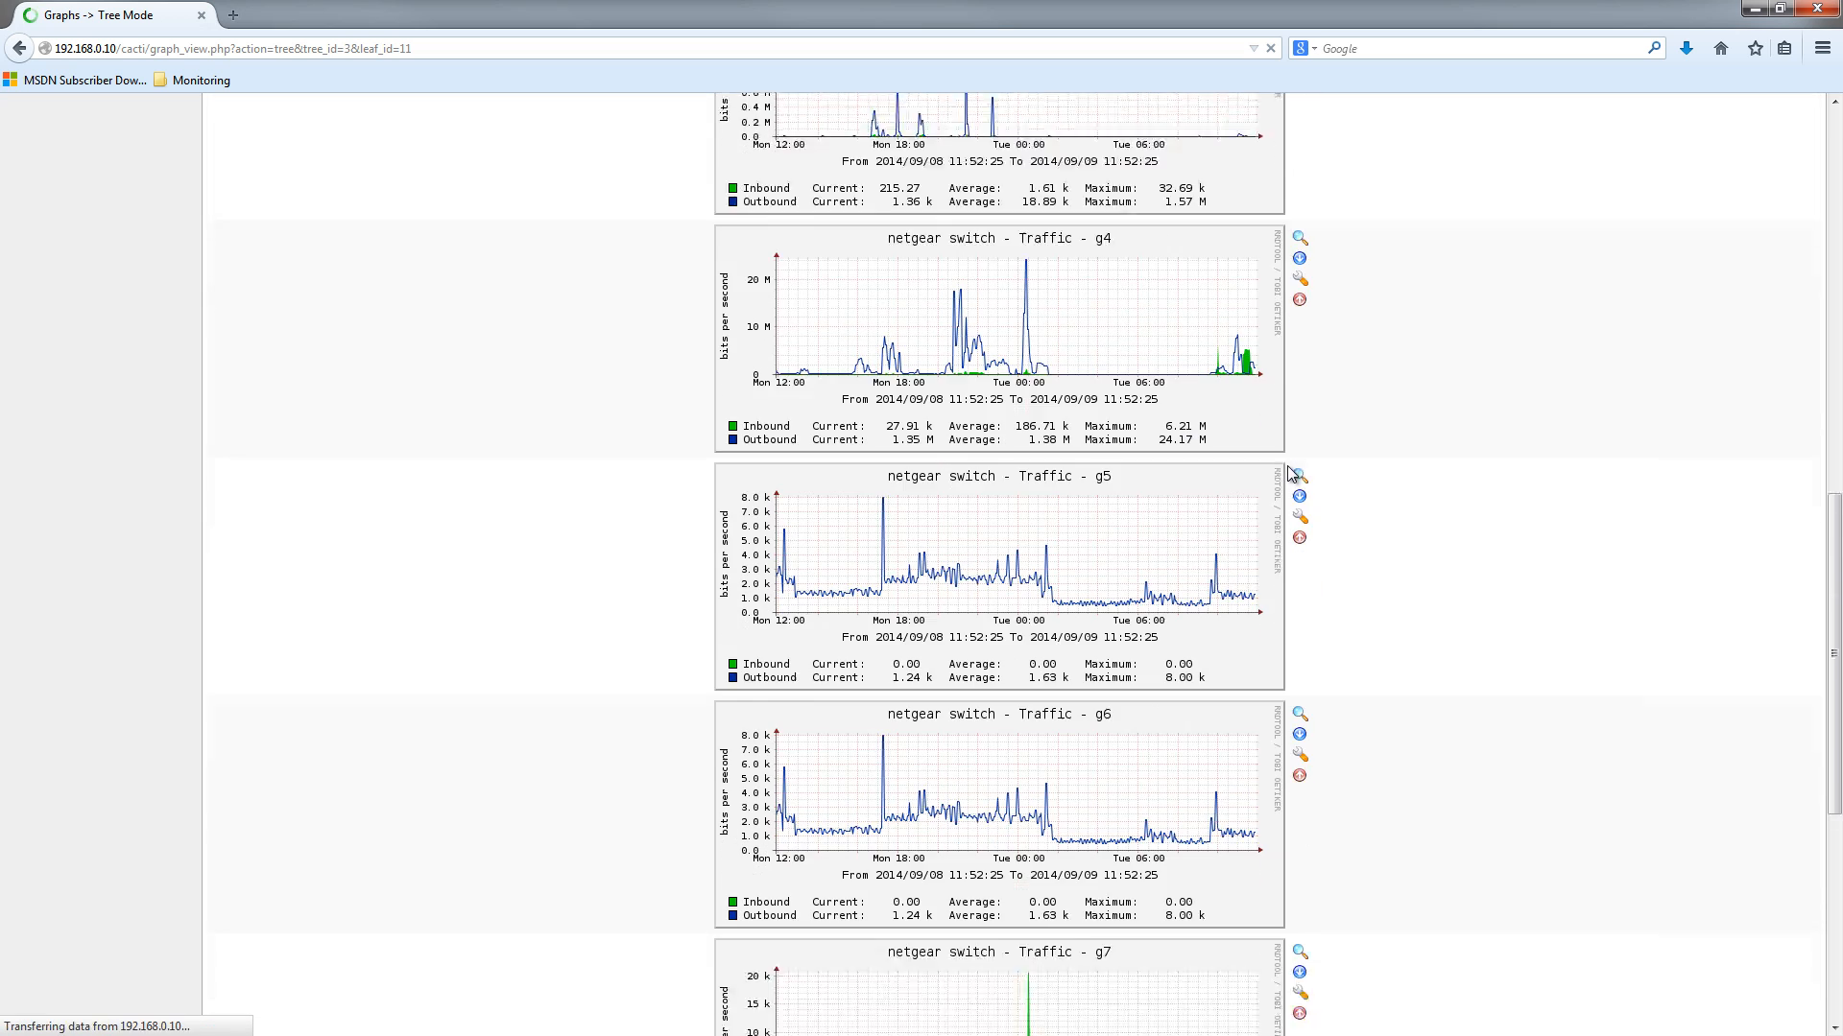
pyautogui.scroll(-4, 1287, 465)
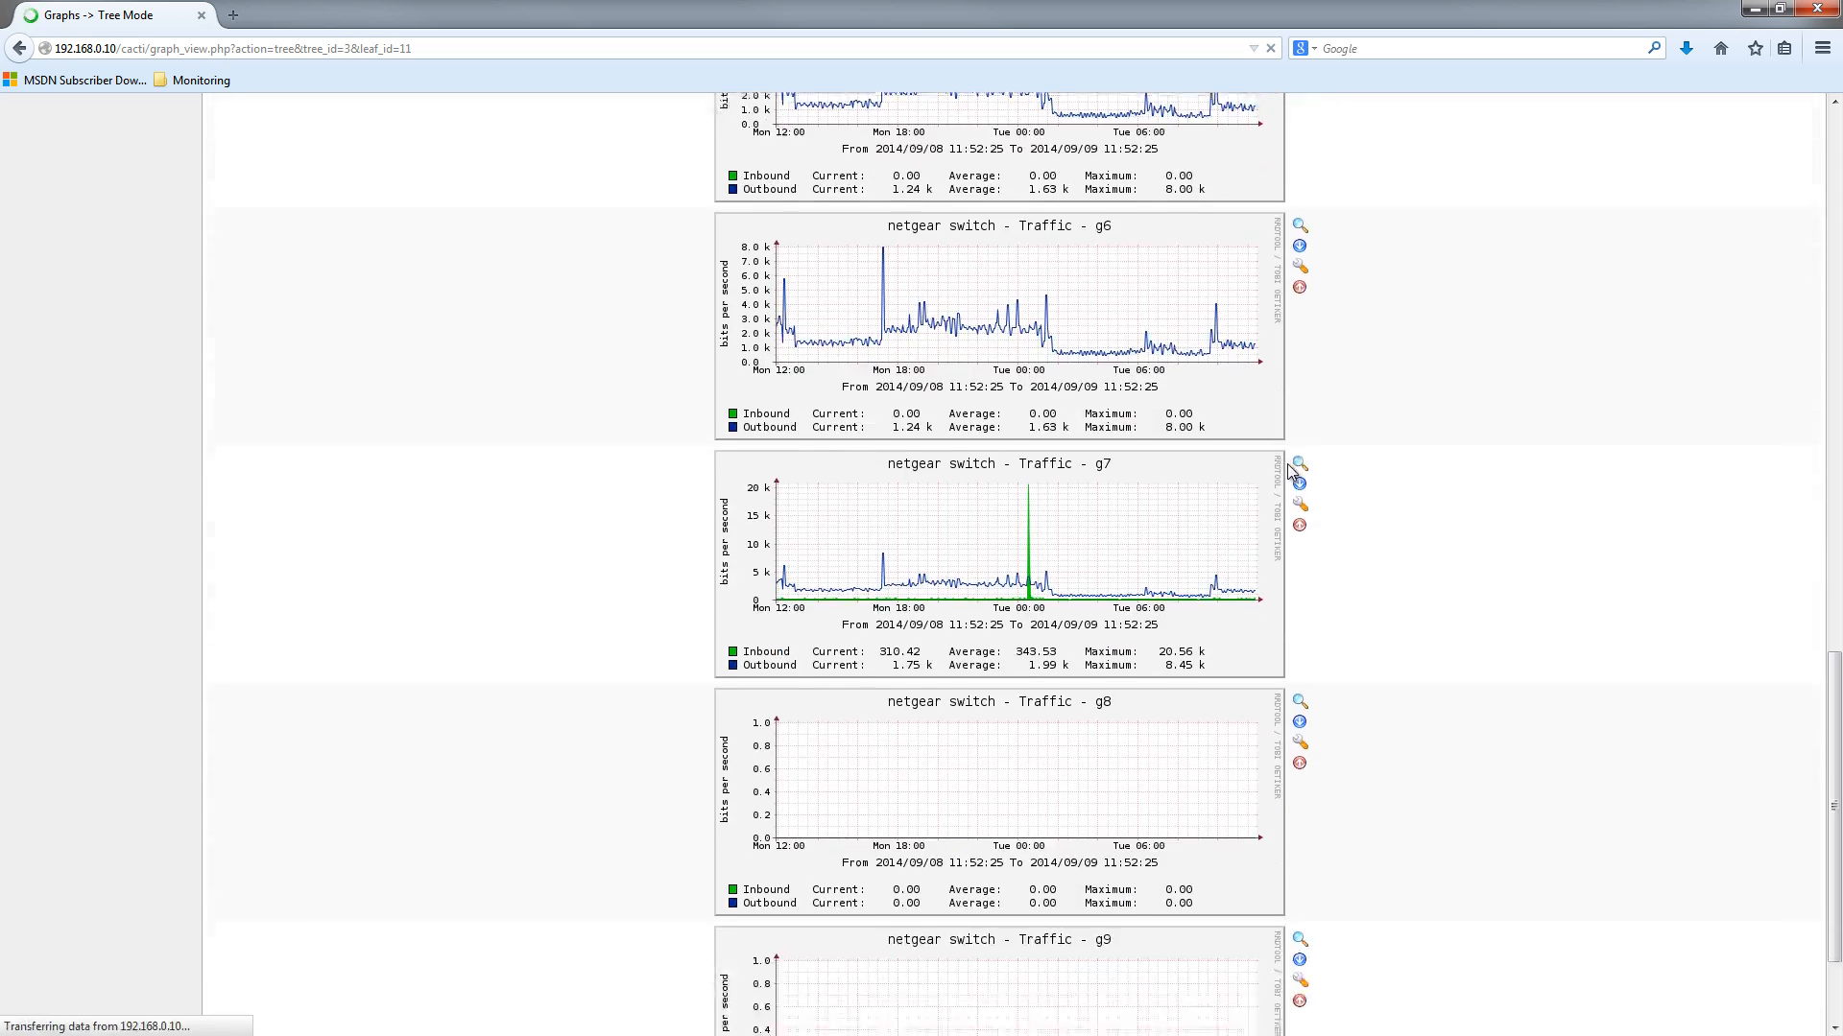
pyautogui.scroll(10, 1287, 464)
pyautogui.scroll(10, 1187, 518)
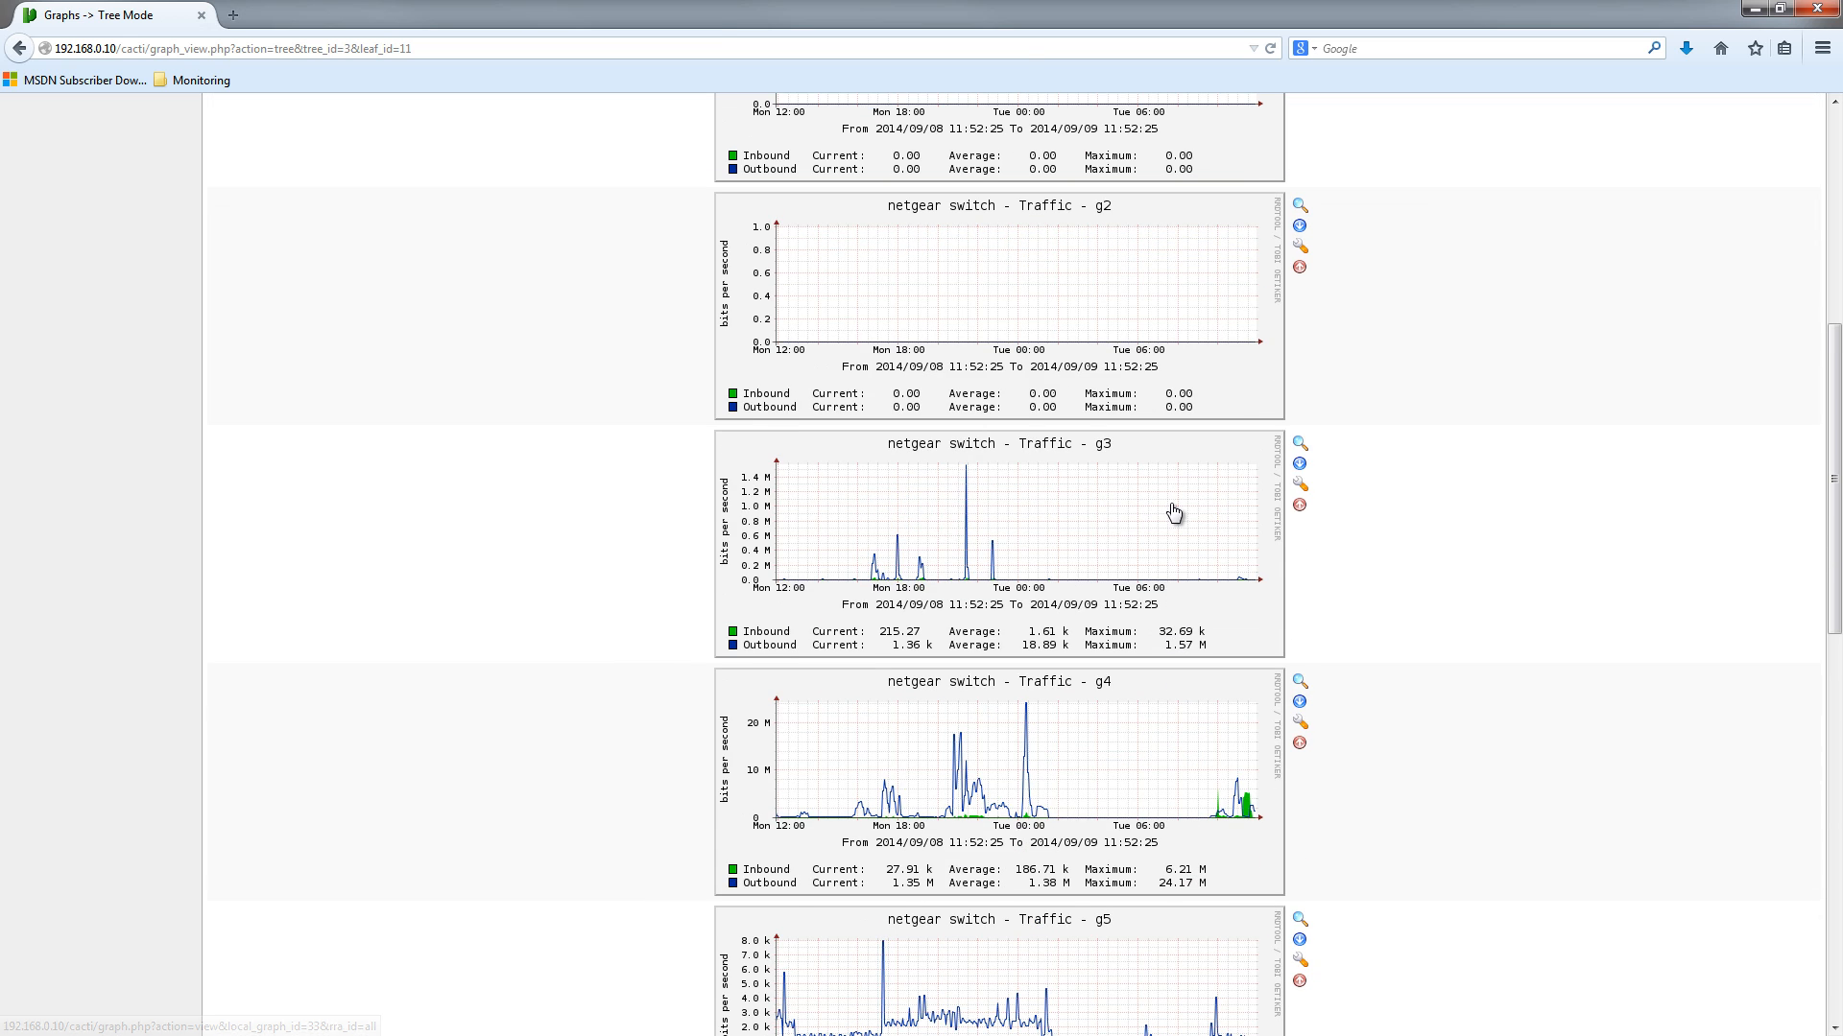
pyautogui.scroll(11, 922, 499)
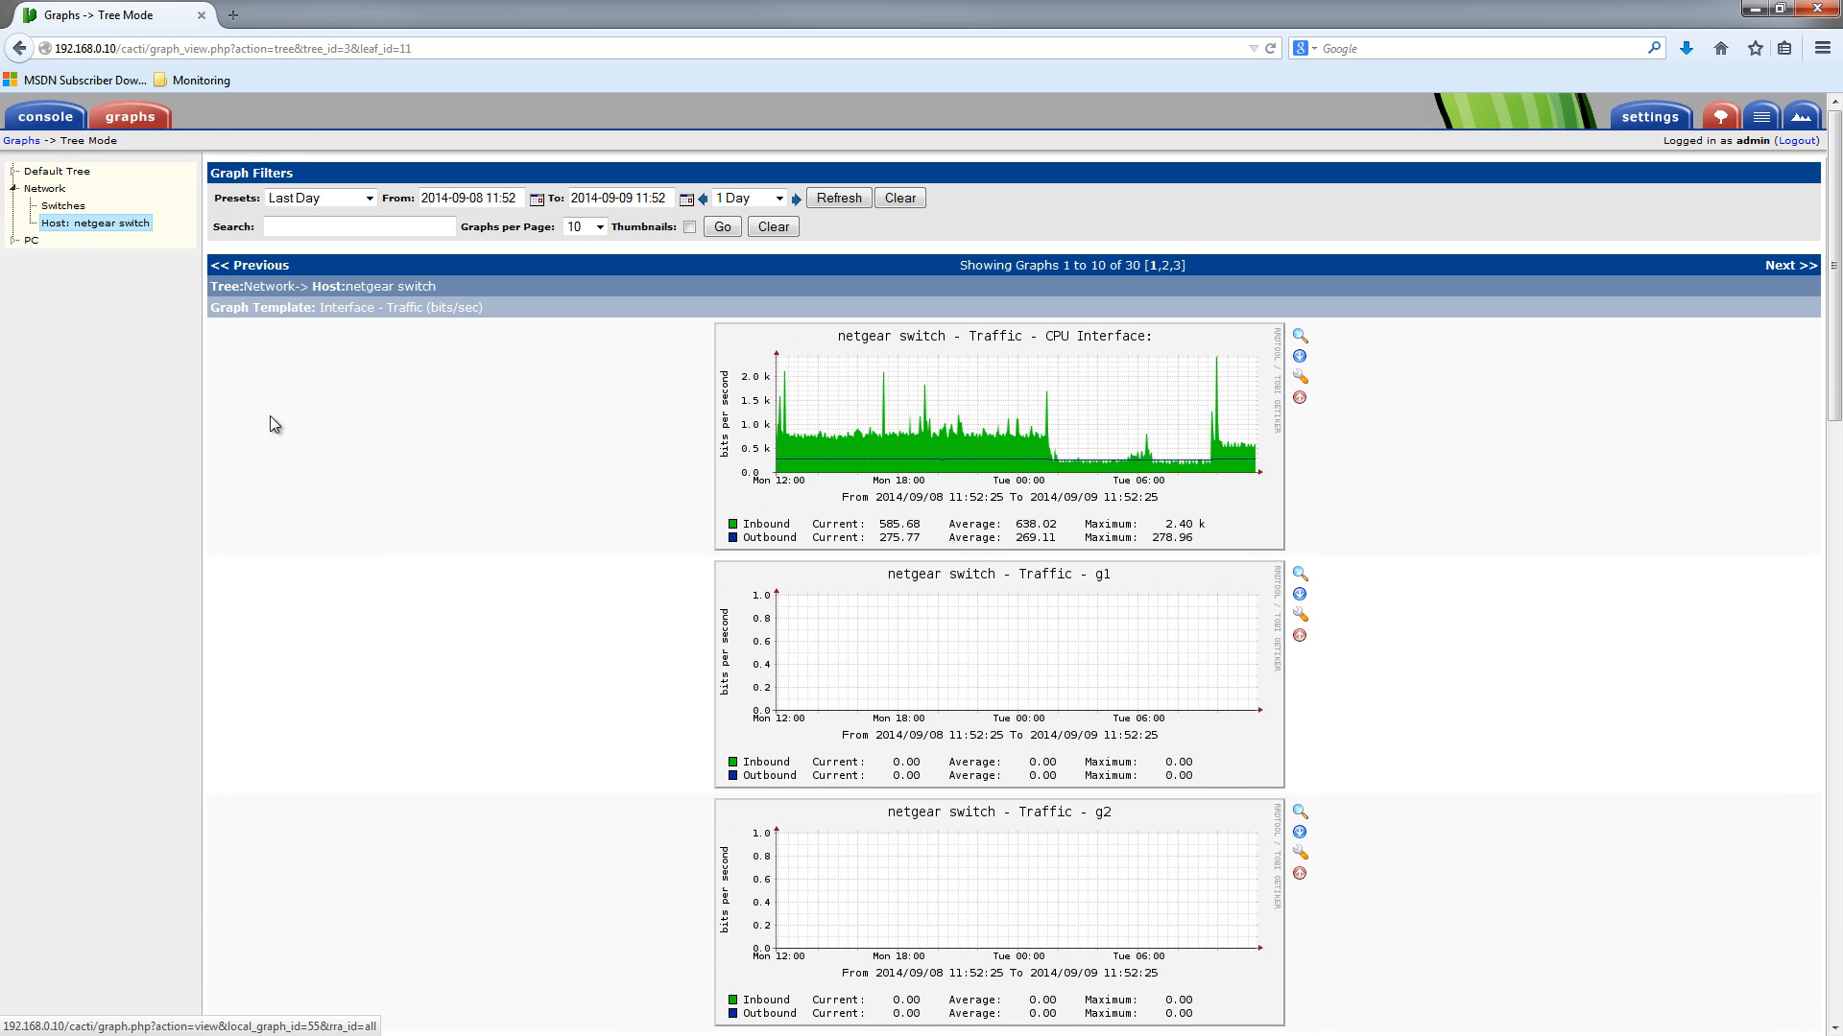
# Examine the used disk space graphs of the My PC host in the PC graph tree.
pyautogui.click(13, 239)
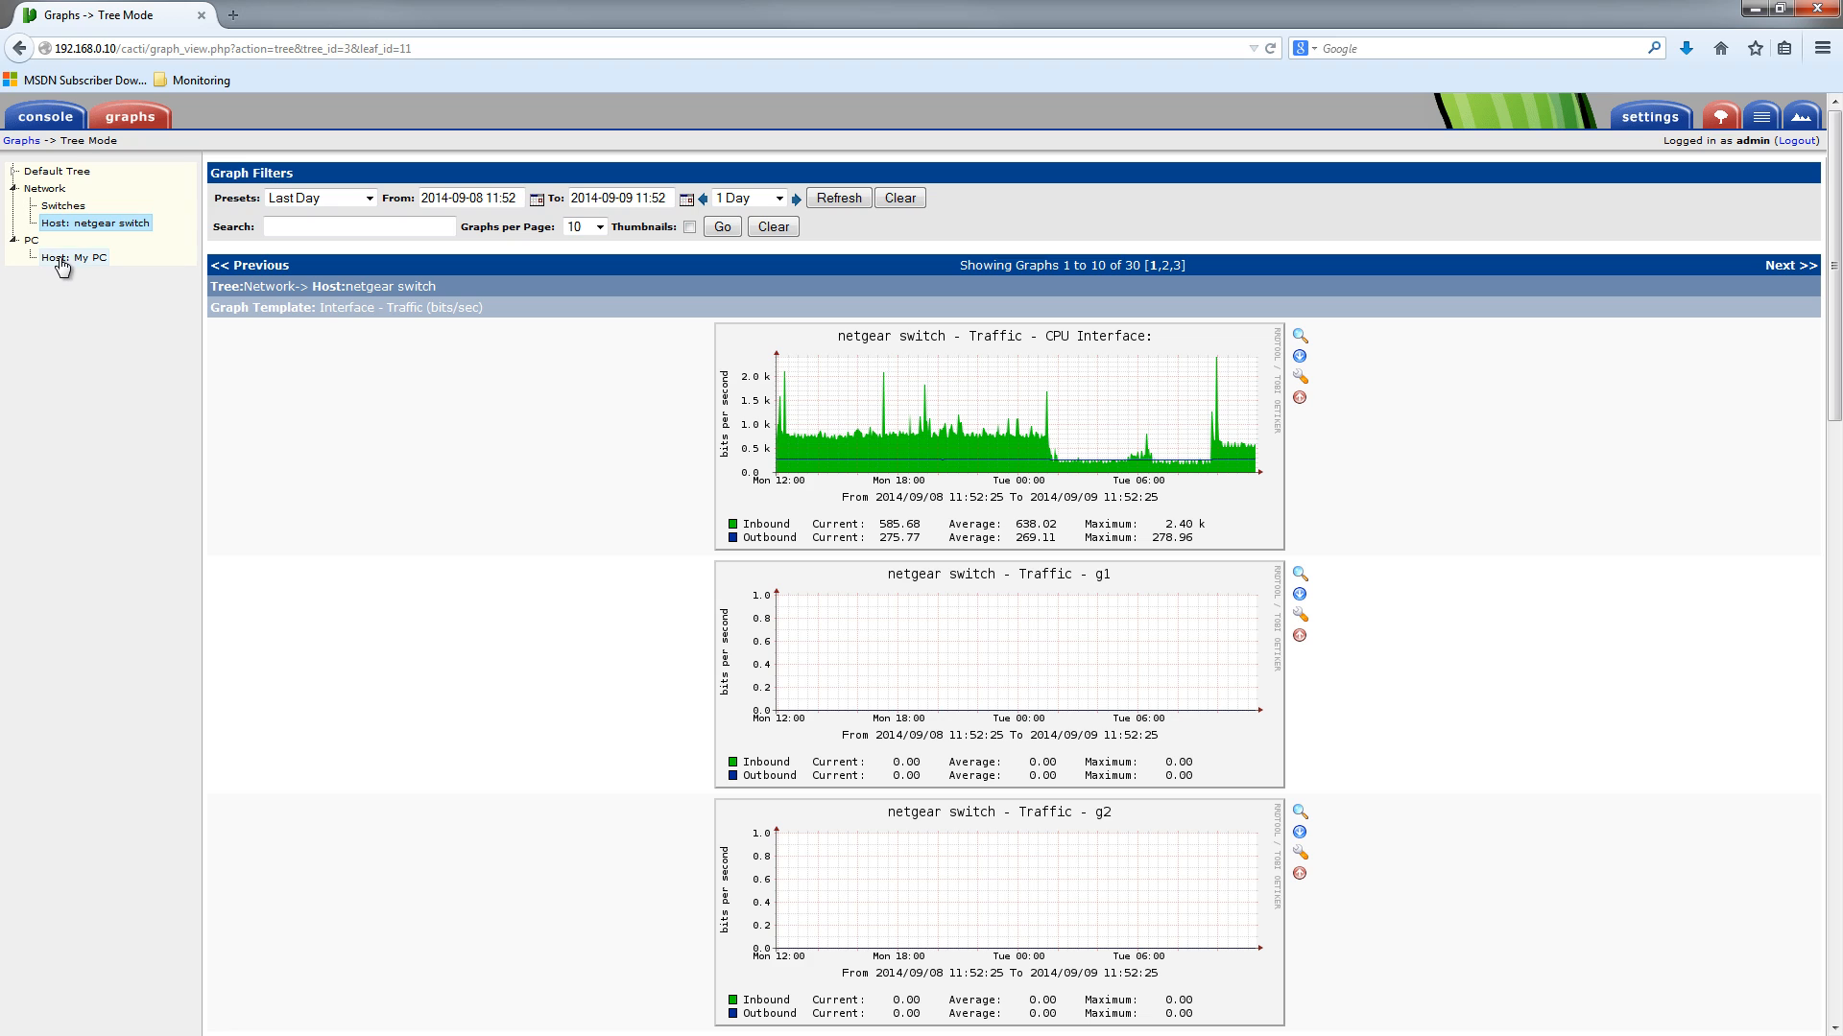
pyautogui.click(69, 257)
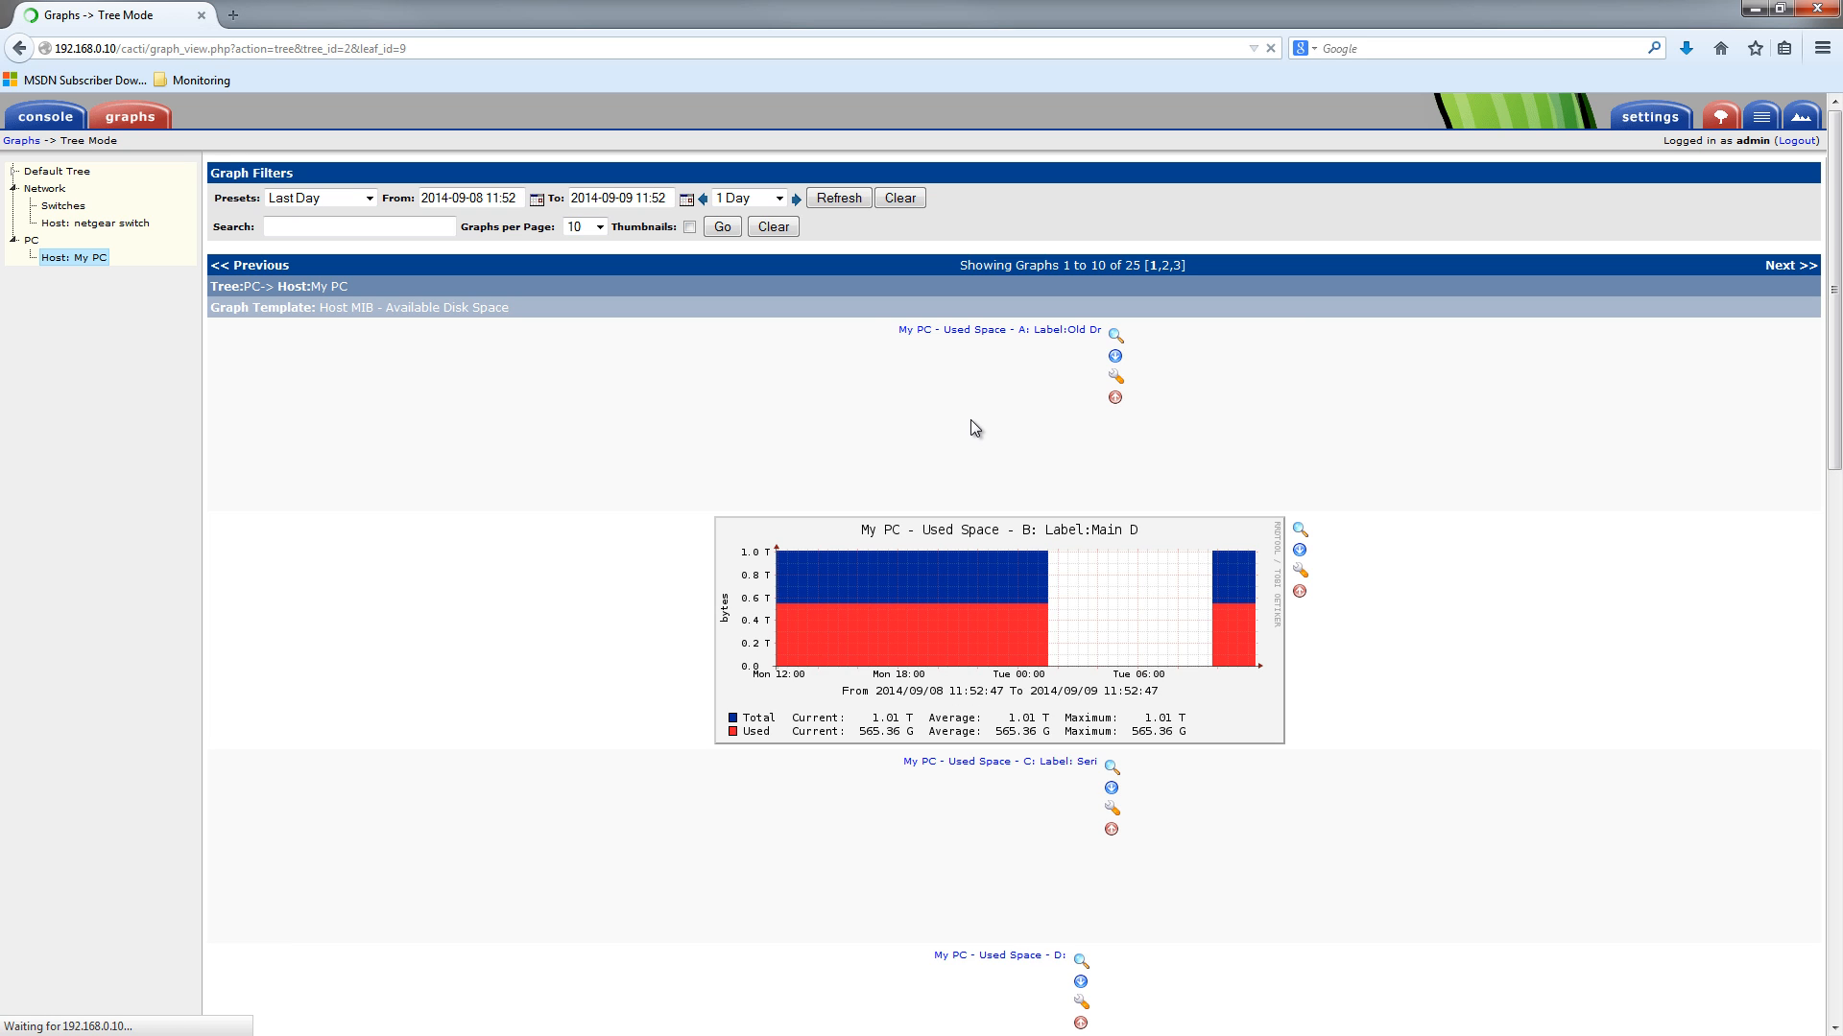
pyautogui.scroll(-3, 1199, 508)
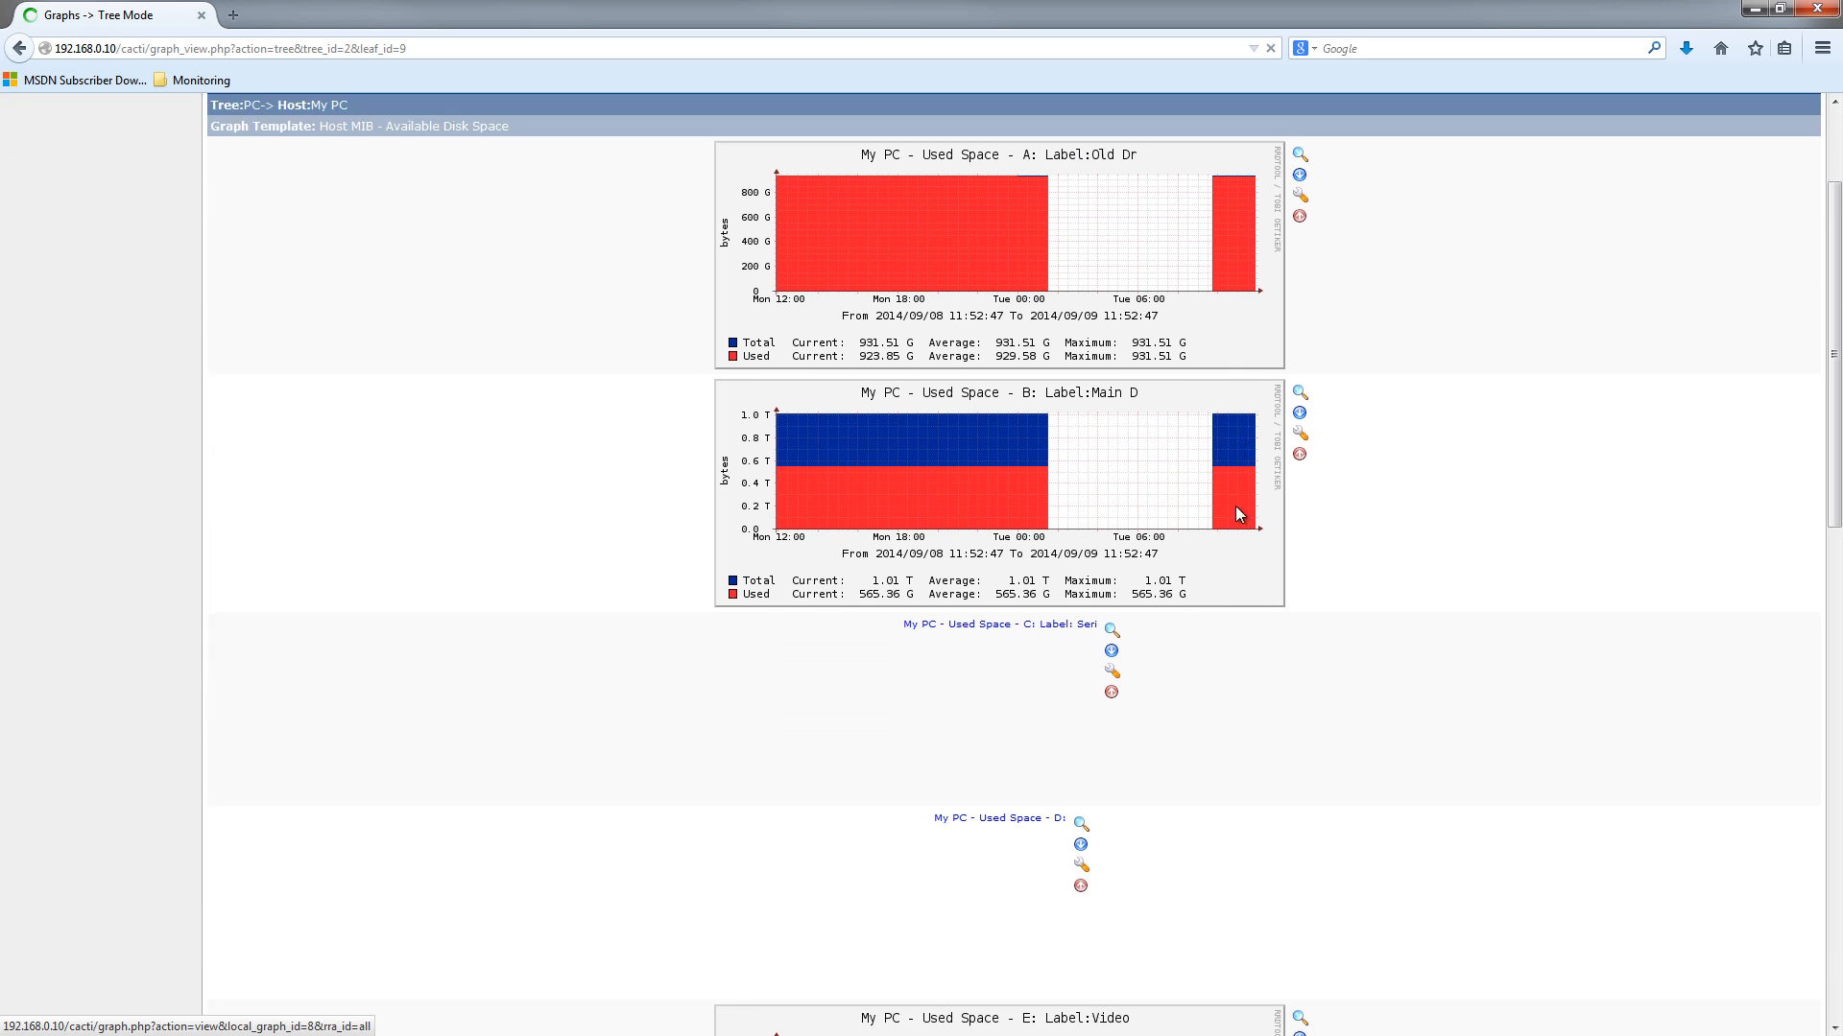
pyautogui.scroll(-20, 1236, 505)
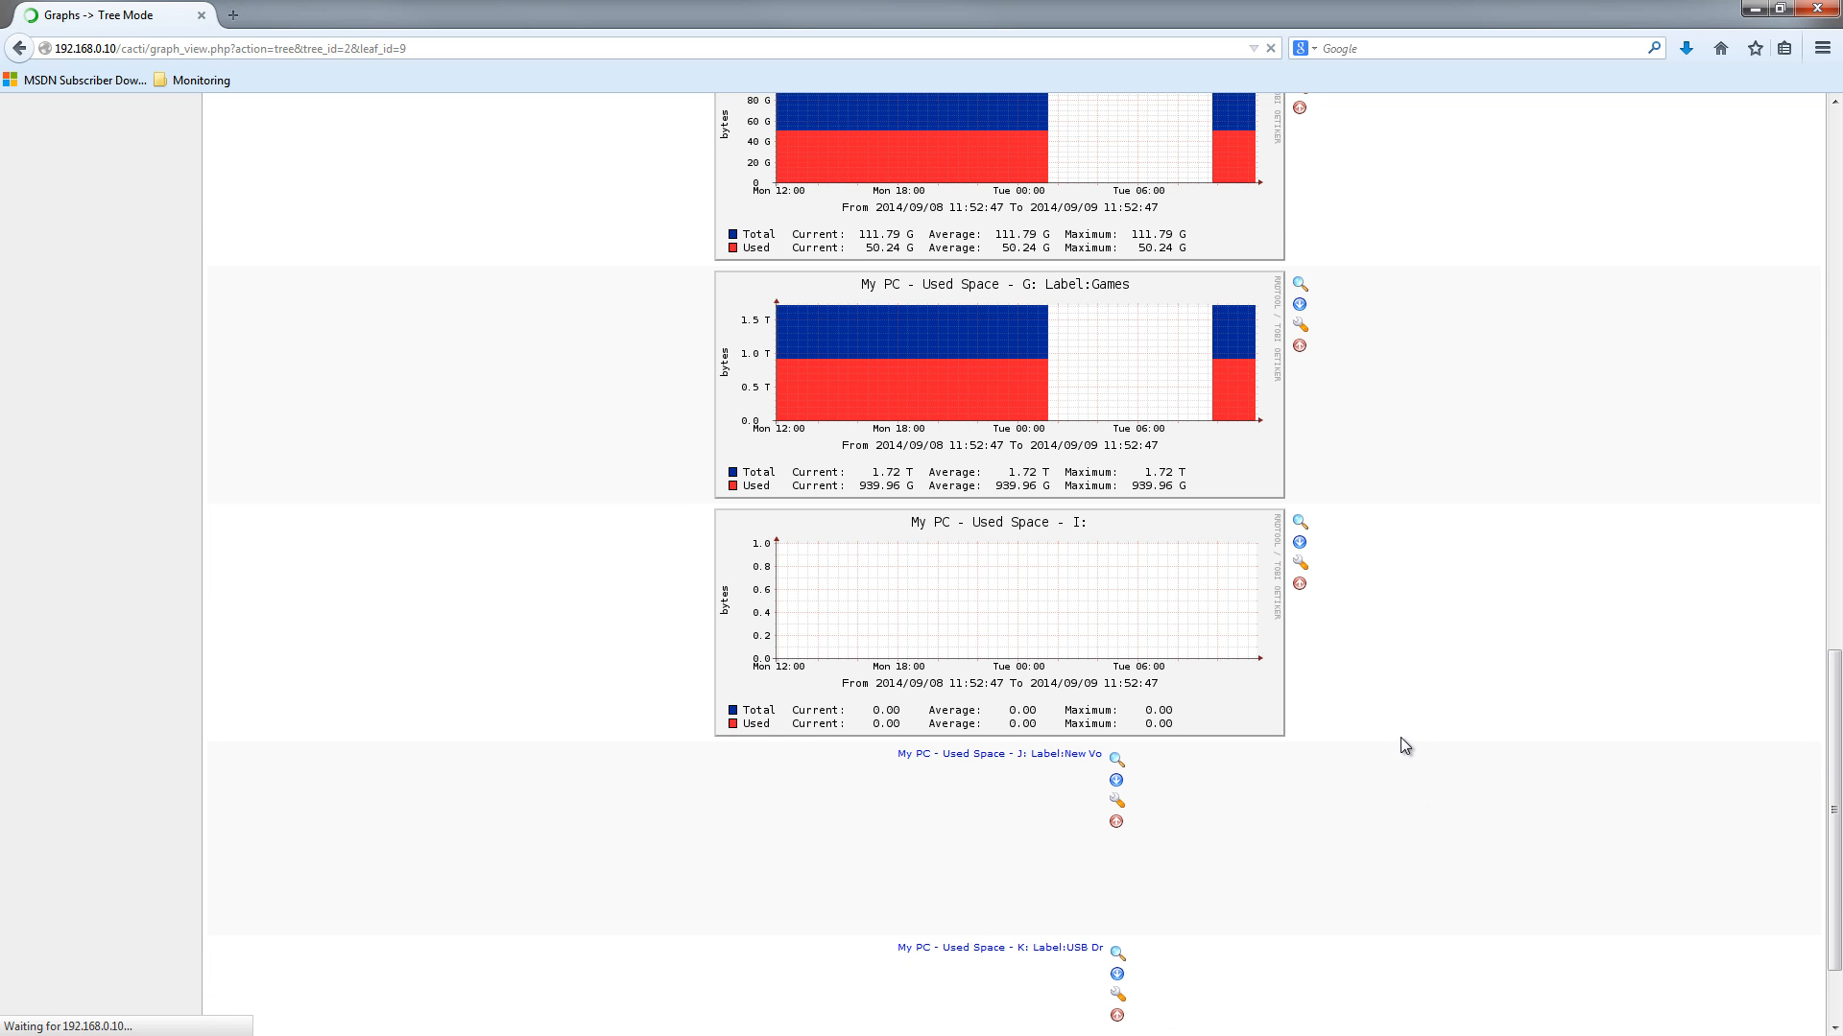
pyautogui.scroll(-3, 1363, 753)
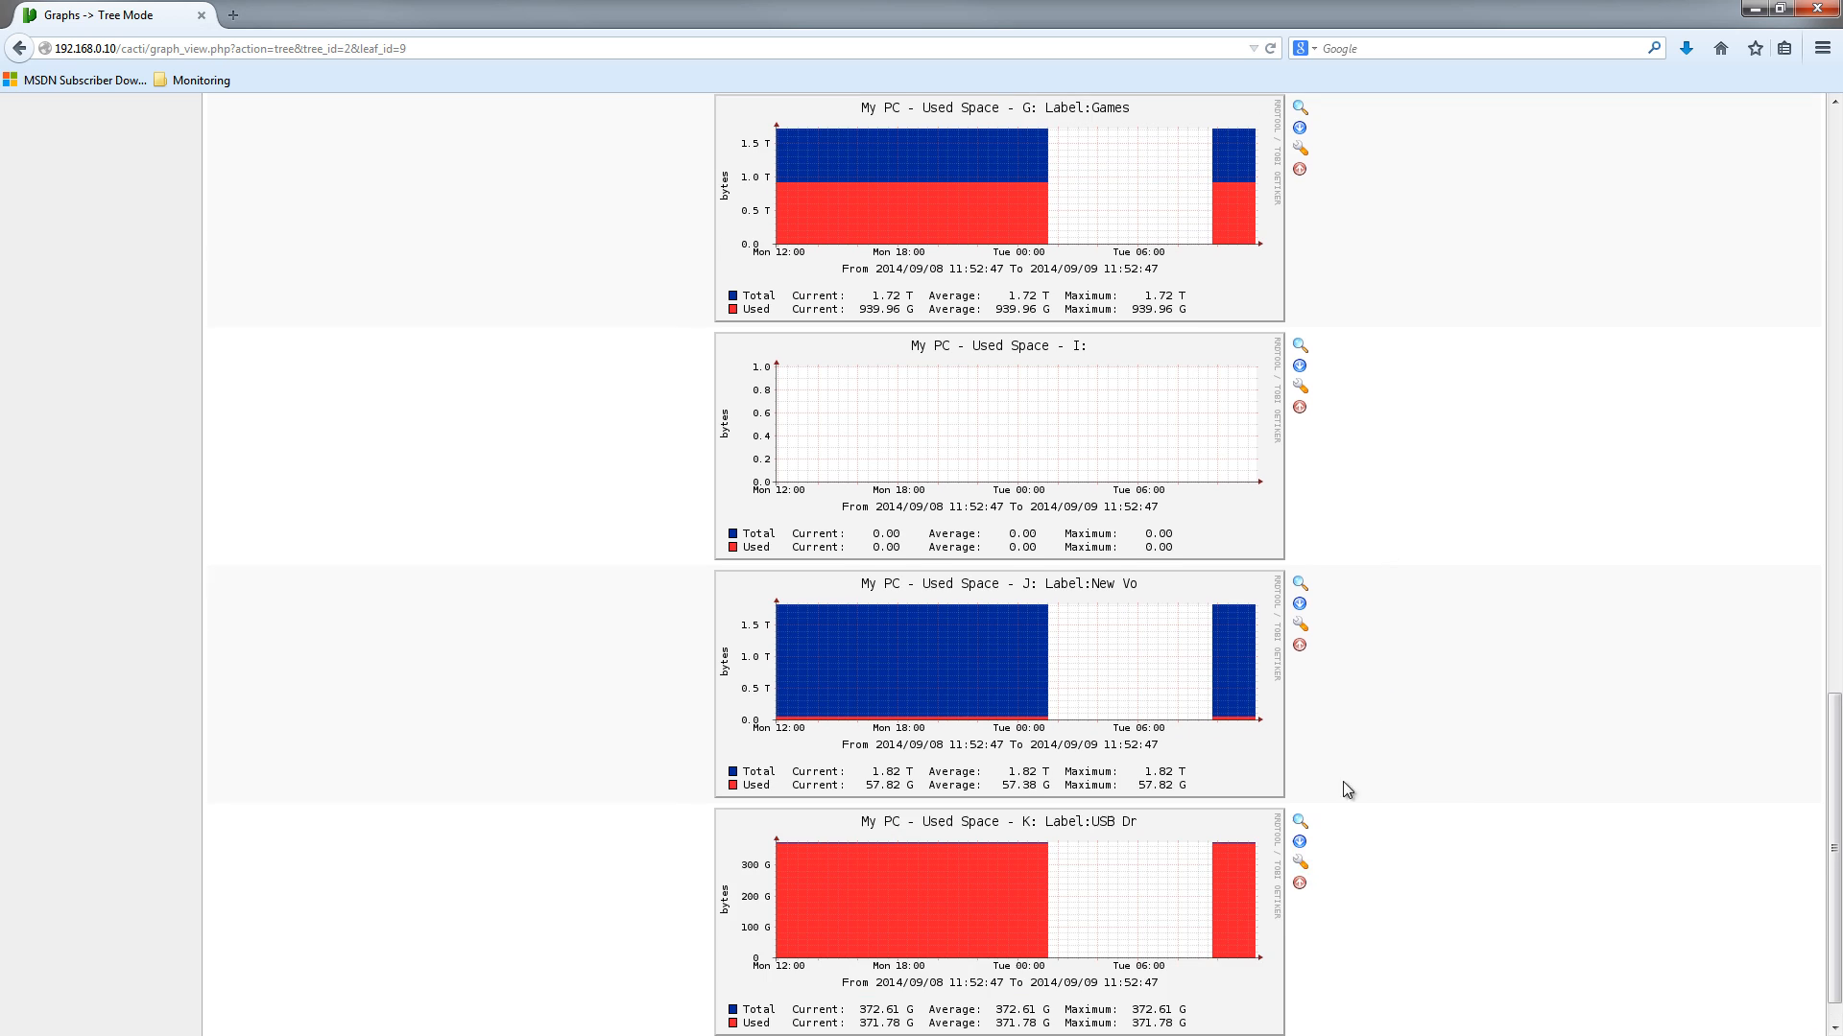
pyautogui.scroll(-1, 1248, 1002)
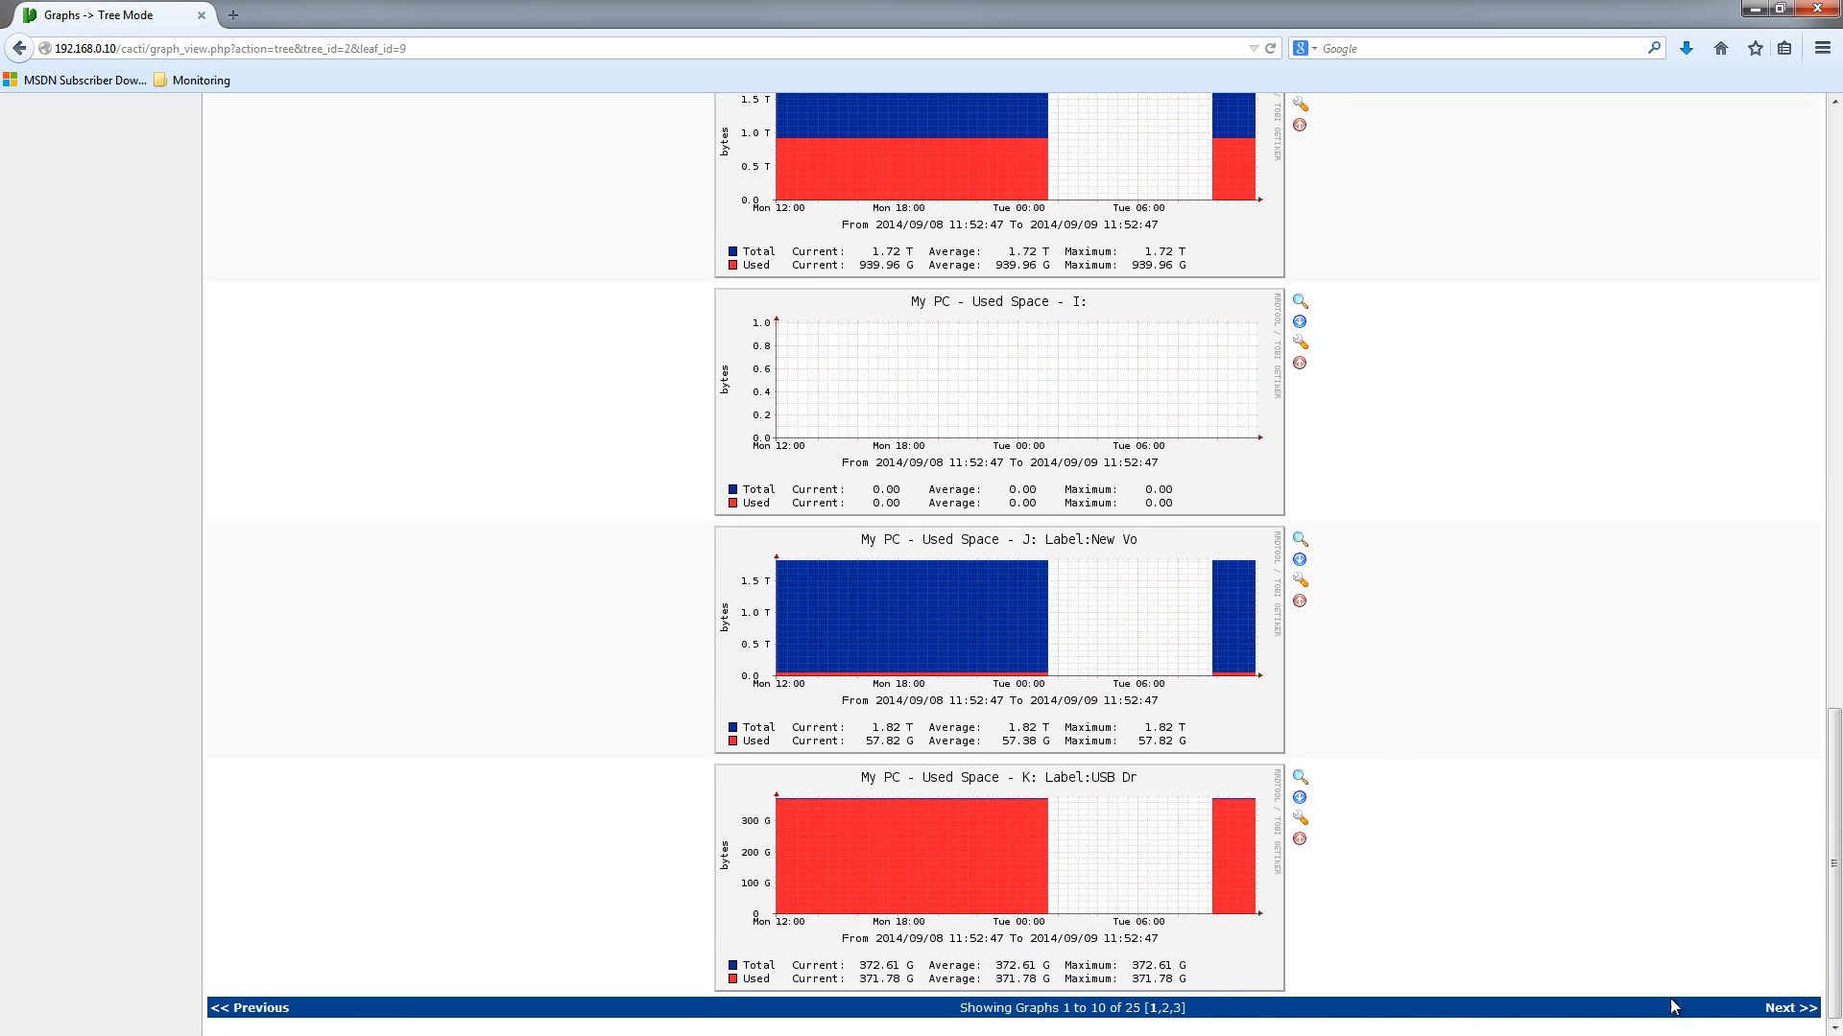
# Examine the second page of My PC graphs, covering memory usage and CPU utilization.
pyautogui.click(1780, 1009)
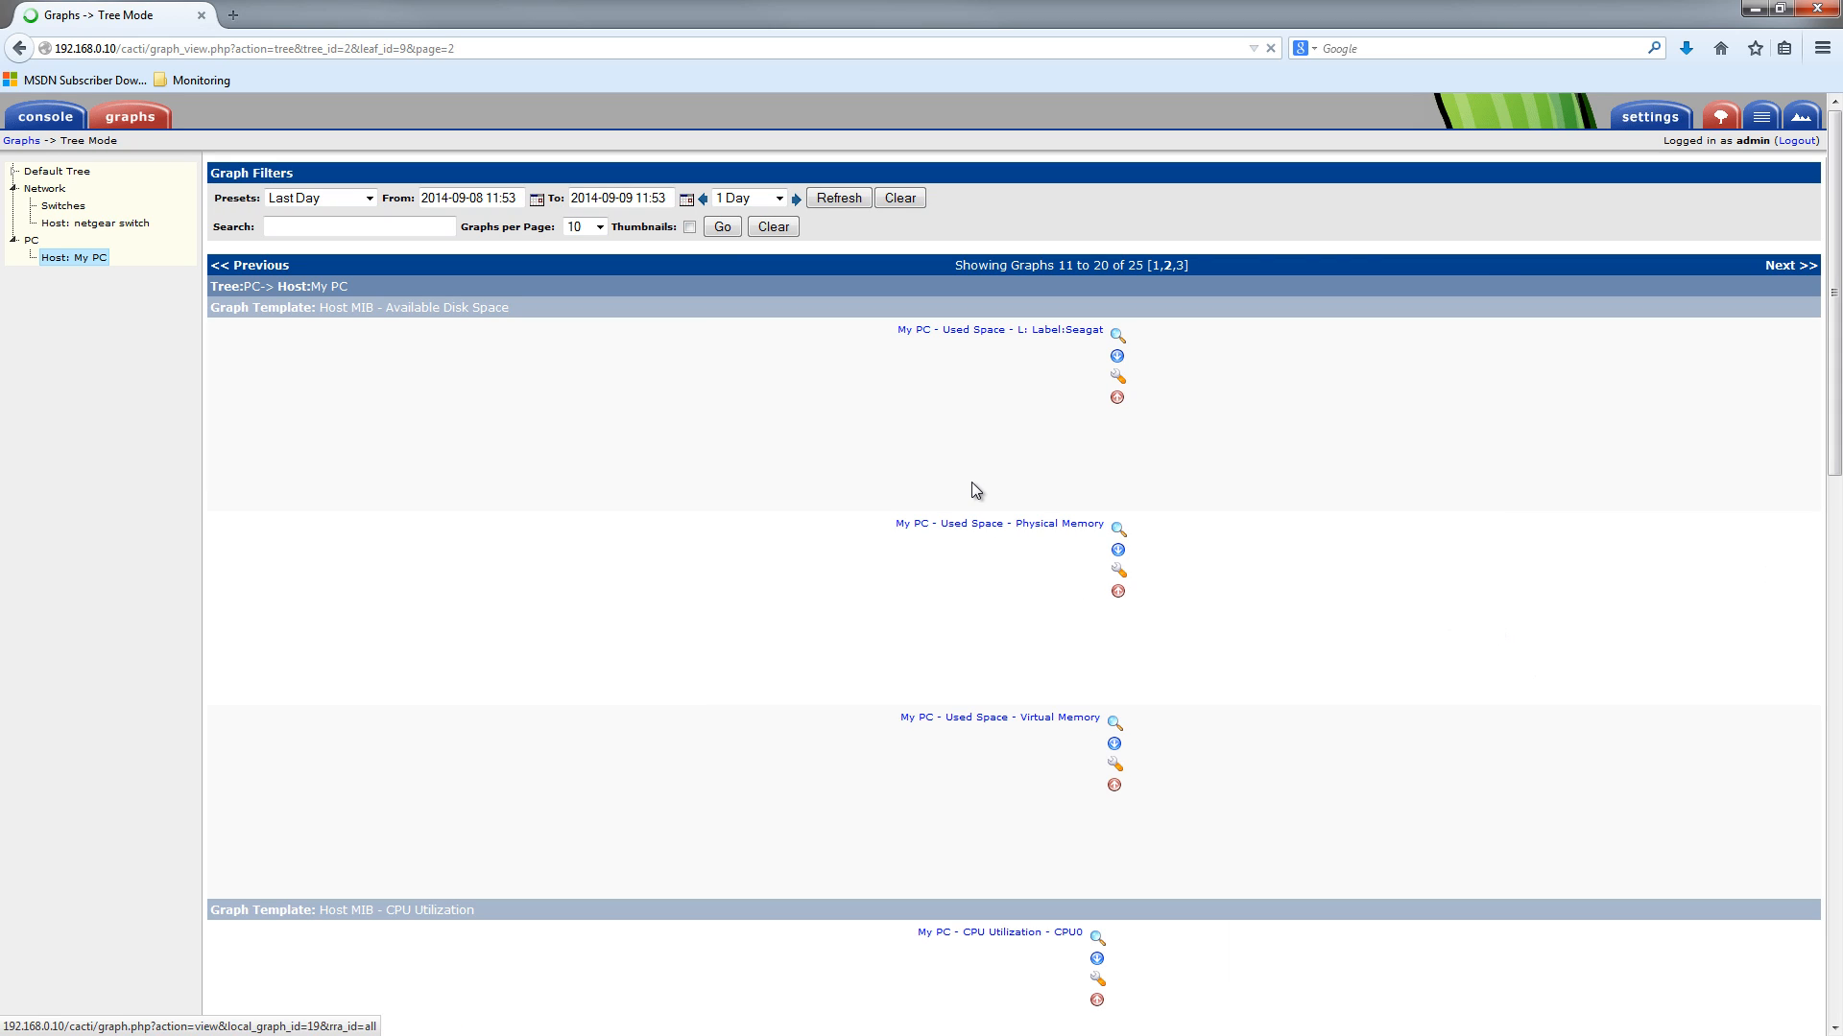
pyautogui.scroll(-5, 1200, 710)
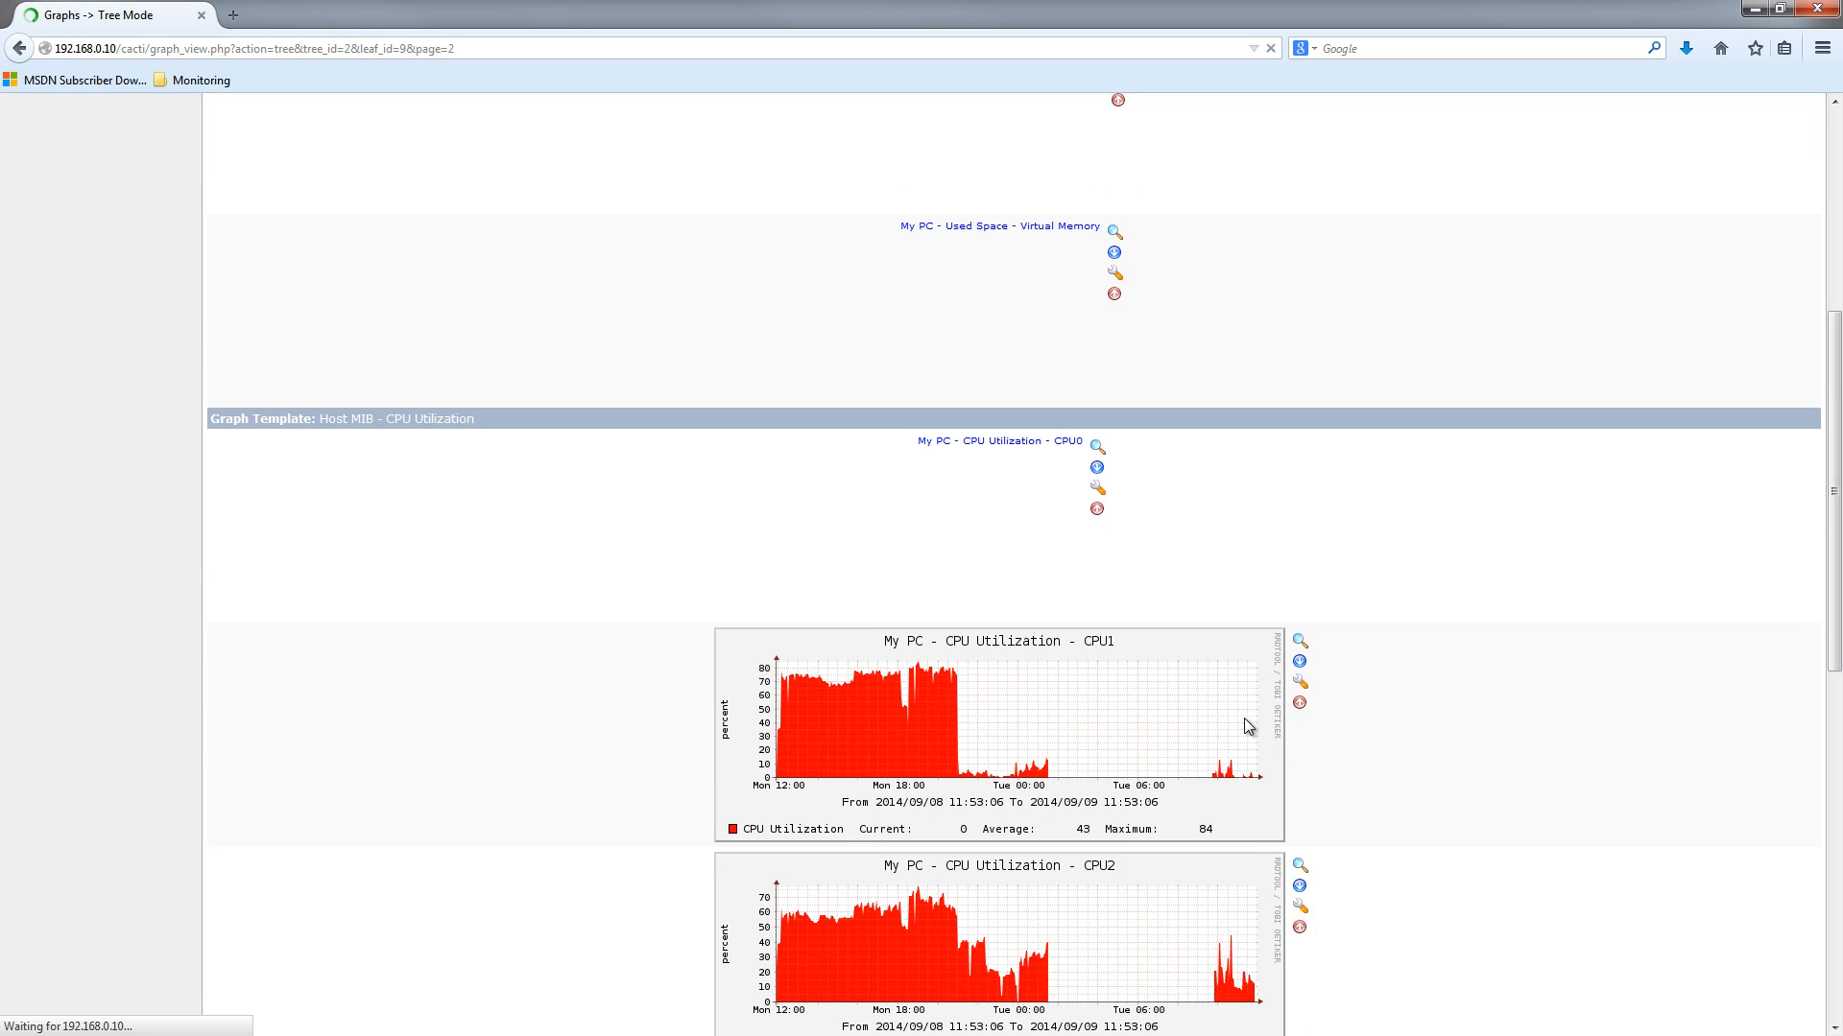
pyautogui.scroll(-5, 1200, 662)
pyautogui.scroll(-3, 1201, 699)
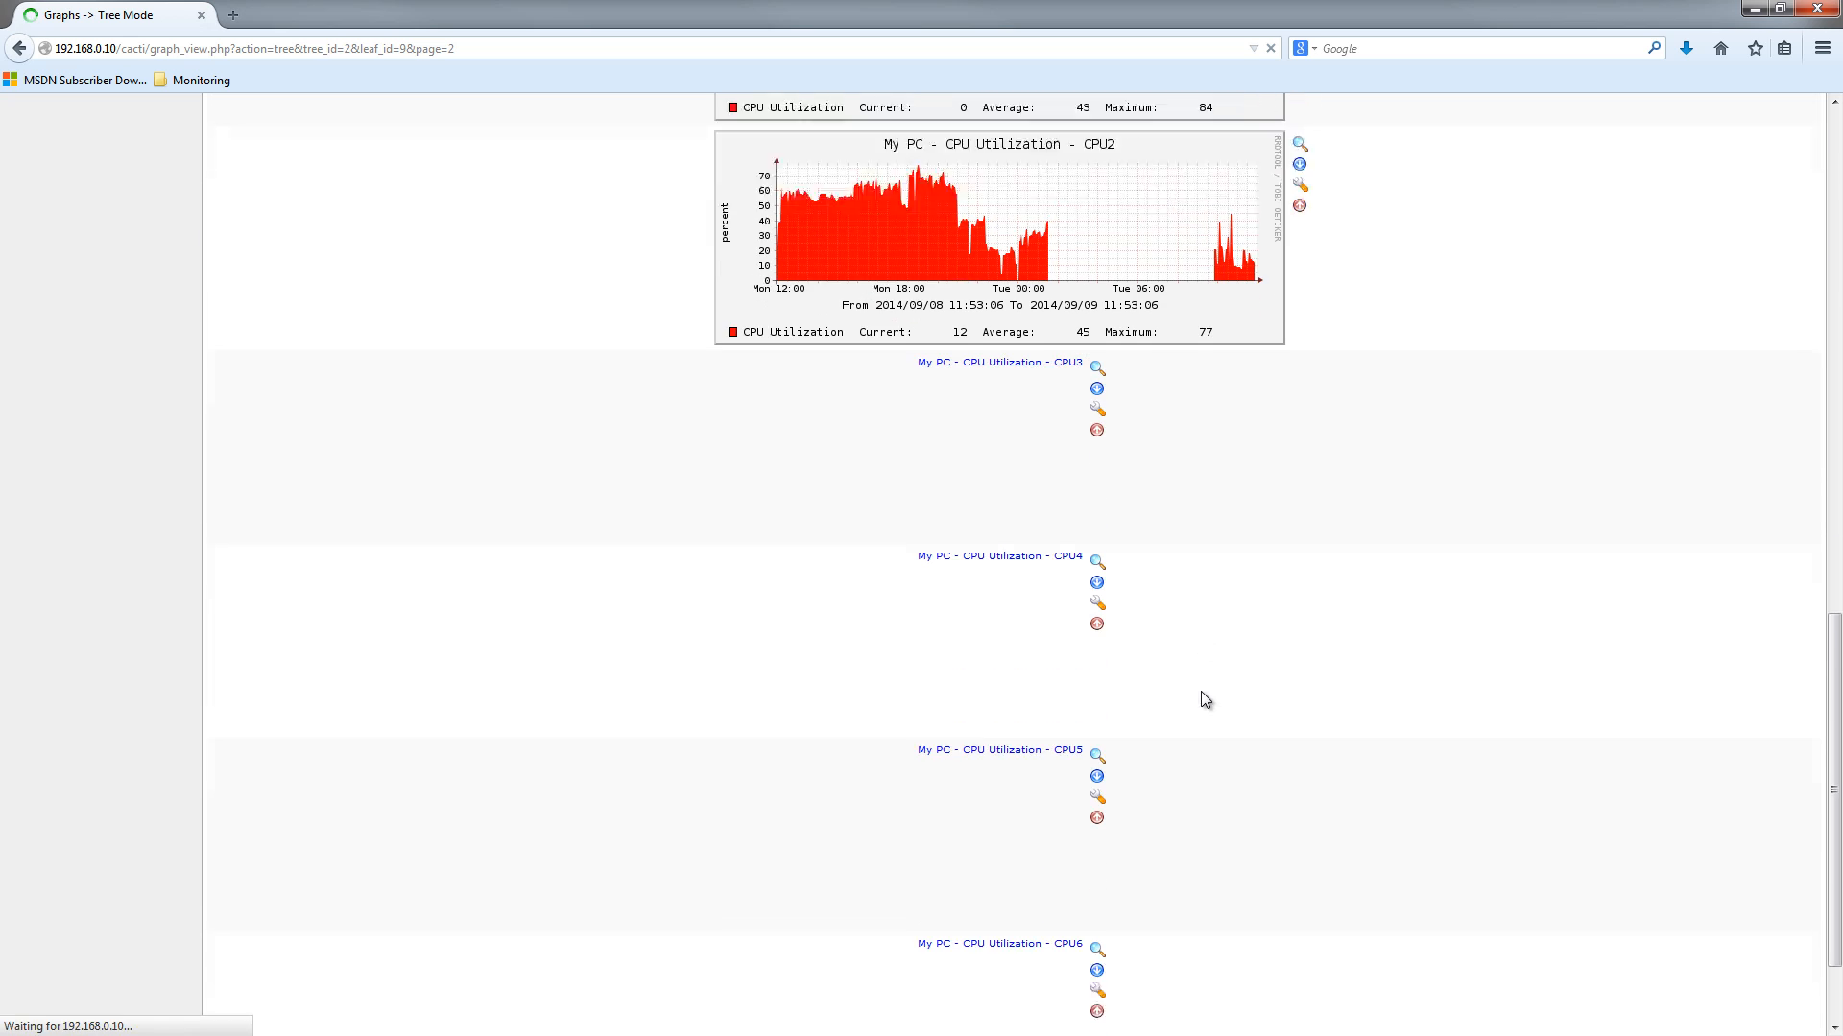
pyautogui.scroll(13, 1193, 781)
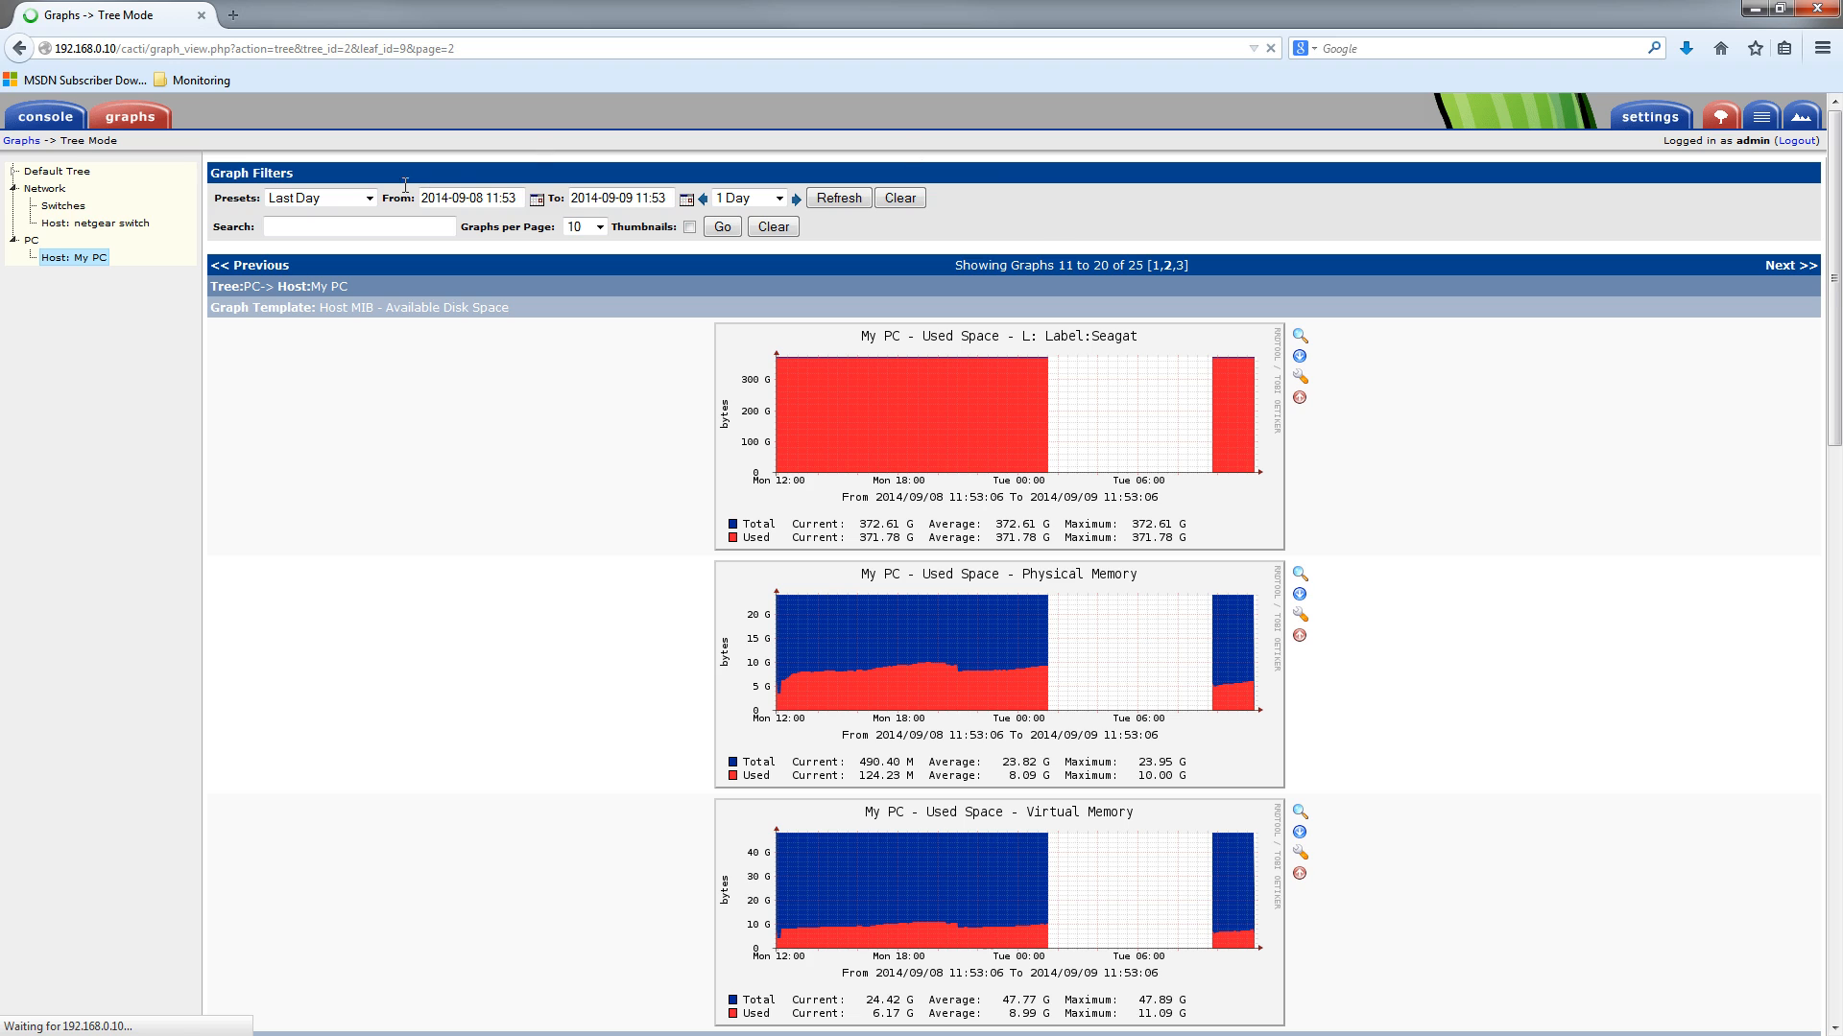
# Delete the netgear switch device together with all its associated graphs and data sources.
pyautogui.click(42, 122)
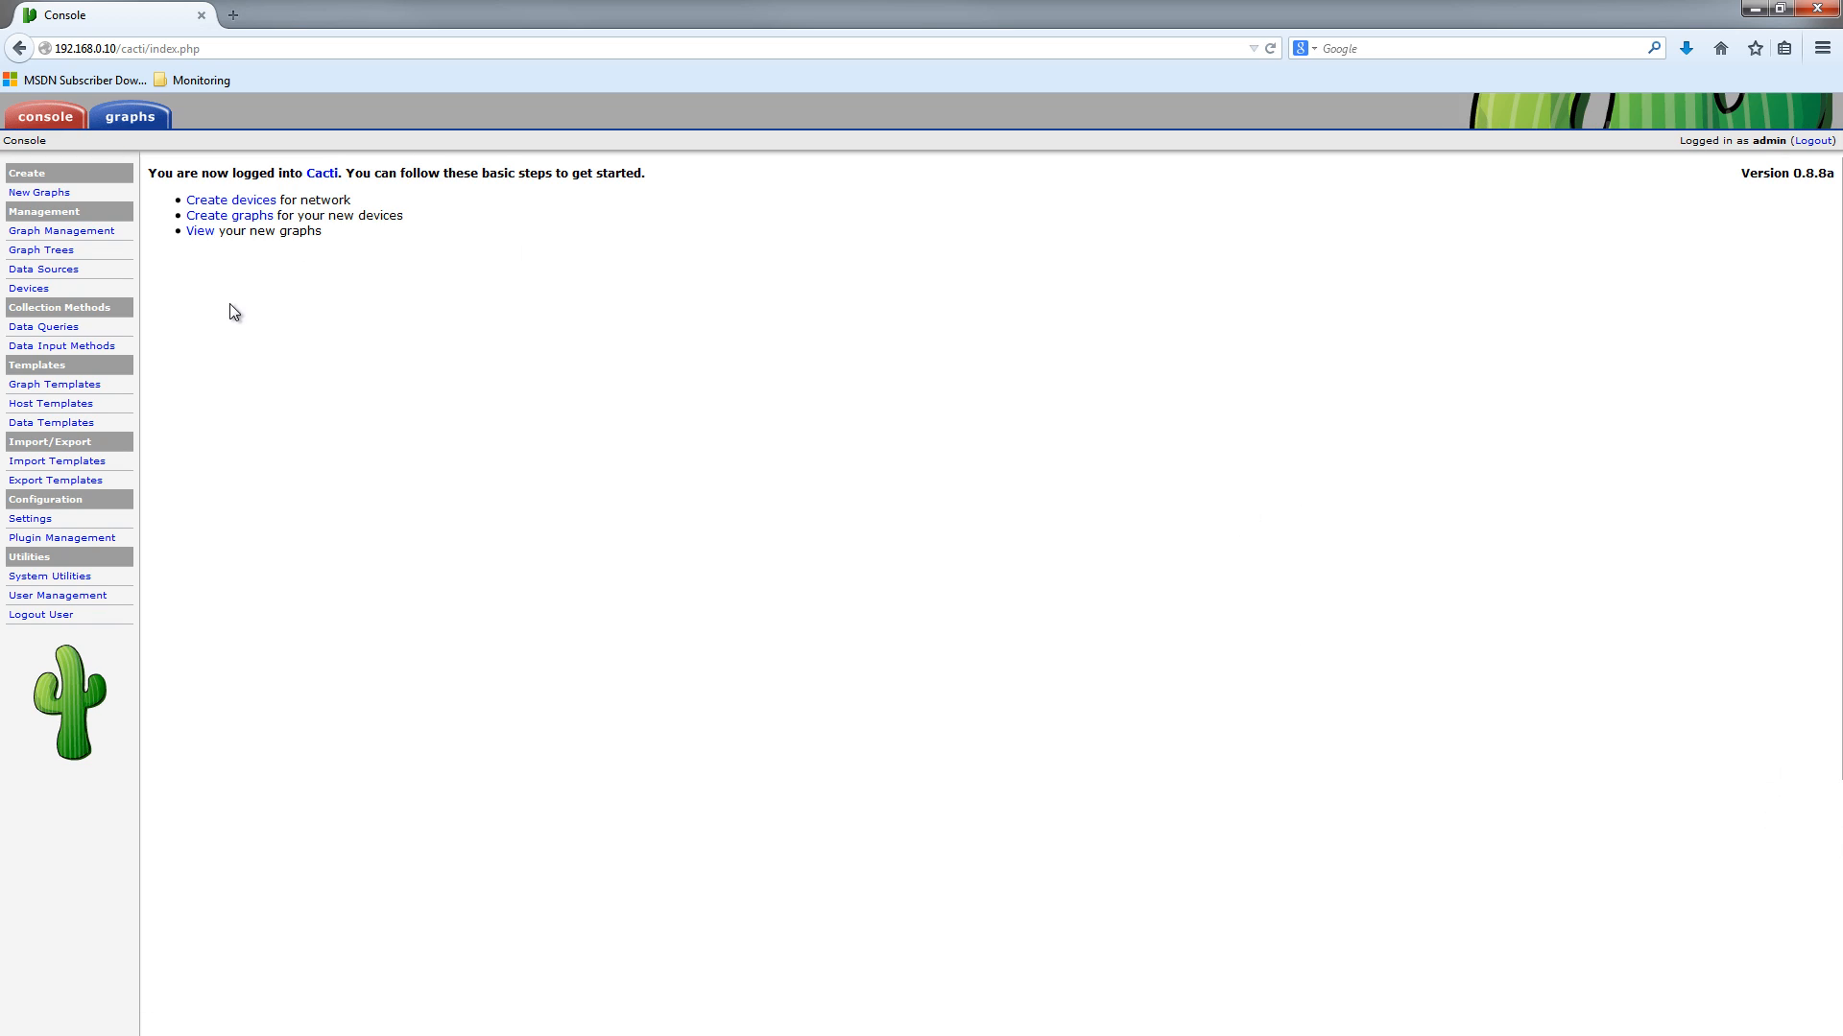
pyautogui.click(46, 289)
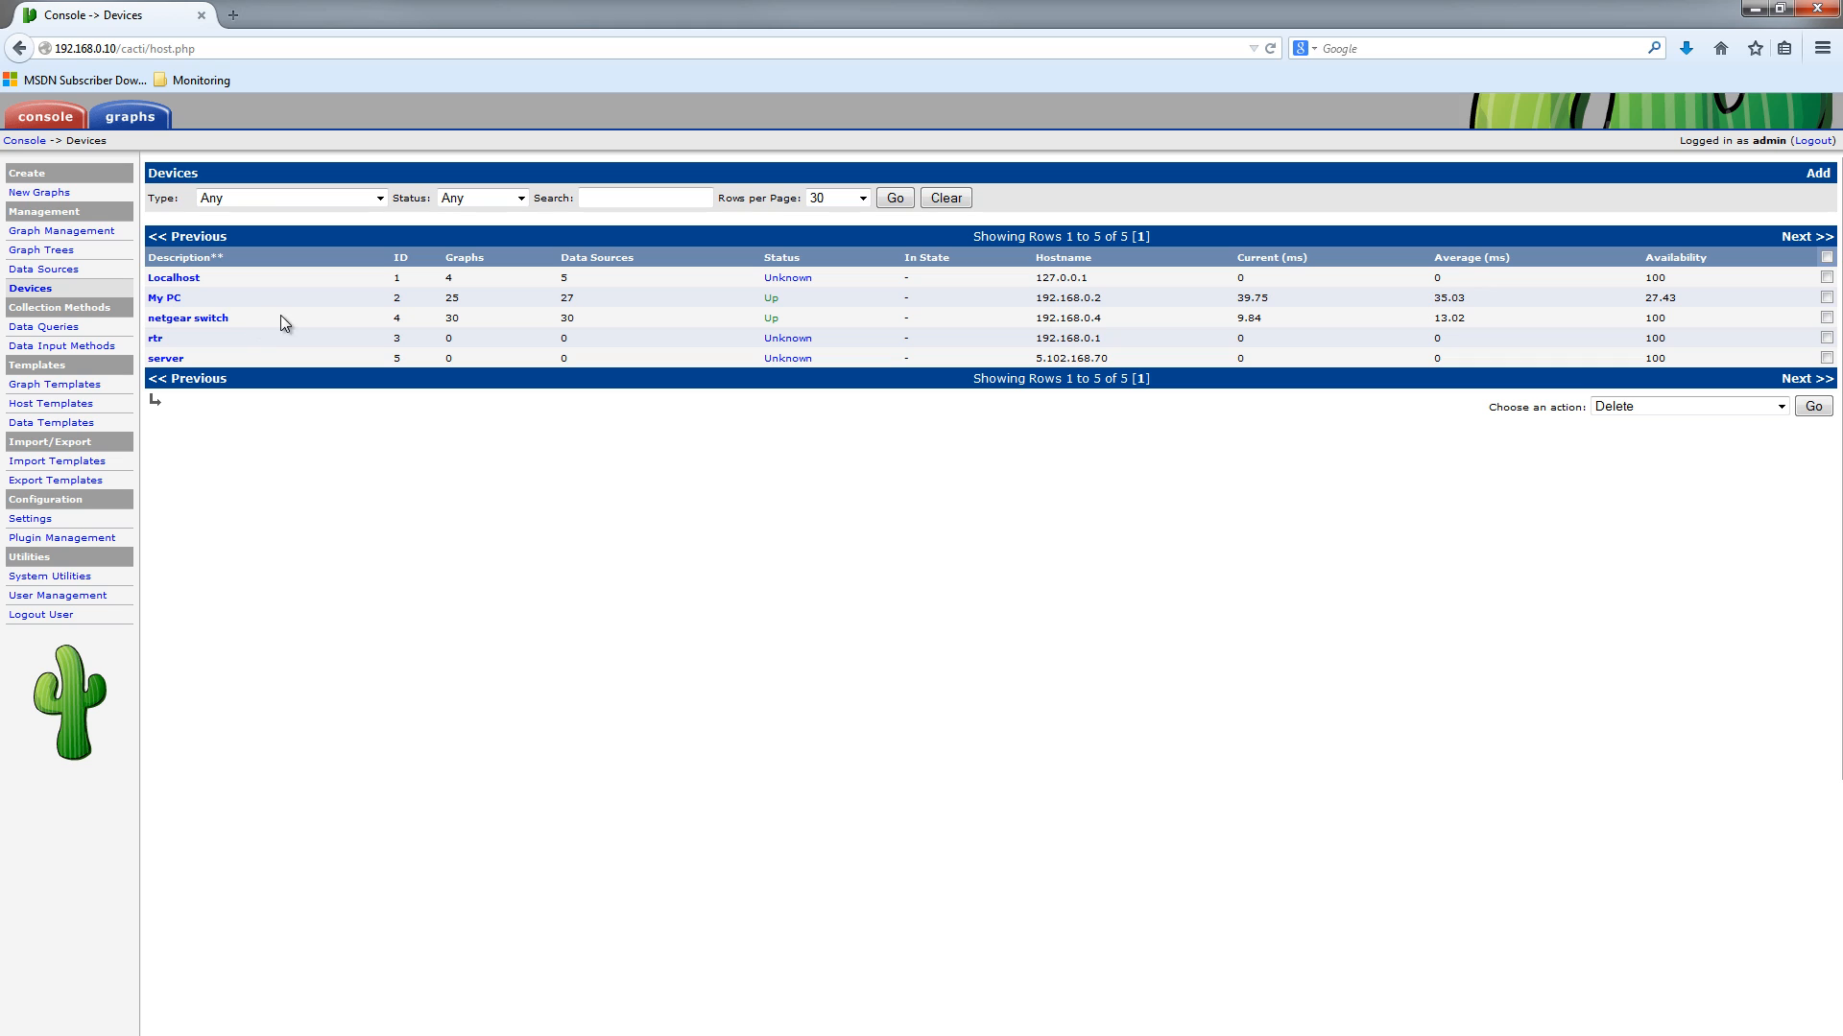
pyautogui.moveTo(280, 316); pyautogui.dragTo(510, 313)
pyautogui.moveTo(652, 321); pyautogui.dragTo(1733, 328)
pyautogui.click(1732, 327)
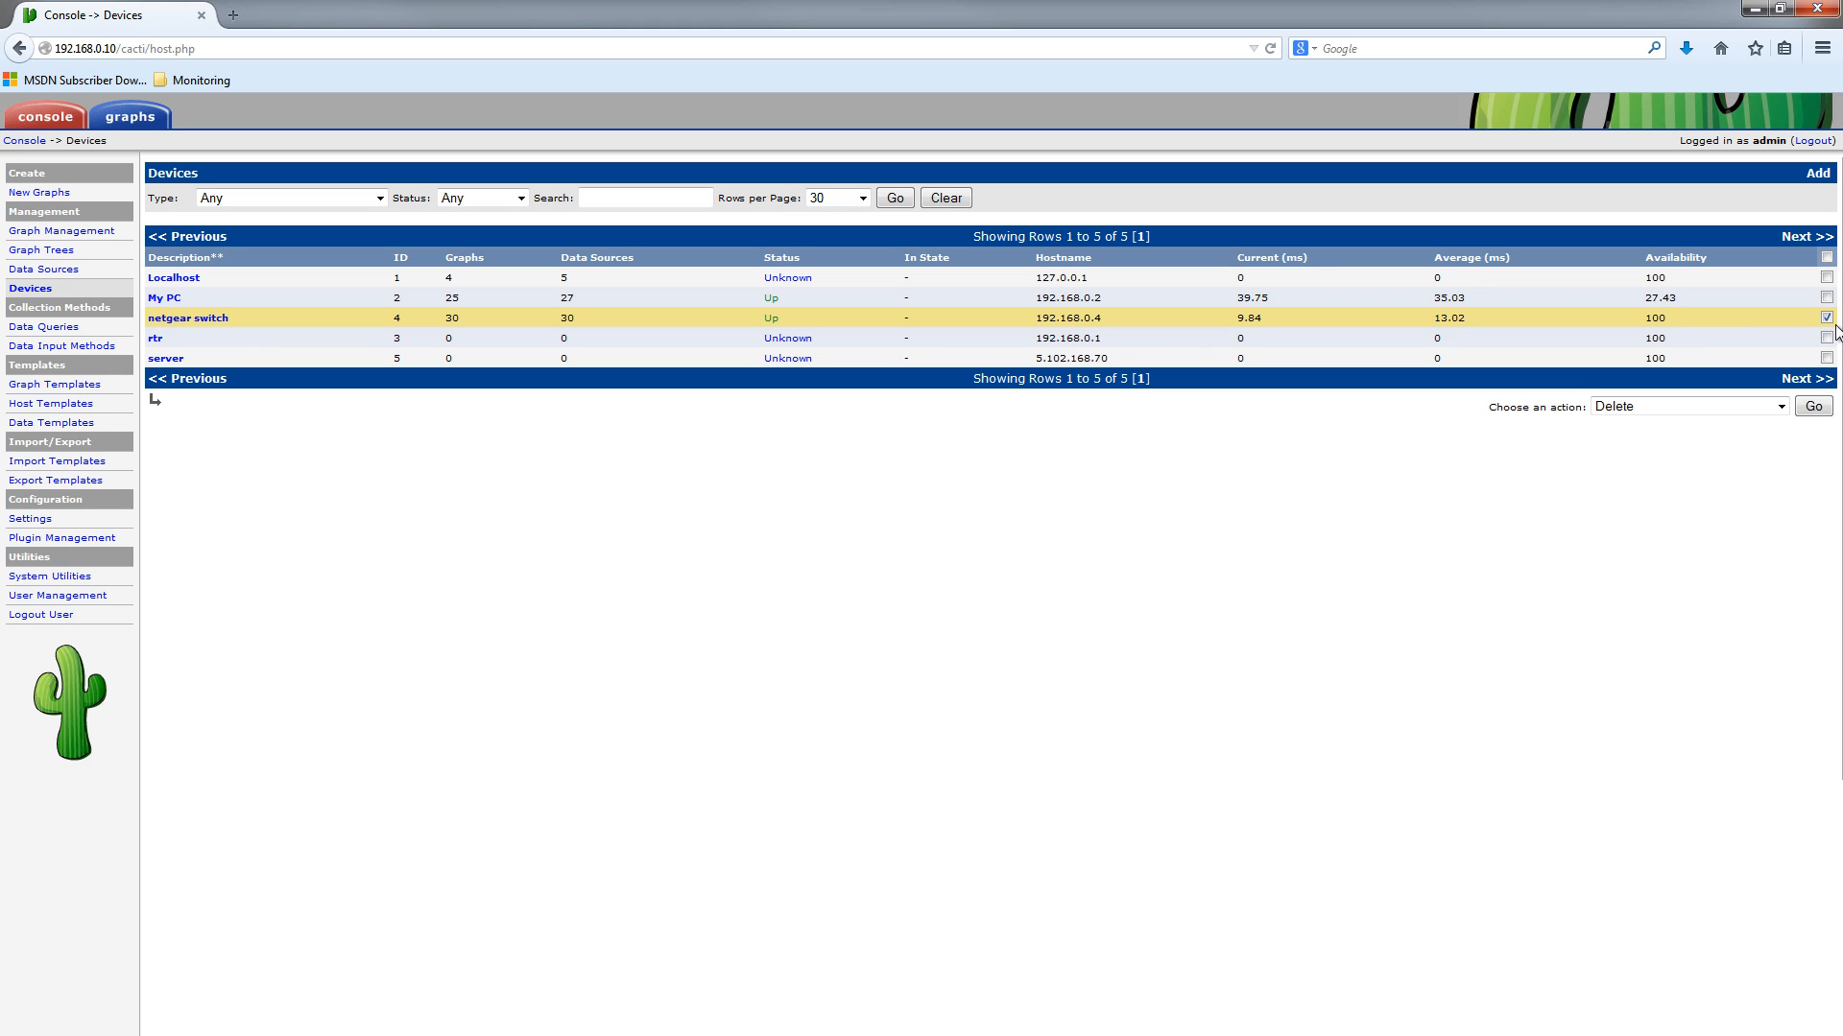
pyautogui.click(1678, 407)
pyautogui.click(1676, 409)
pyautogui.click(1813, 405)
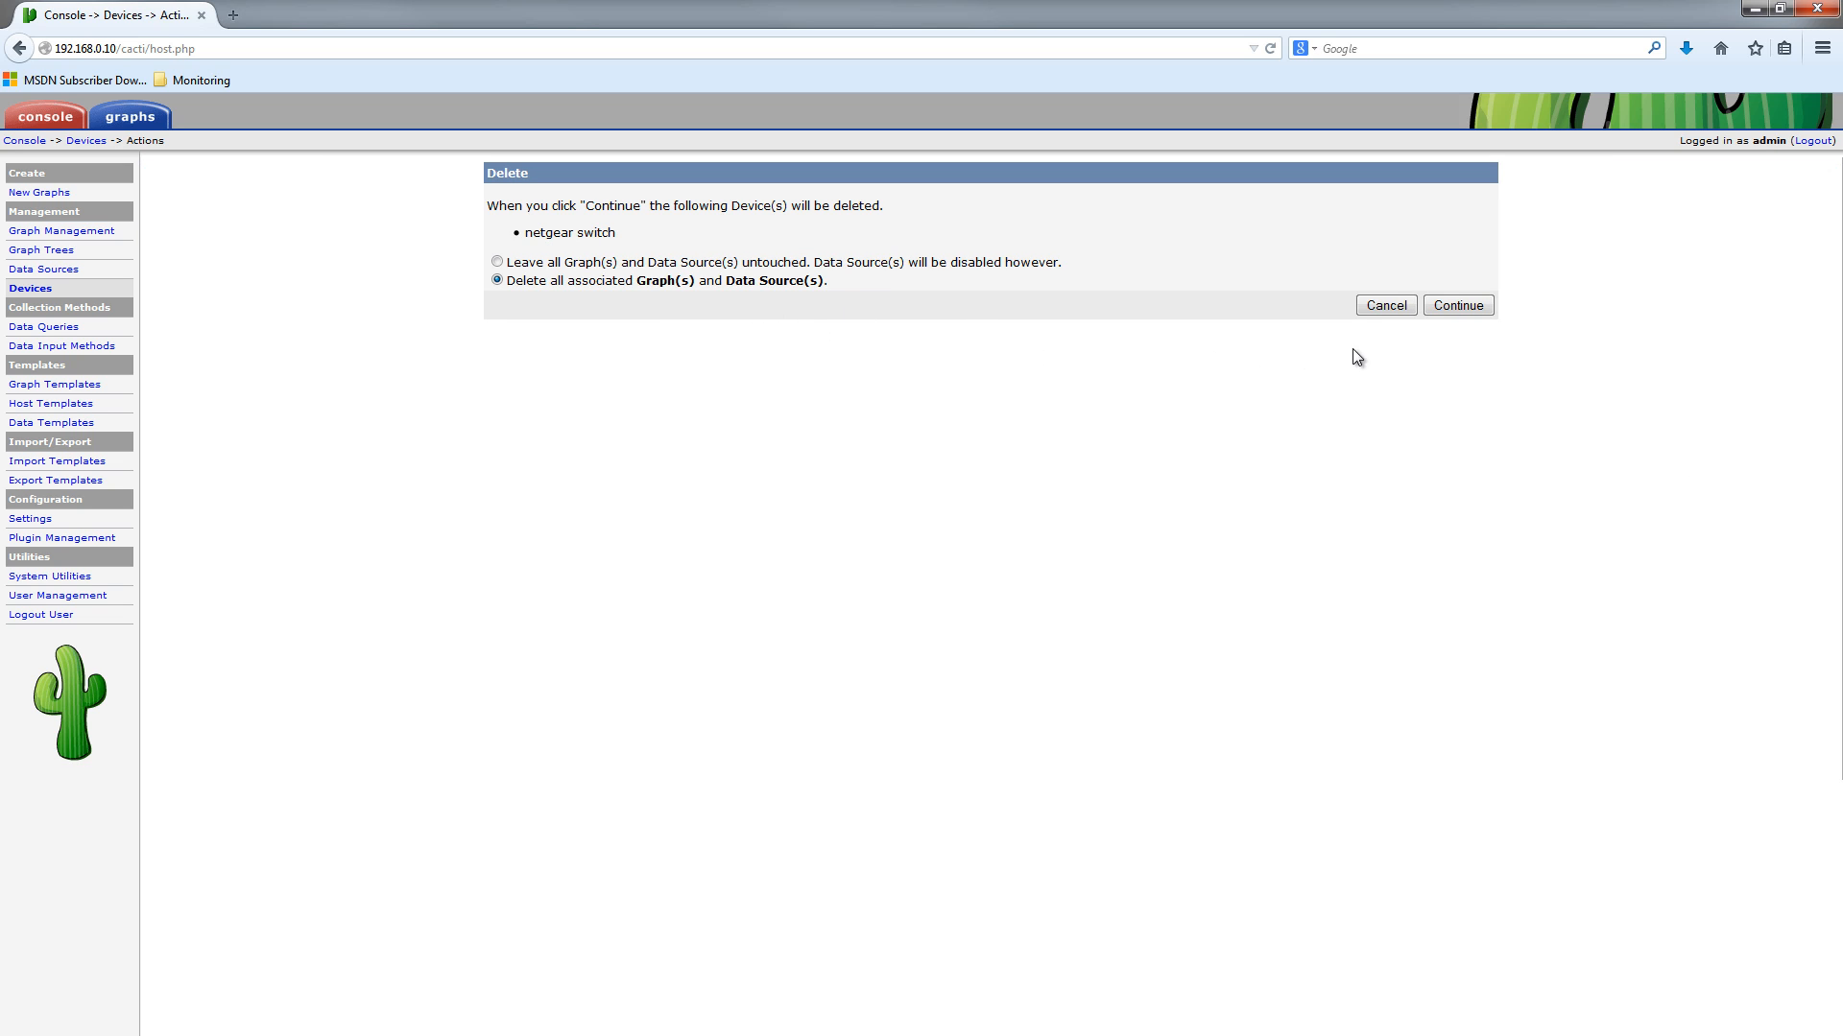
pyautogui.click(1445, 315)
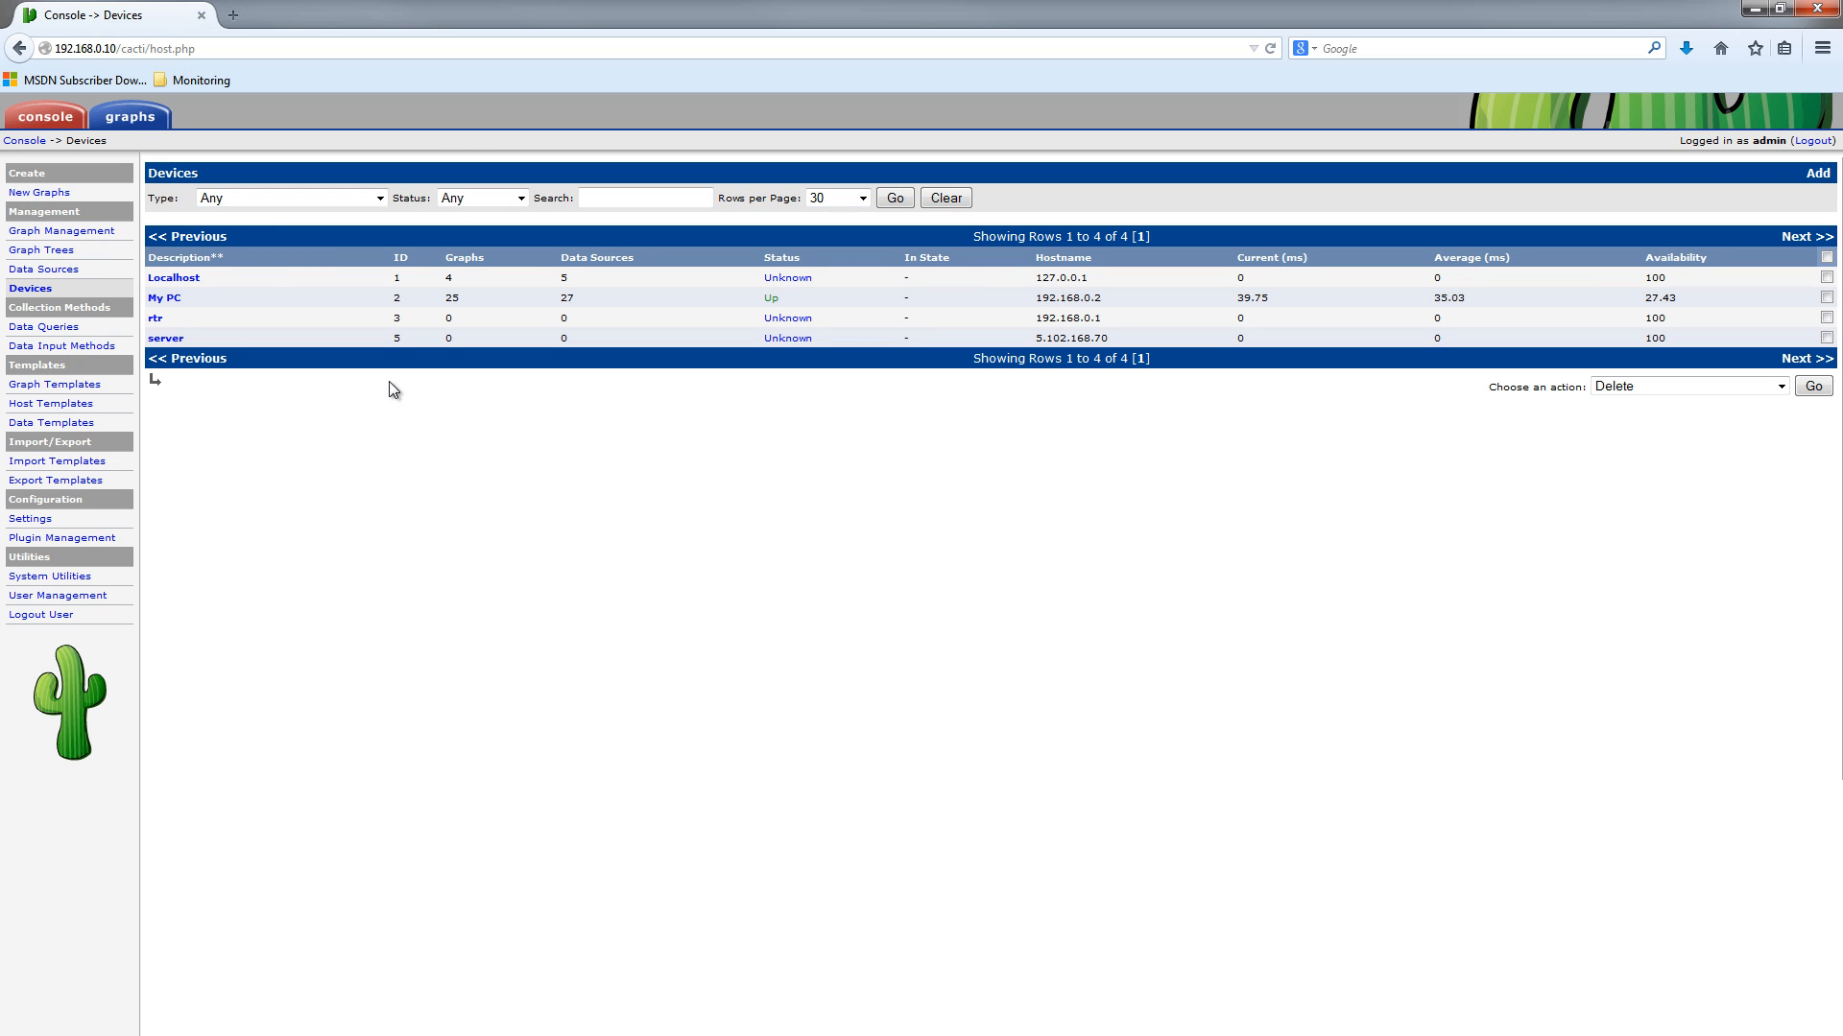
# Fill in a new device with description Netgear Switch, hostname 192.168.0.4 and the Generic SNMP-enabled Host template.
pyautogui.click(1818, 176)
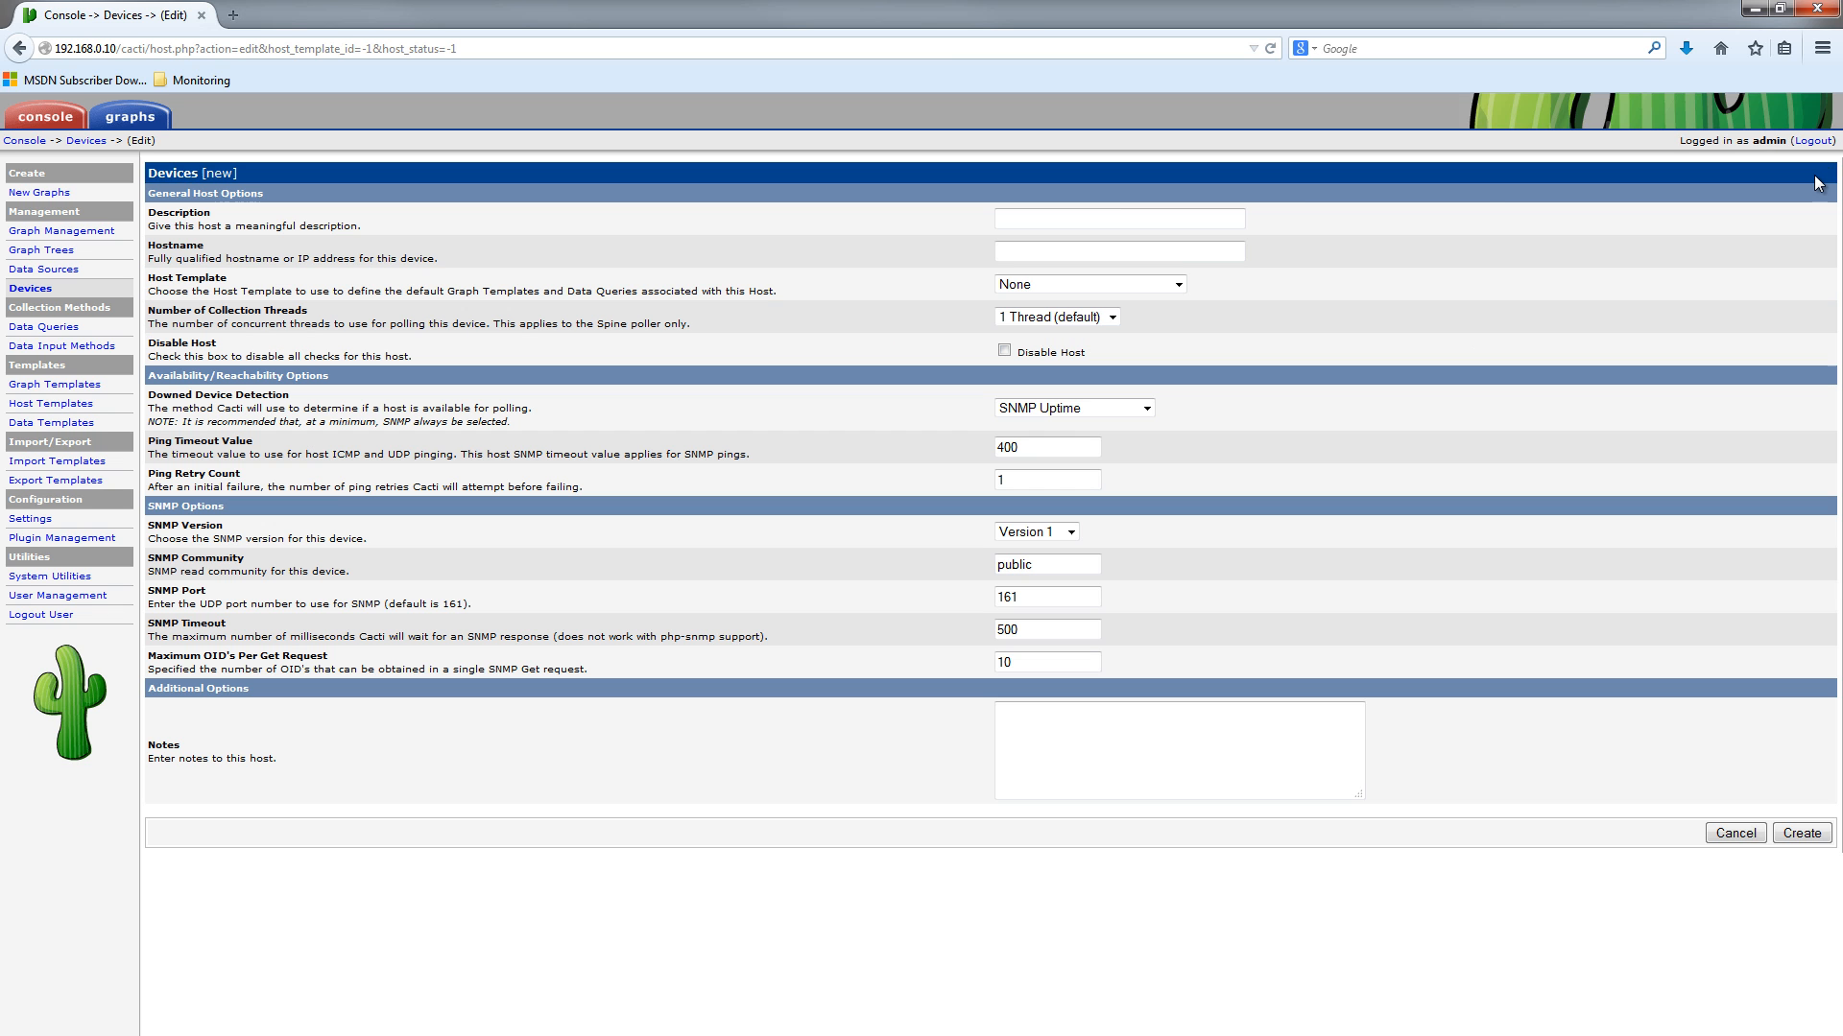
pyautogui.click(1078, 226)
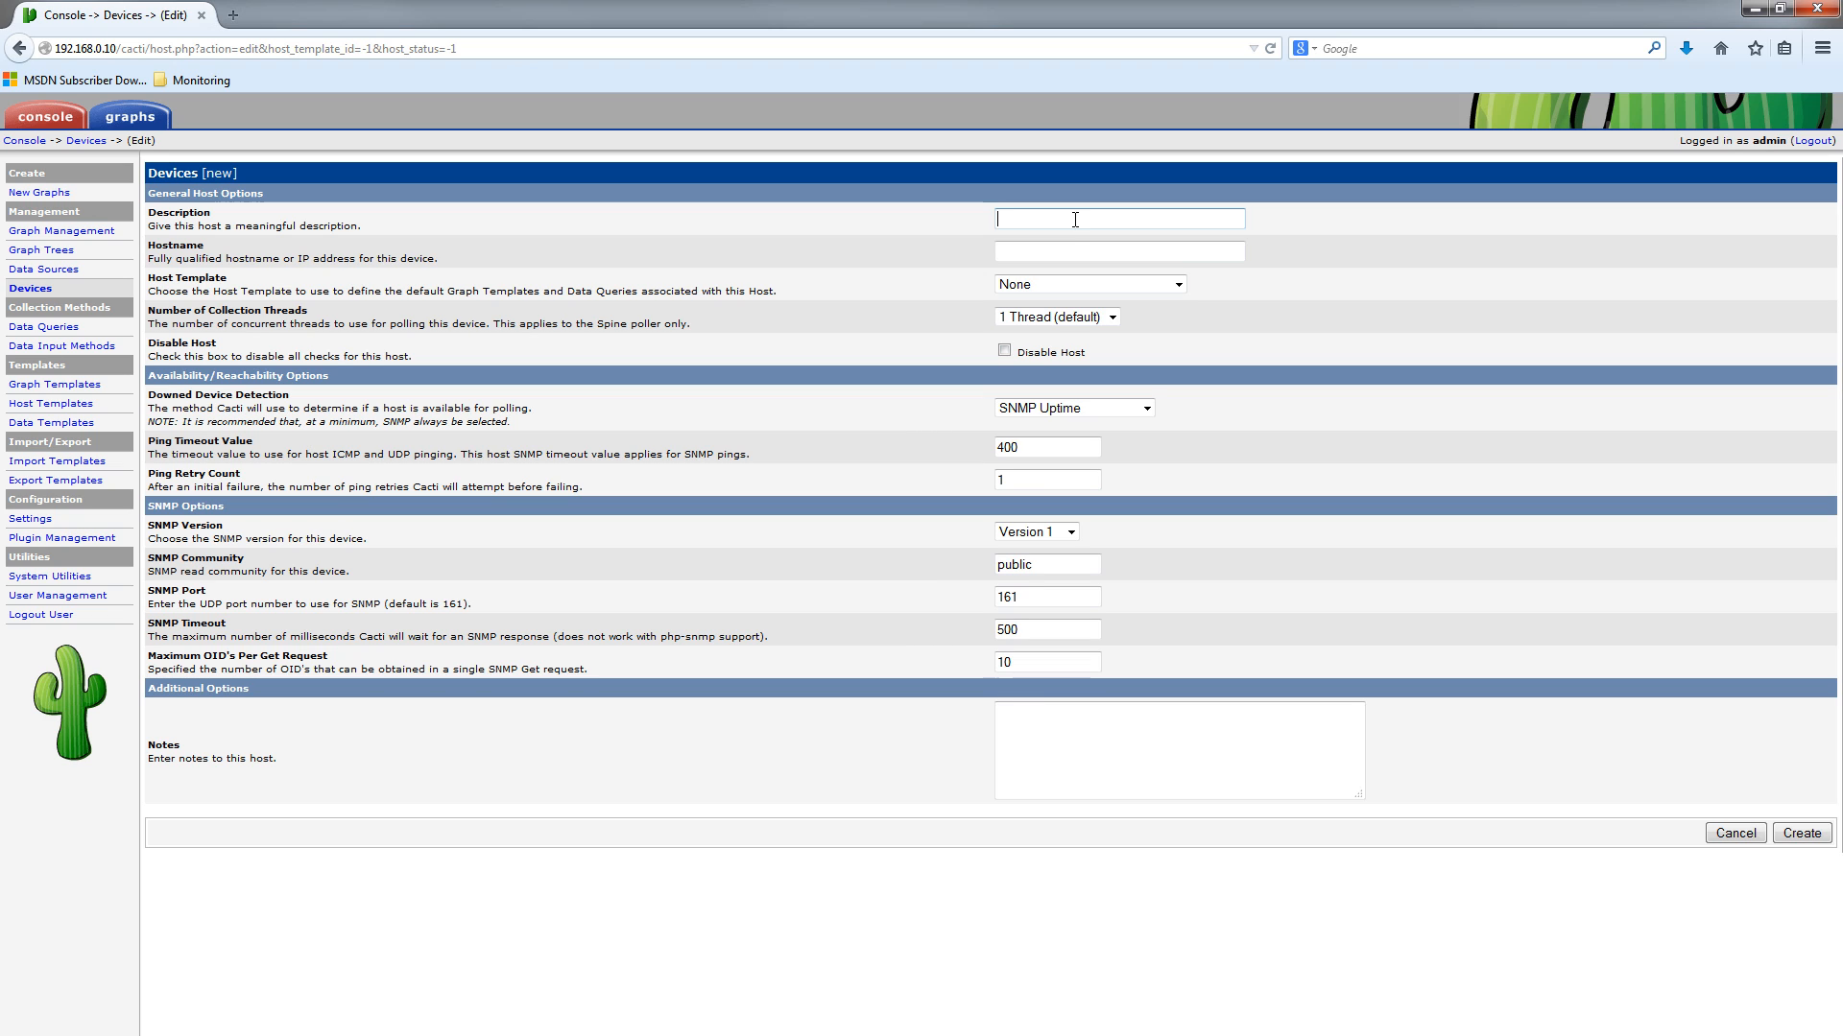
pyautogui.write('Neg')
pyautogui.write('tgear Sw')
pyautogui.write('itch')
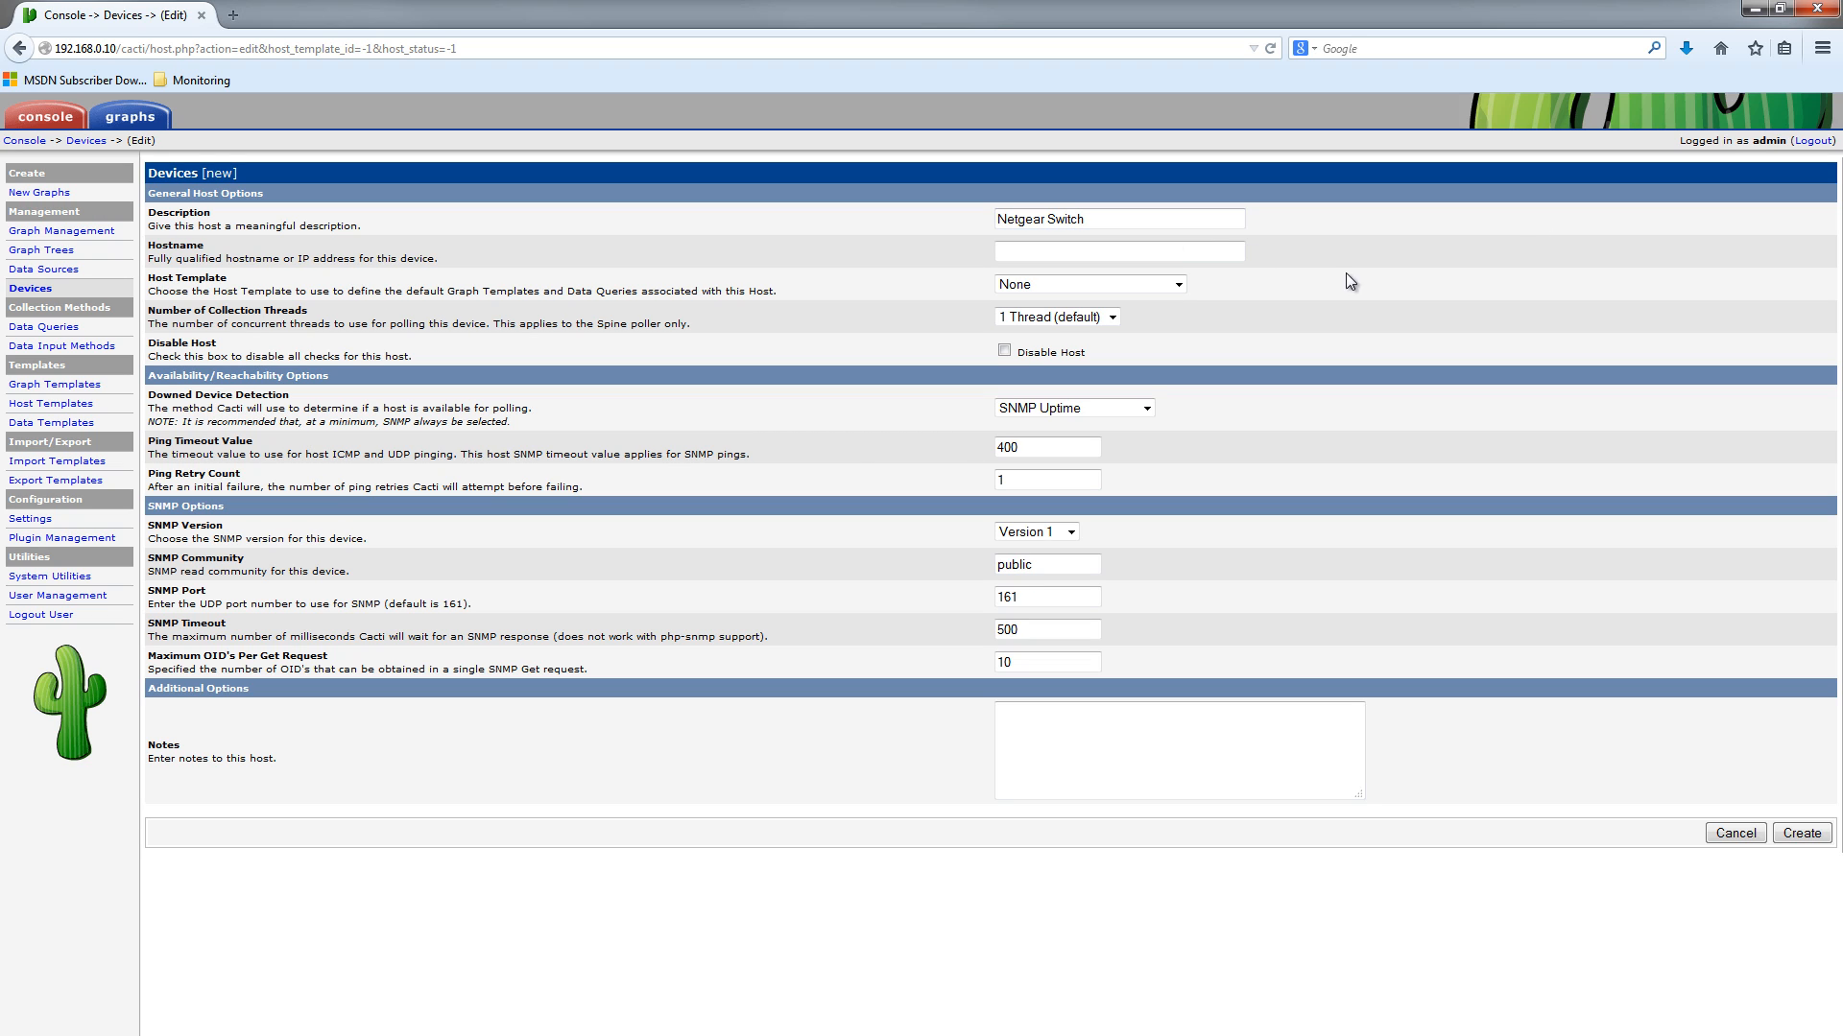
pyautogui.click(1226, 251)
pyautogui.write('192.168.0.4')
pyautogui.click(1176, 285)
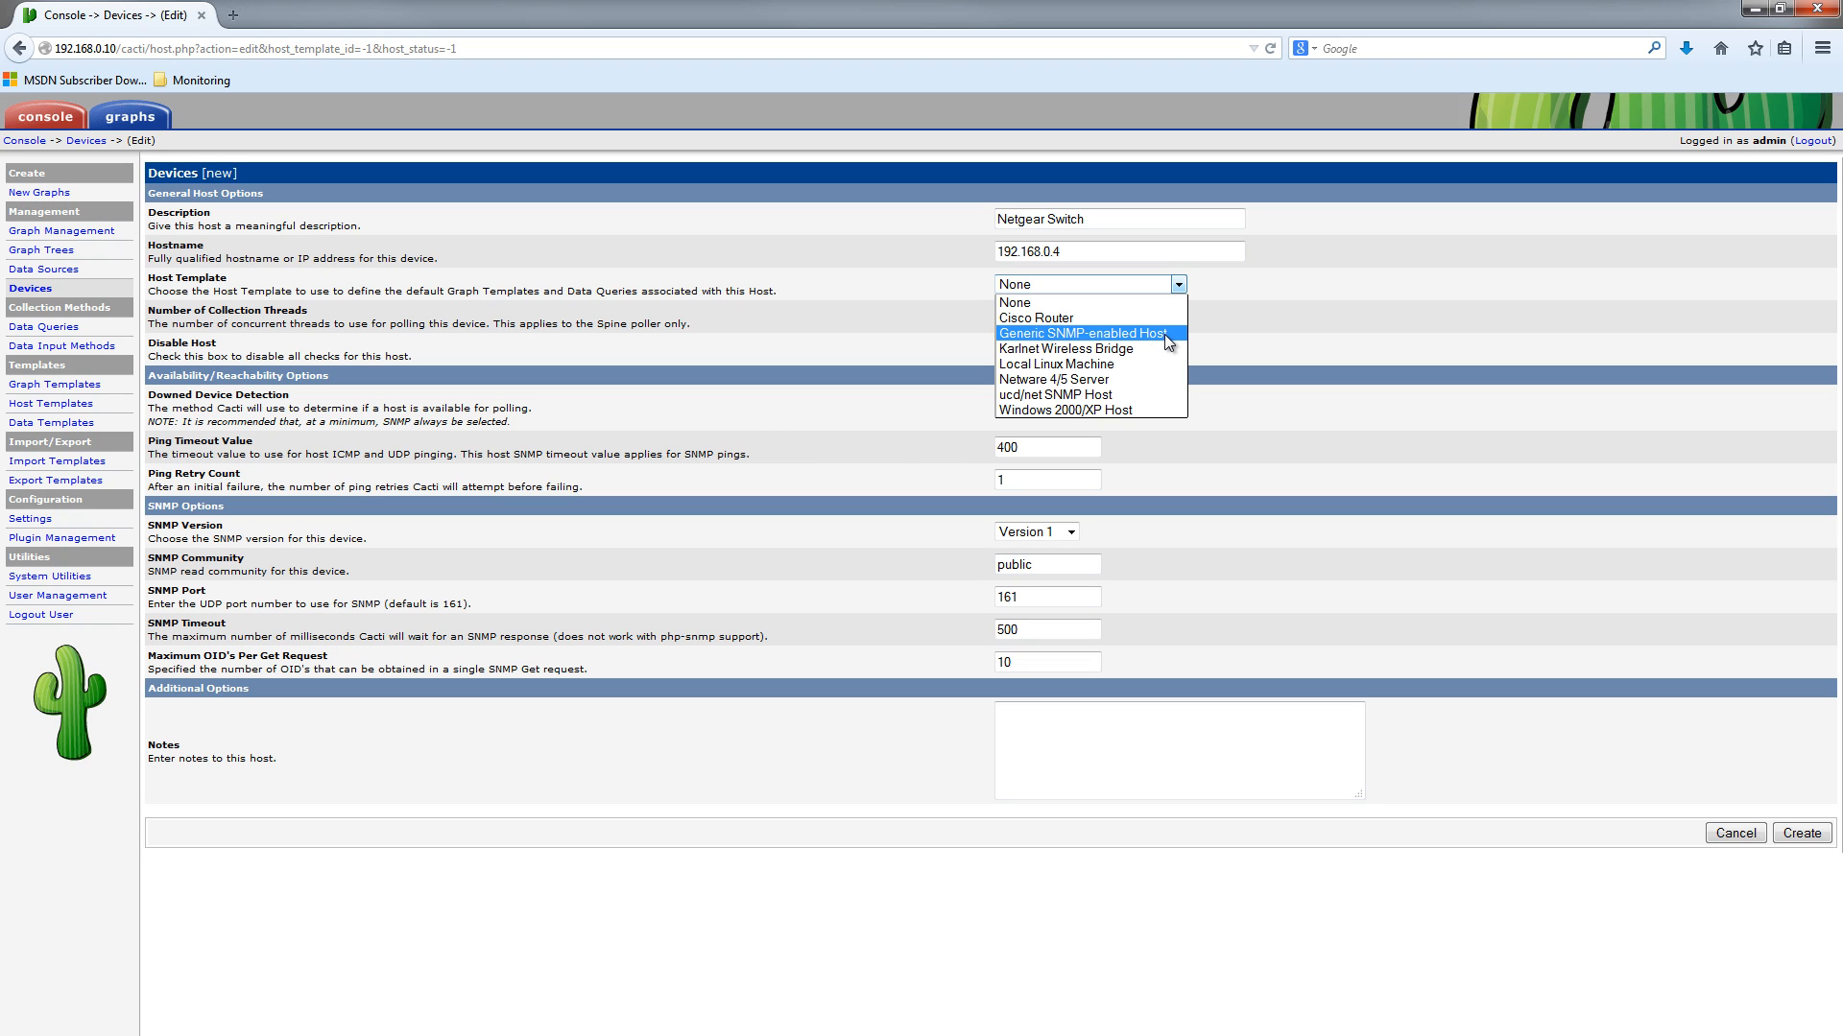
pyautogui.click(1165, 334)
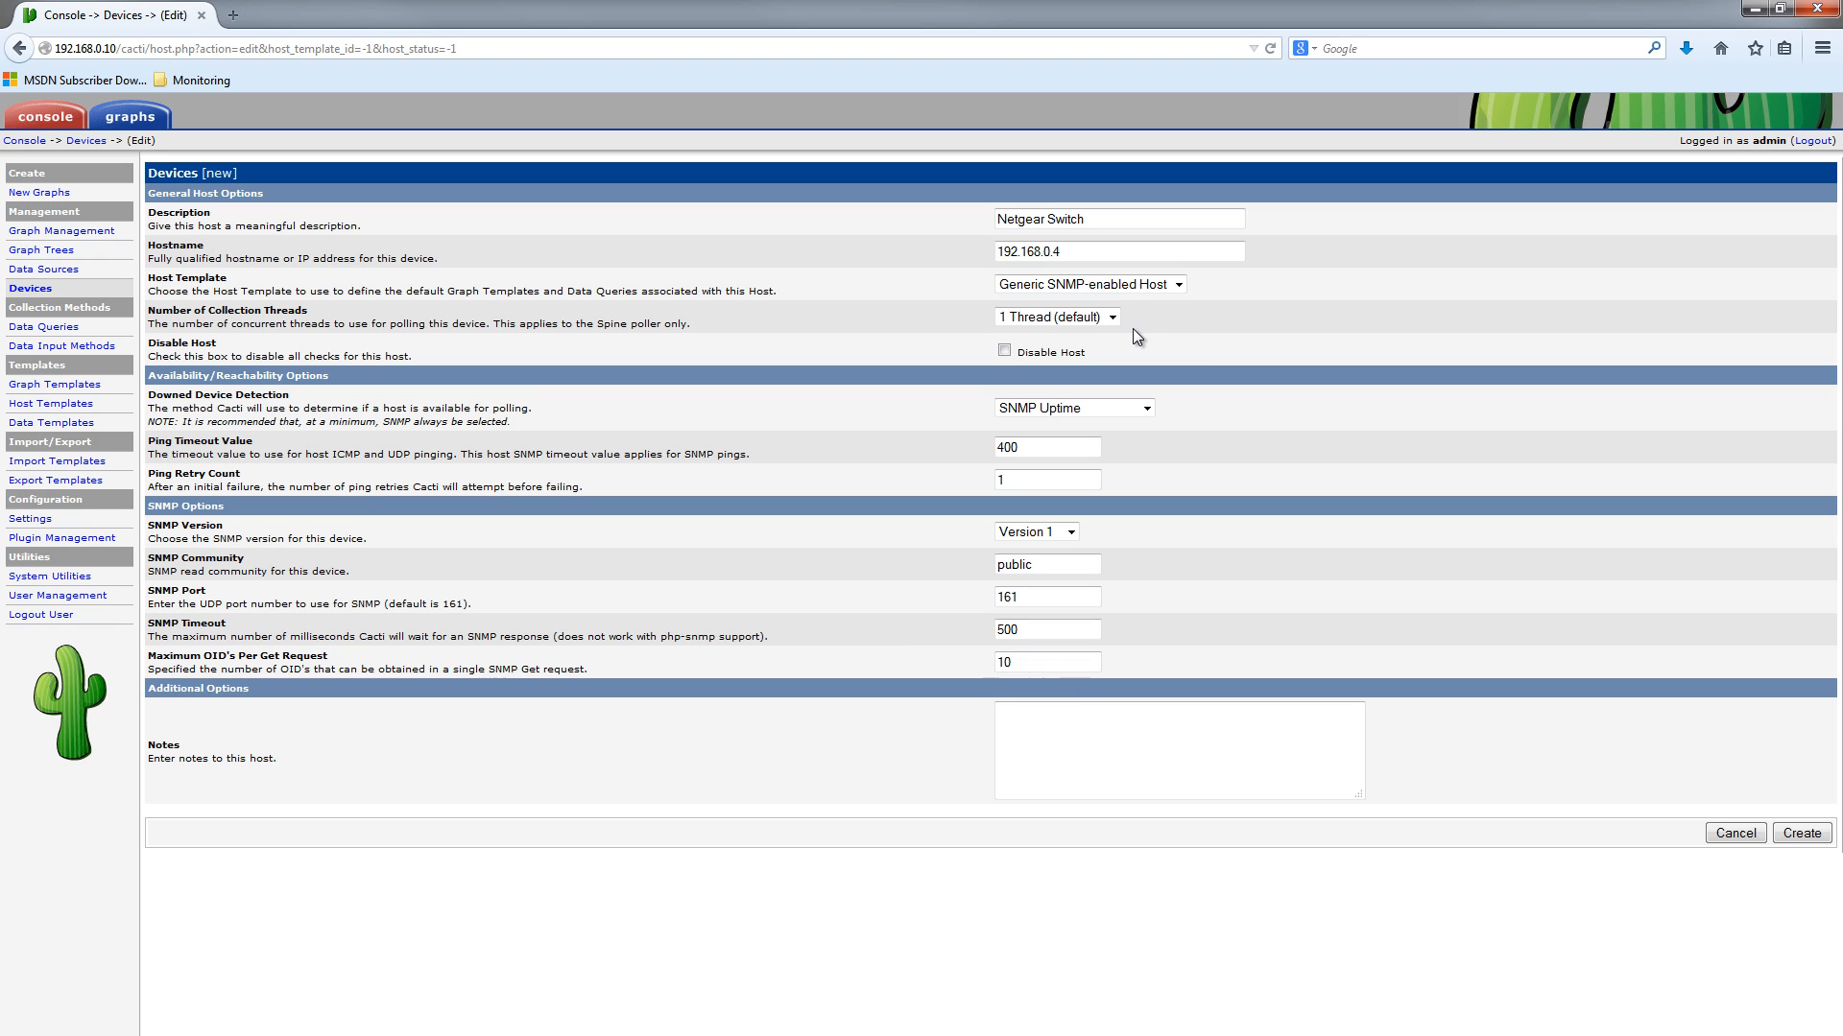
# Set the new device's SNMP version to Version 2 and create the device.
pyautogui.click(1054, 533)
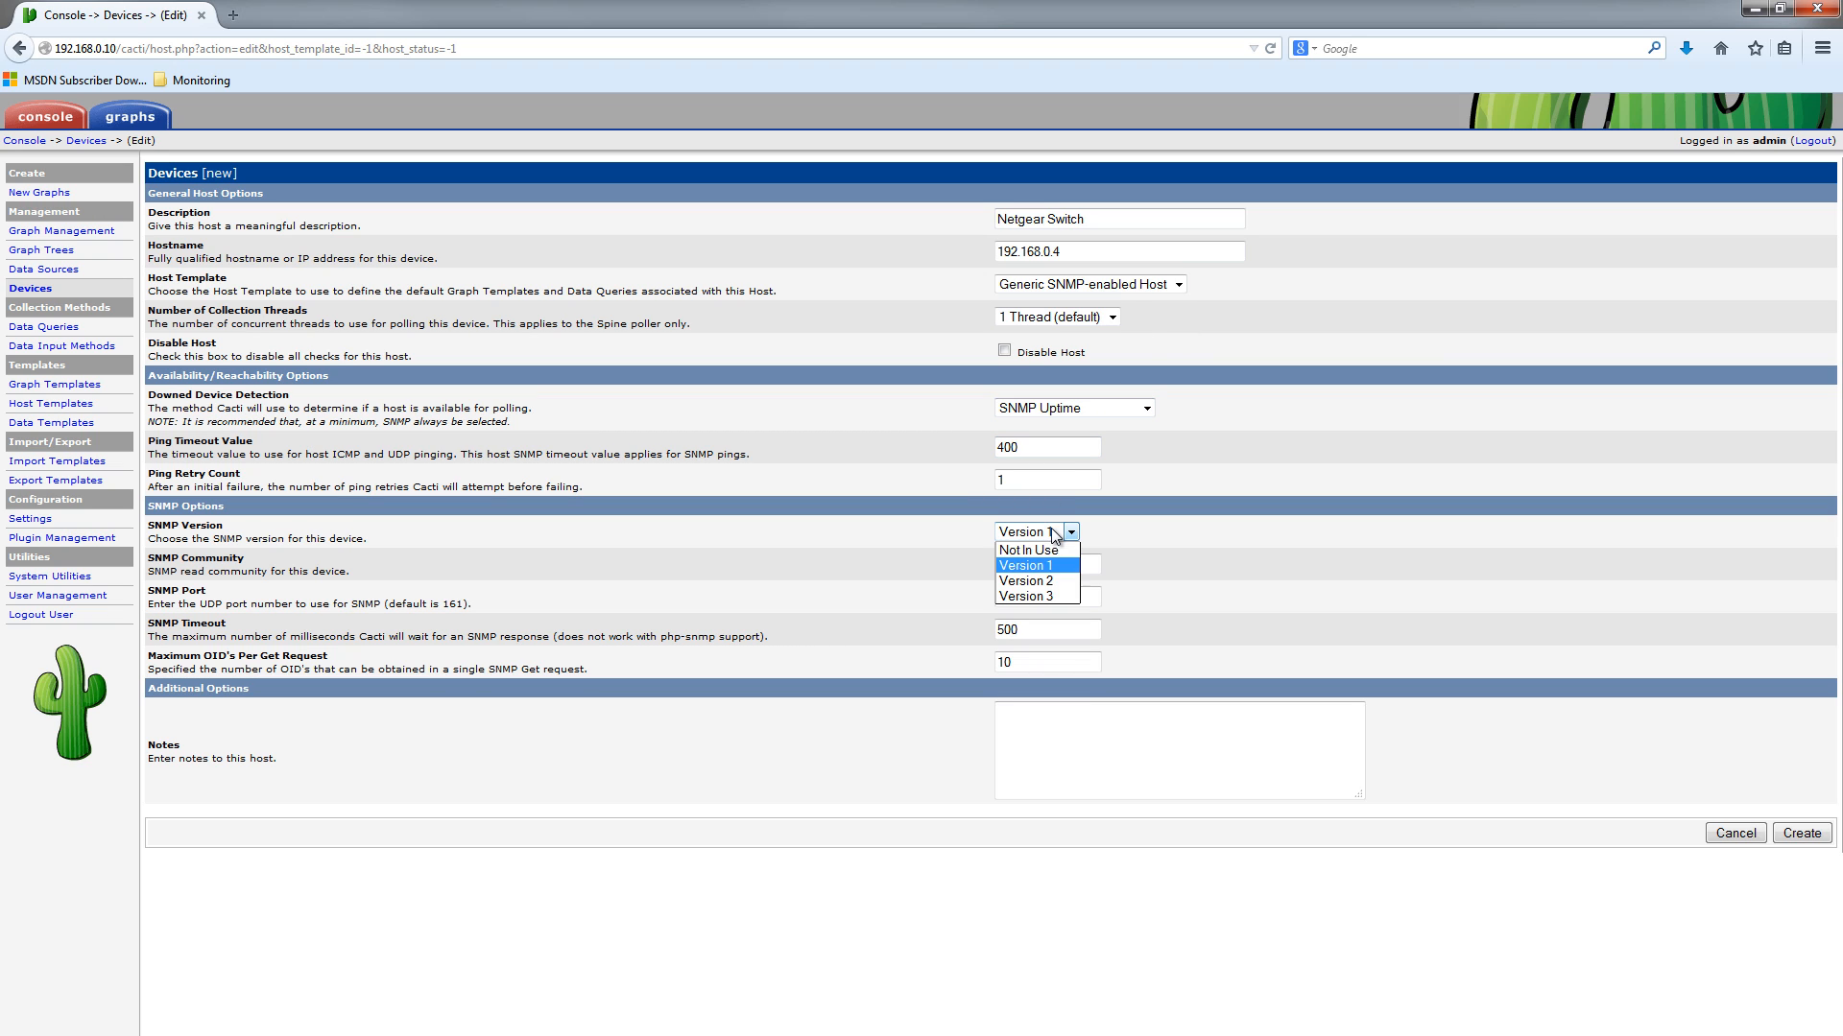
pyautogui.click(1068, 581)
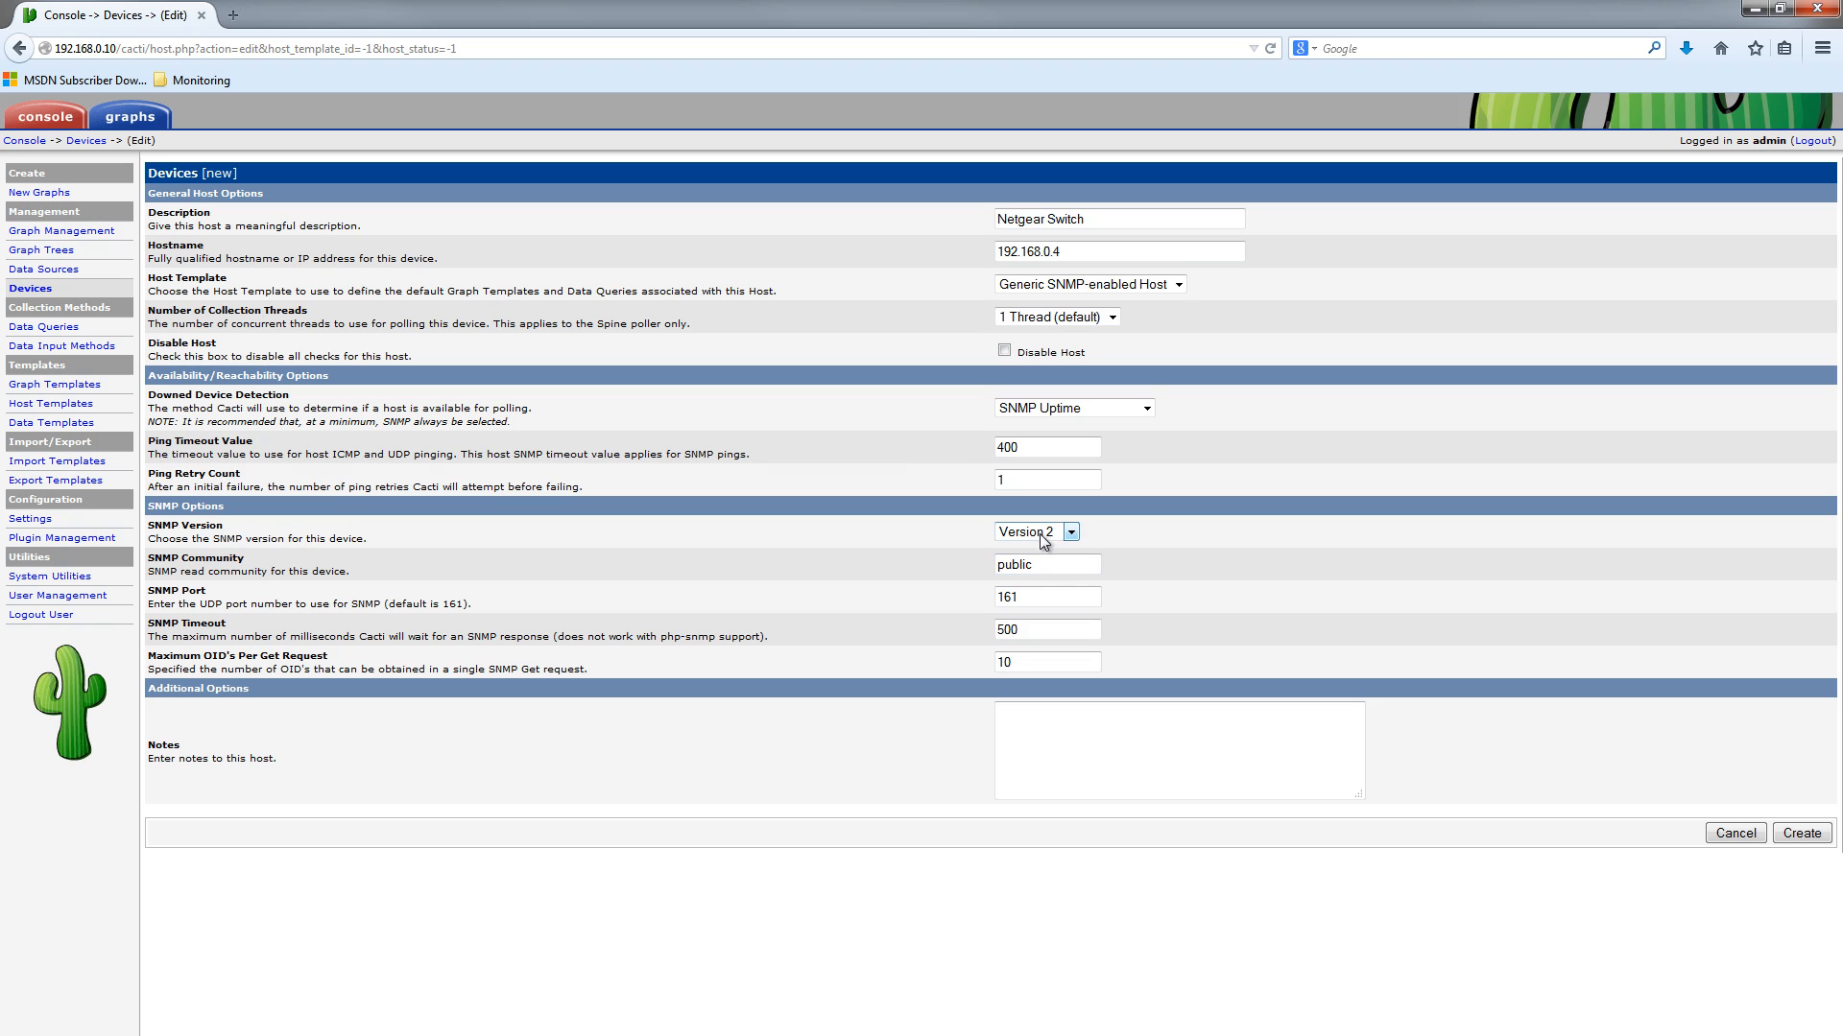
pyautogui.click(1055, 555)
pyautogui.click(1045, 600)
pyautogui.moveTo(1038, 570); pyautogui.dragTo(851, 628)
pyautogui.click(1801, 833)
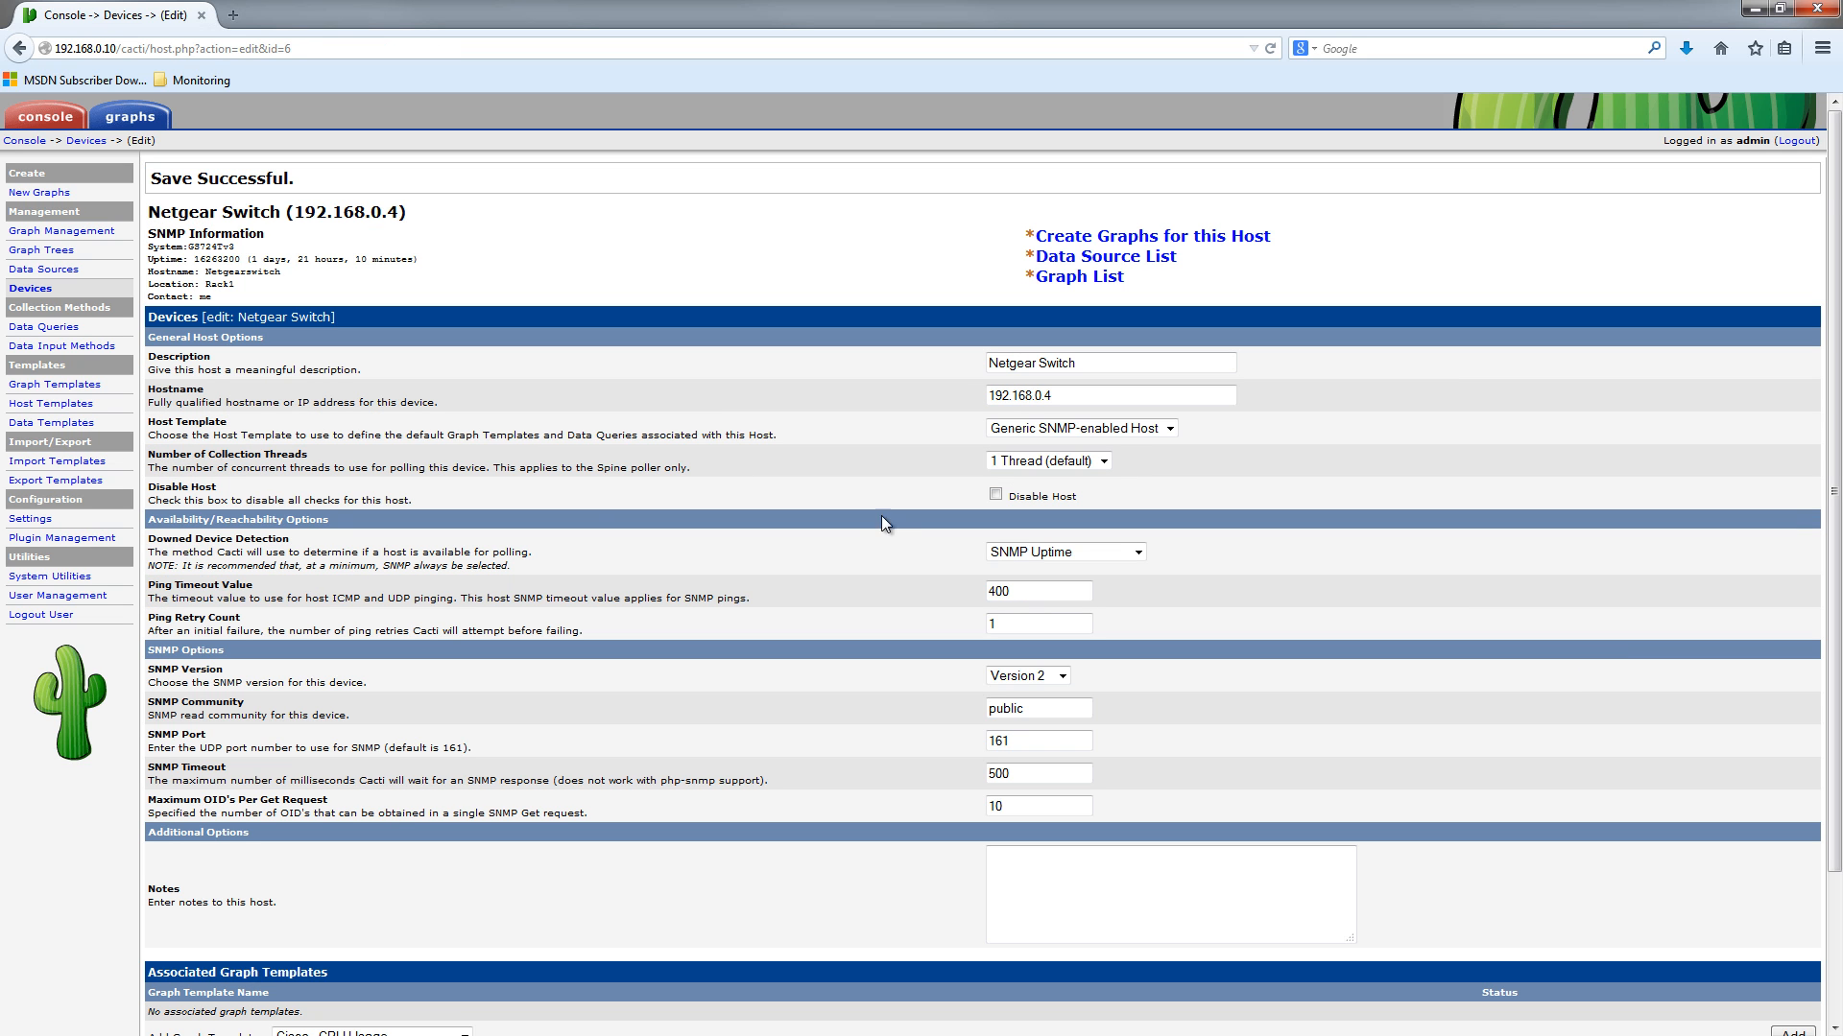
pyautogui.moveTo(149, 179); pyautogui.dragTo(345, 197)
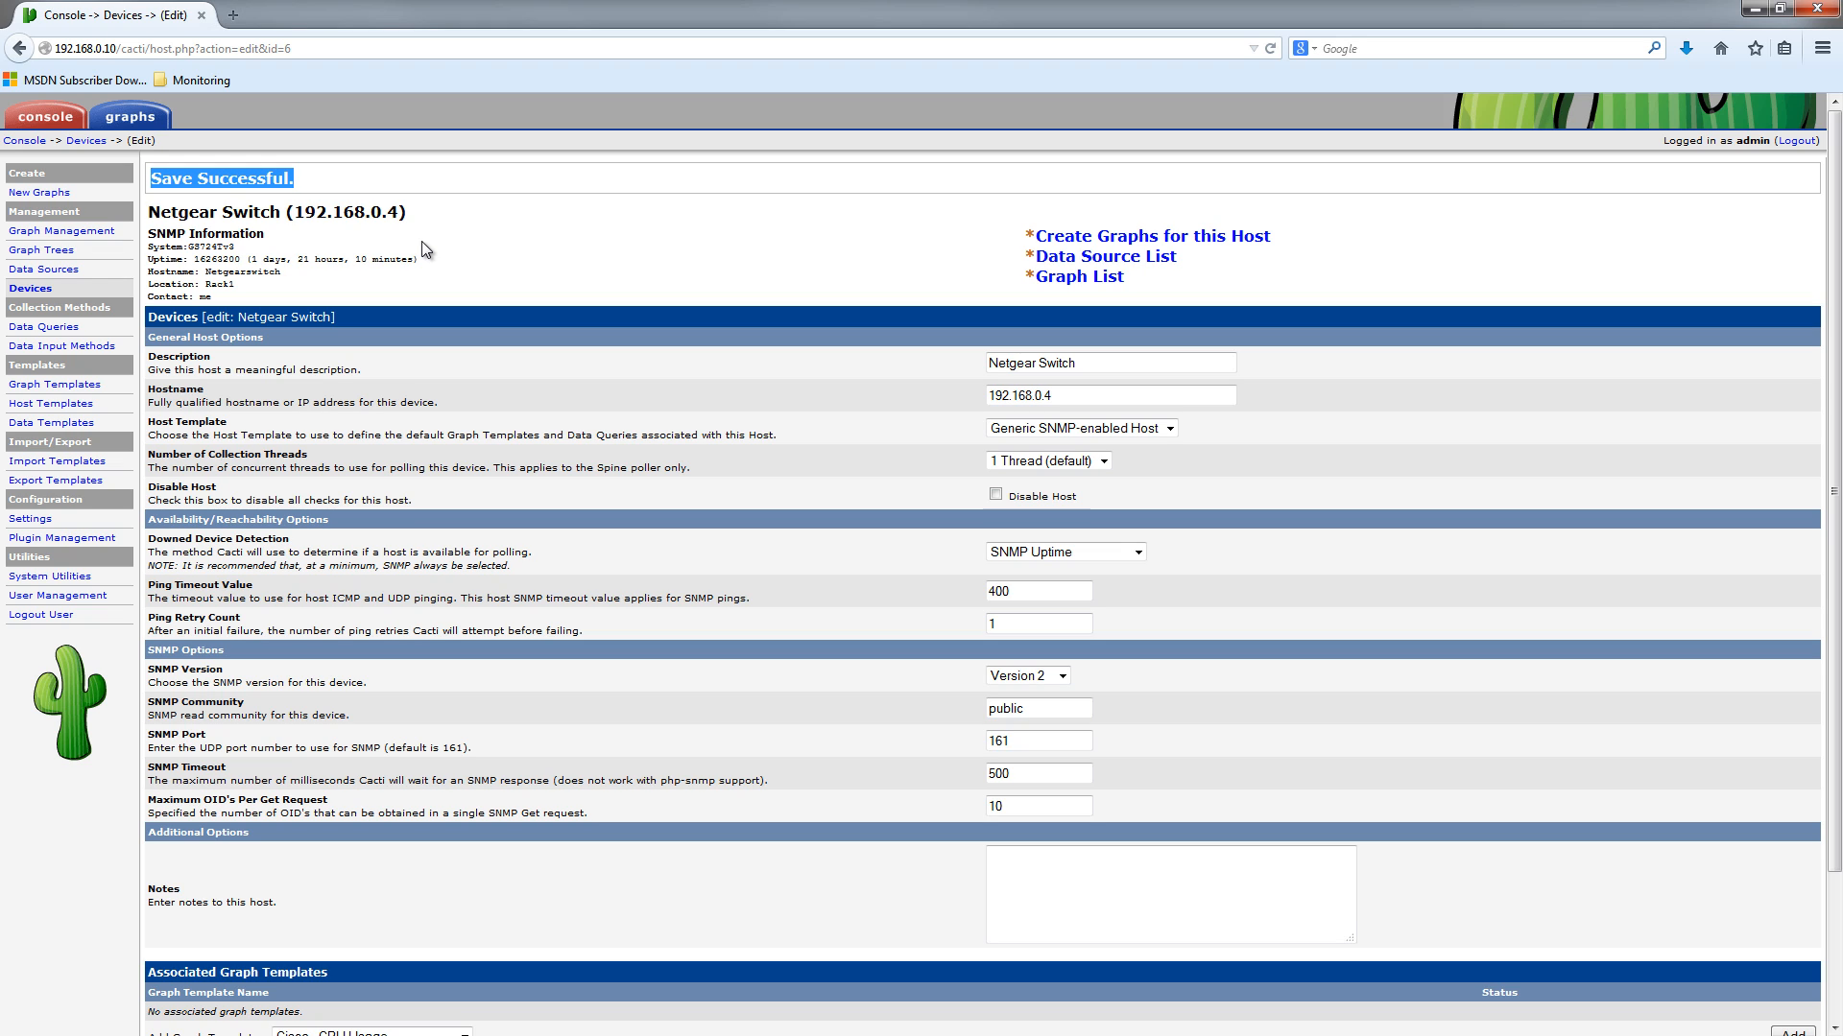
# Create In/Out Bits traffic graphs for all SNMP interface statistics entries of the Netgear Switch host.
pyautogui.click(1168, 247)
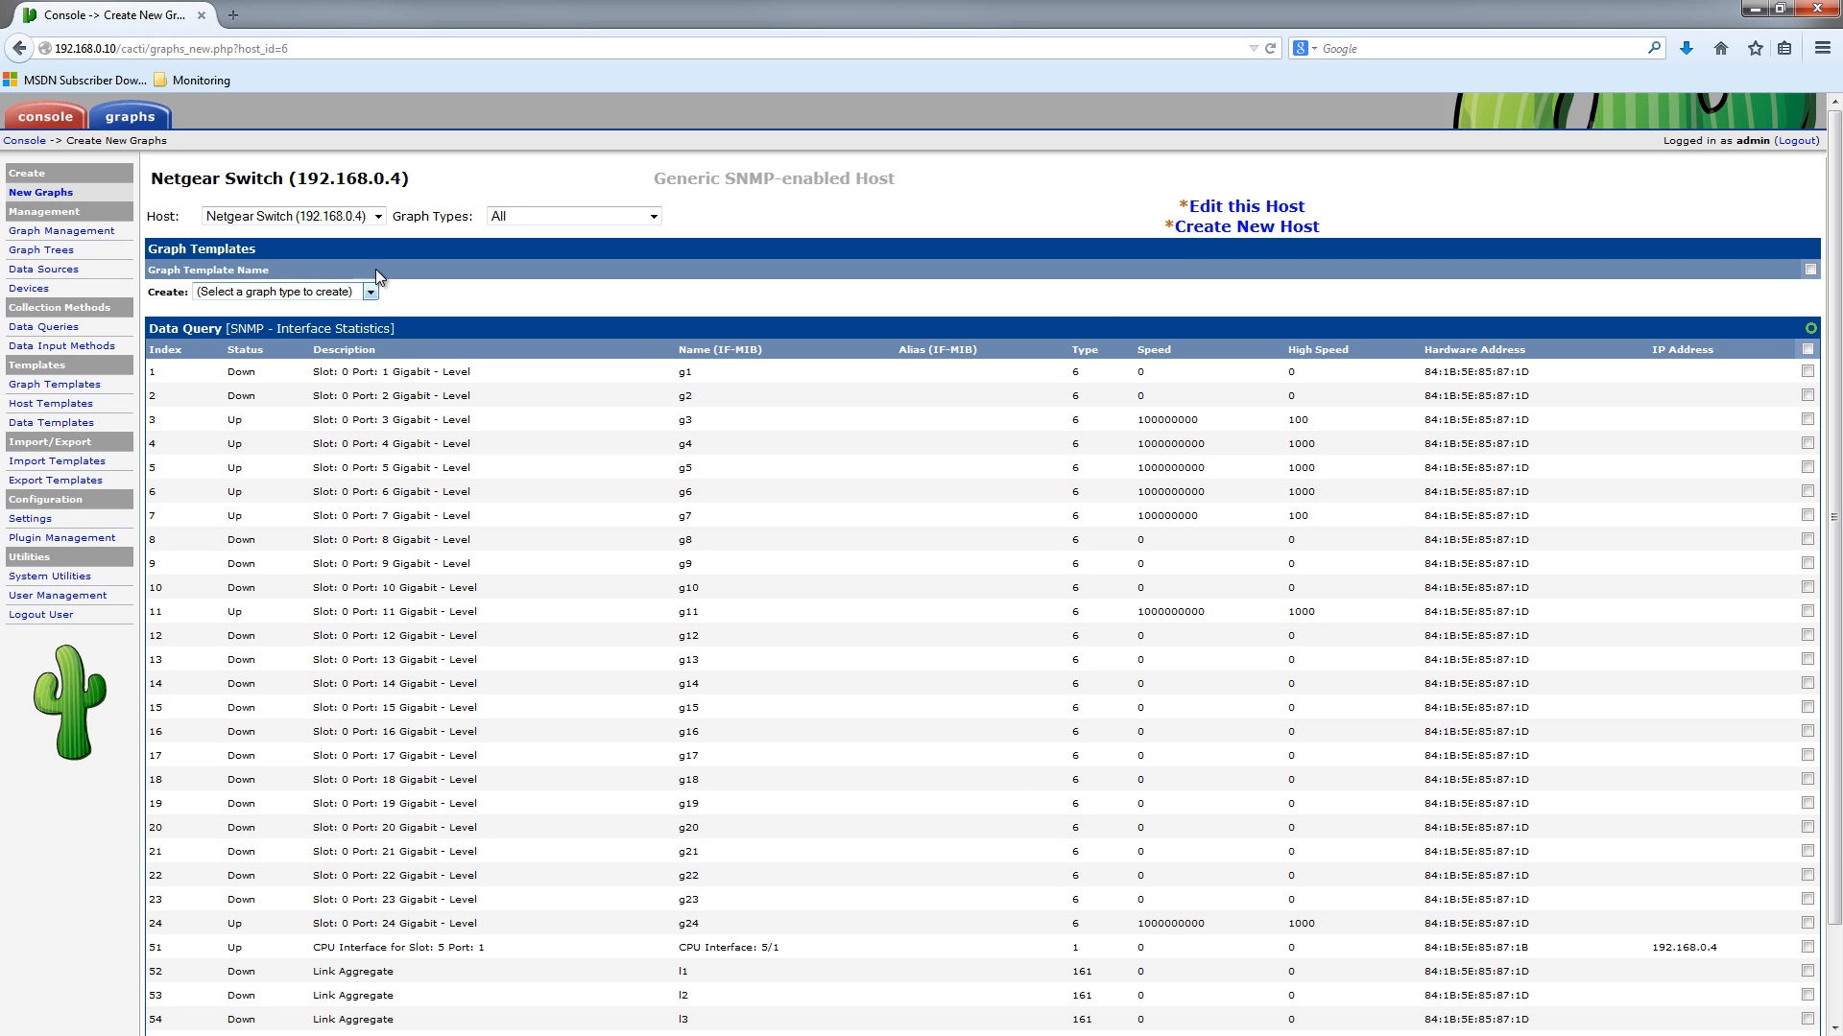
pyautogui.scroll(-2, 754, 501)
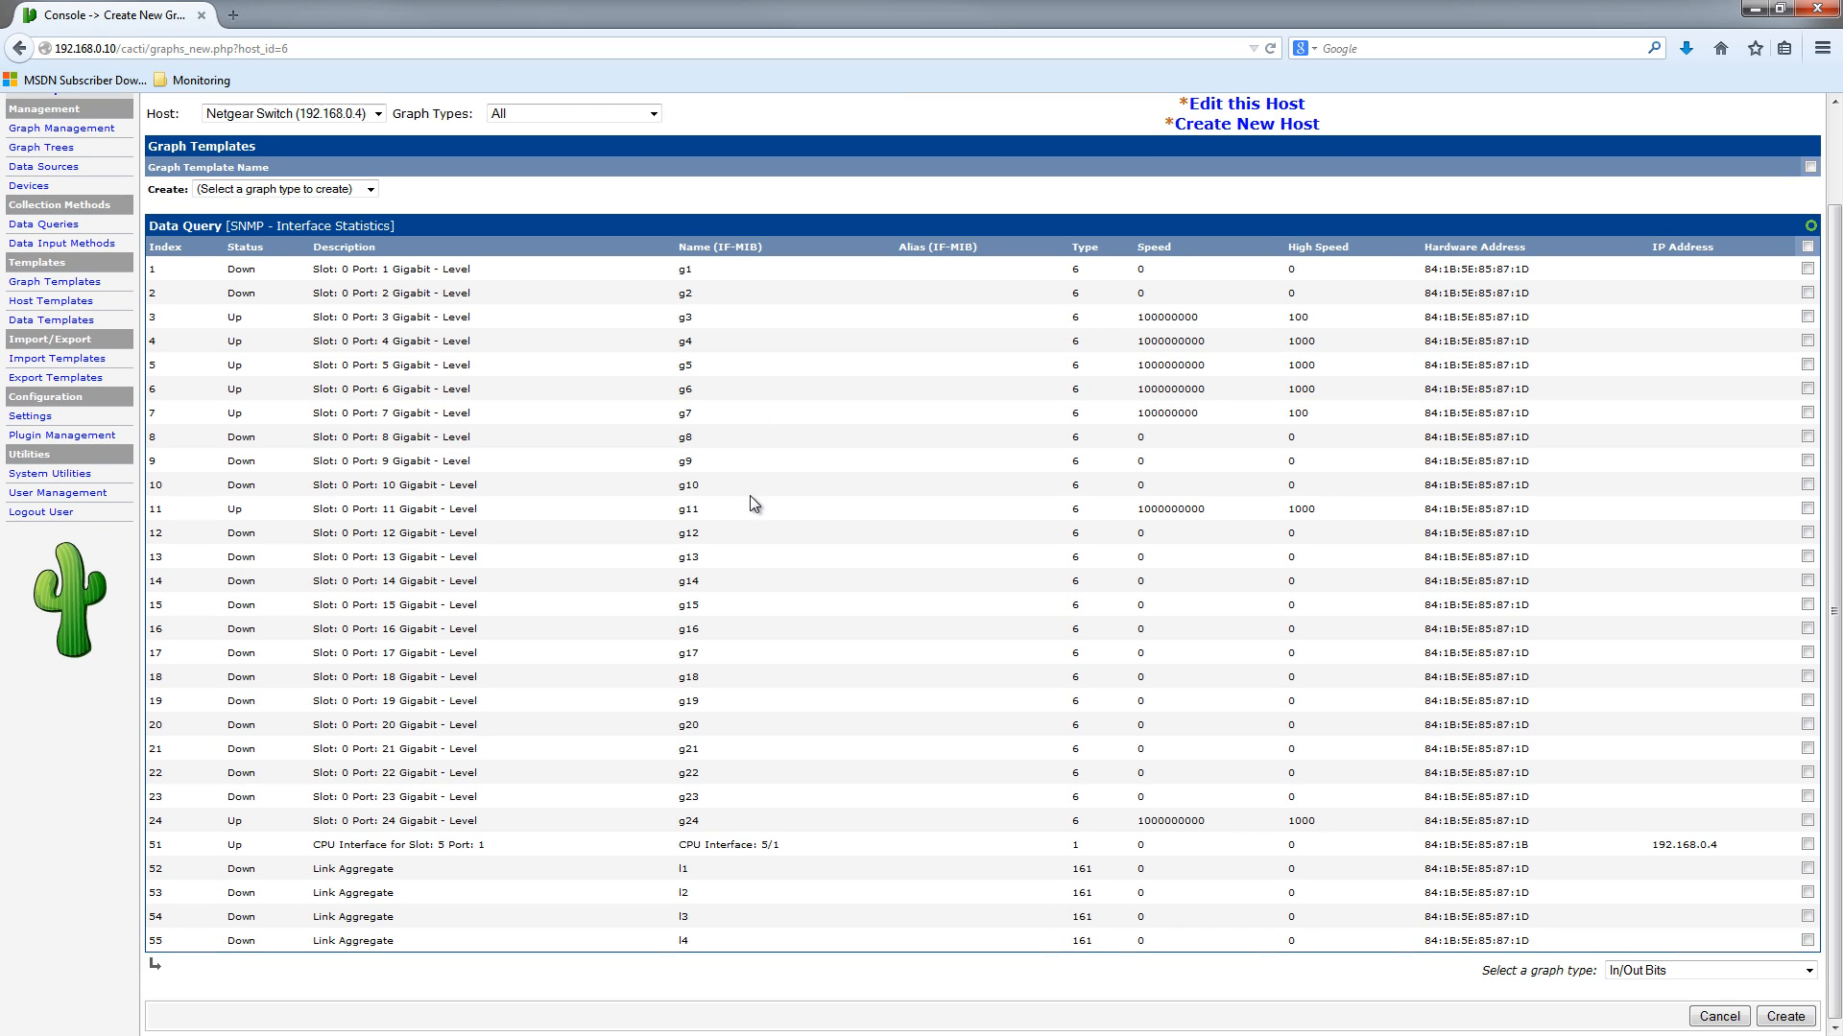
pyautogui.scroll(2, 835, 881)
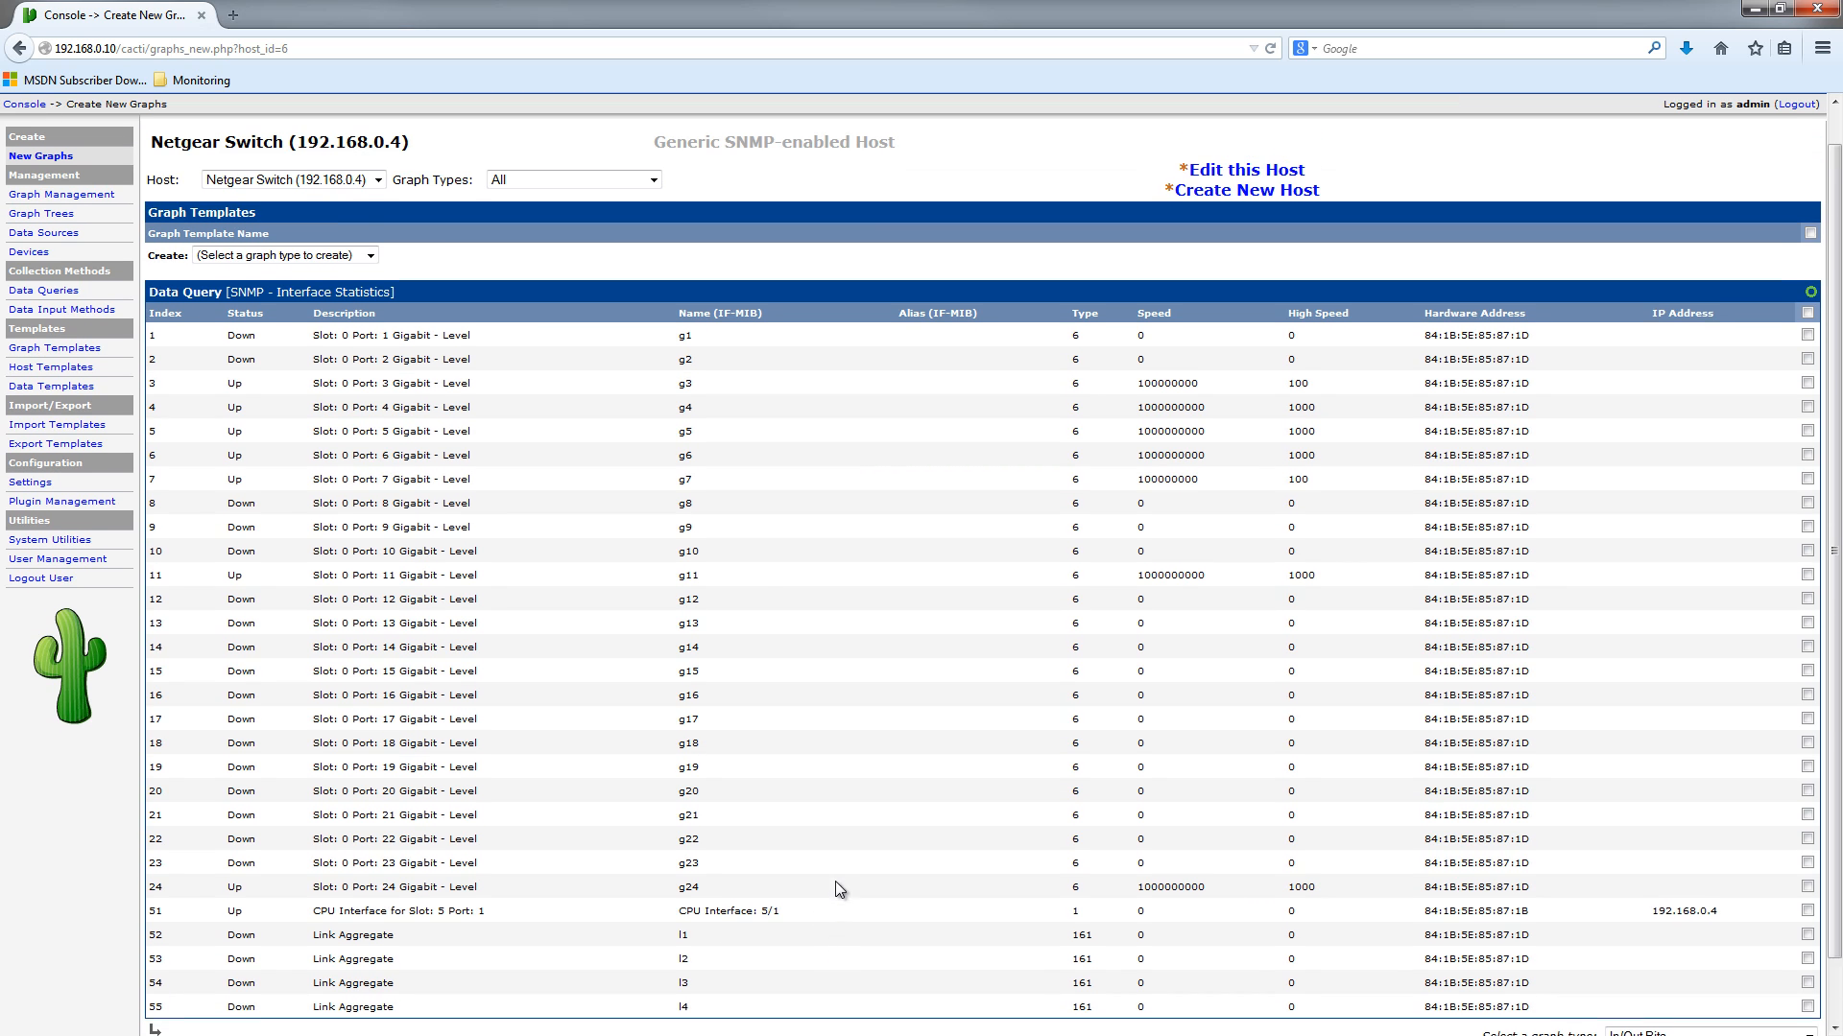
pyautogui.moveTo(393, 372); pyautogui.dragTo(818, 870)
pyautogui.scroll(-2, 686, 849)
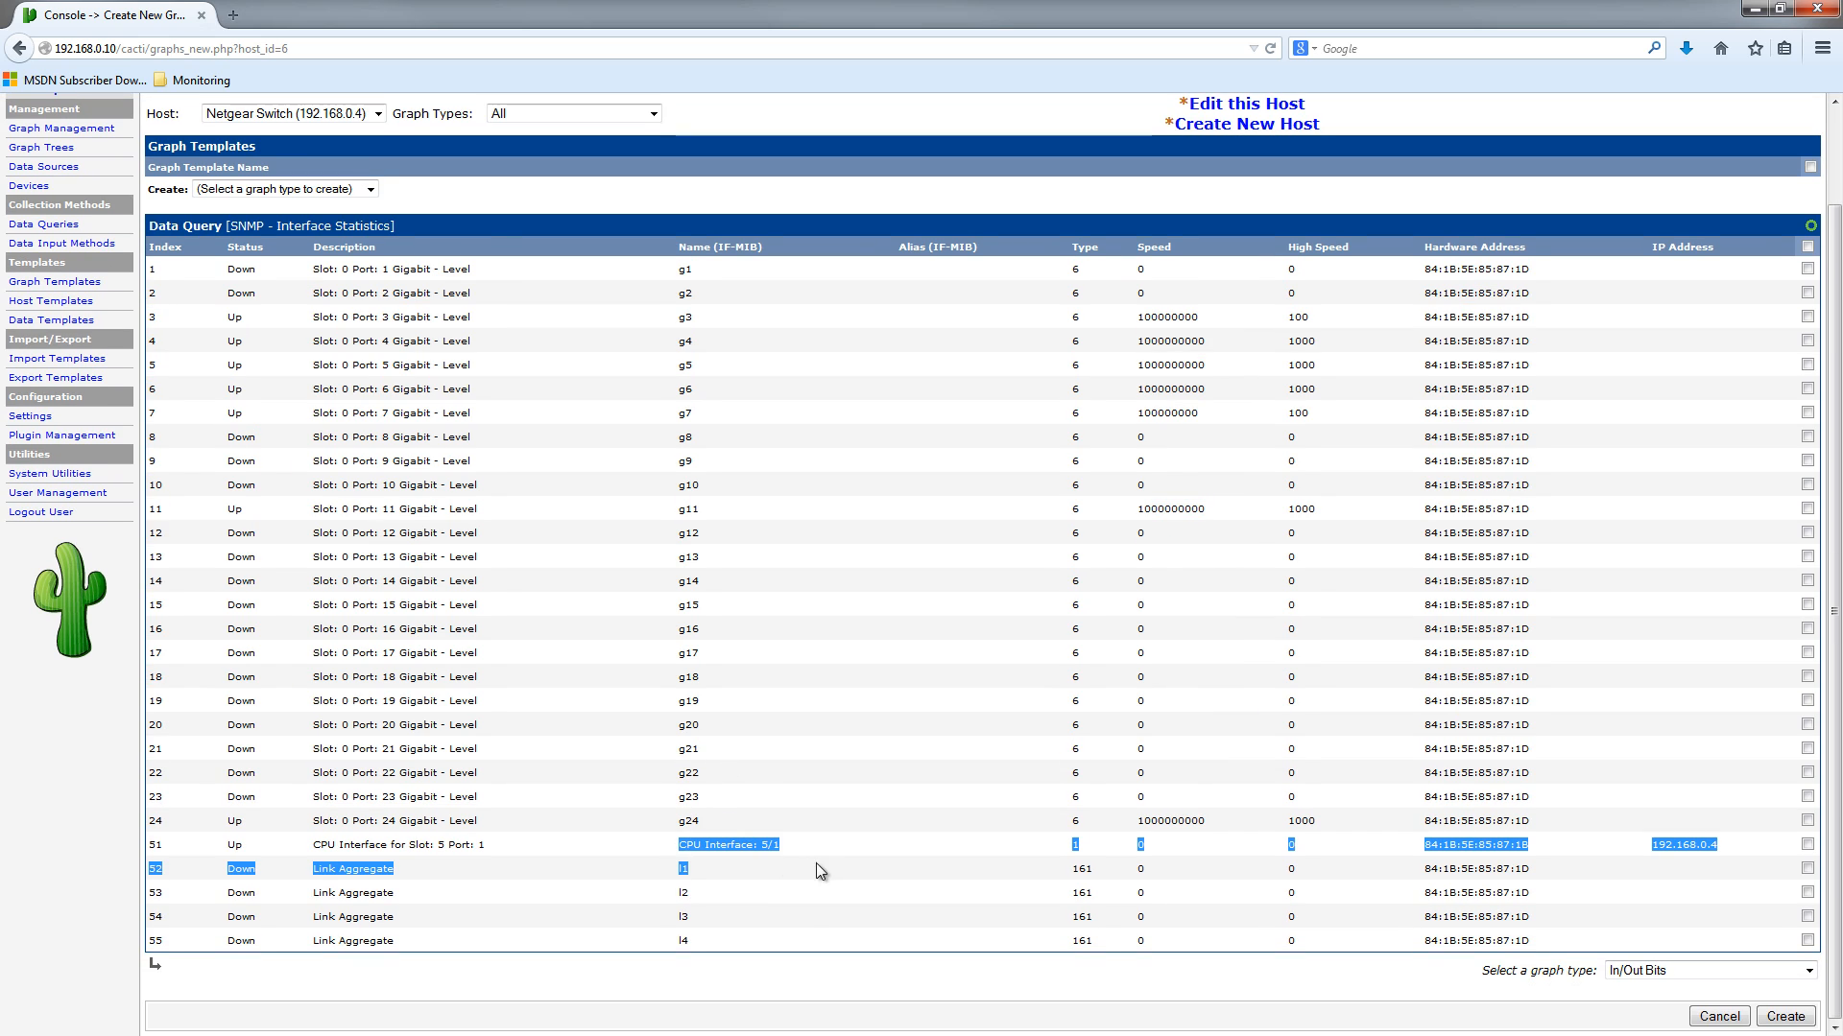
pyautogui.click(687, 893)
pyautogui.moveTo(328, 871); pyautogui.dragTo(442, 940)
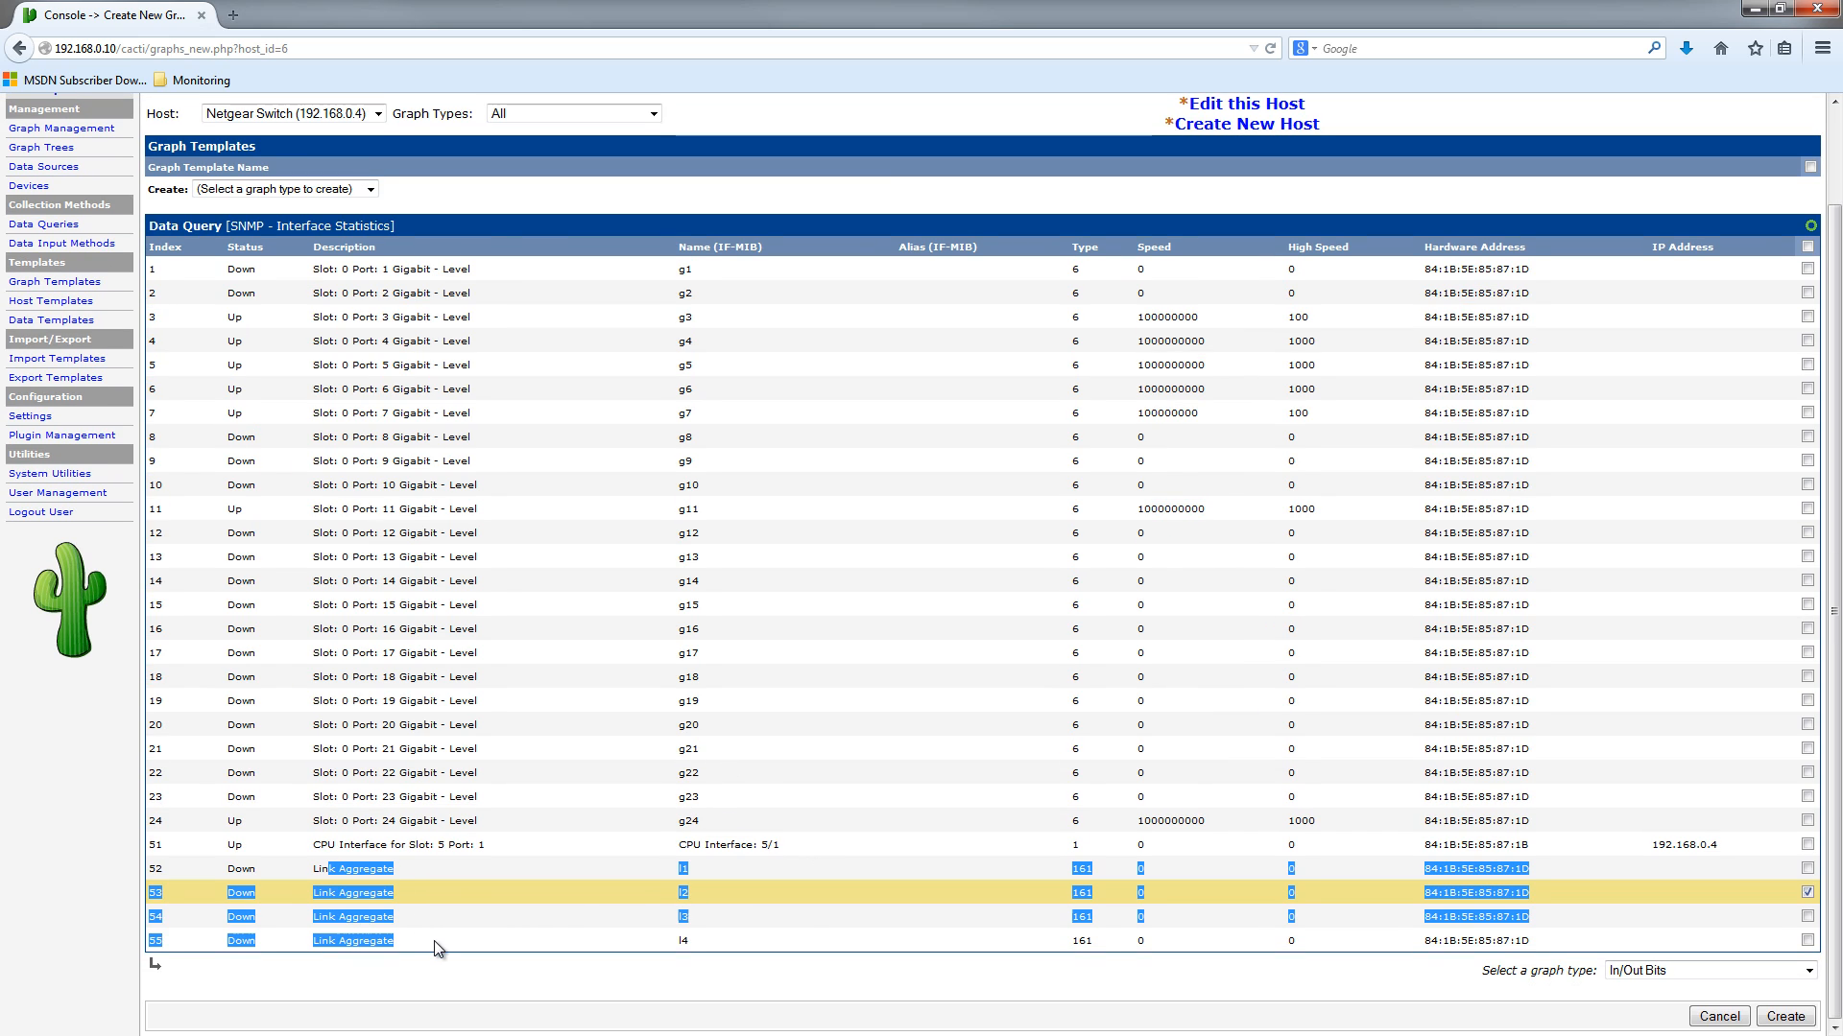
pyautogui.scroll(2, 874, 905)
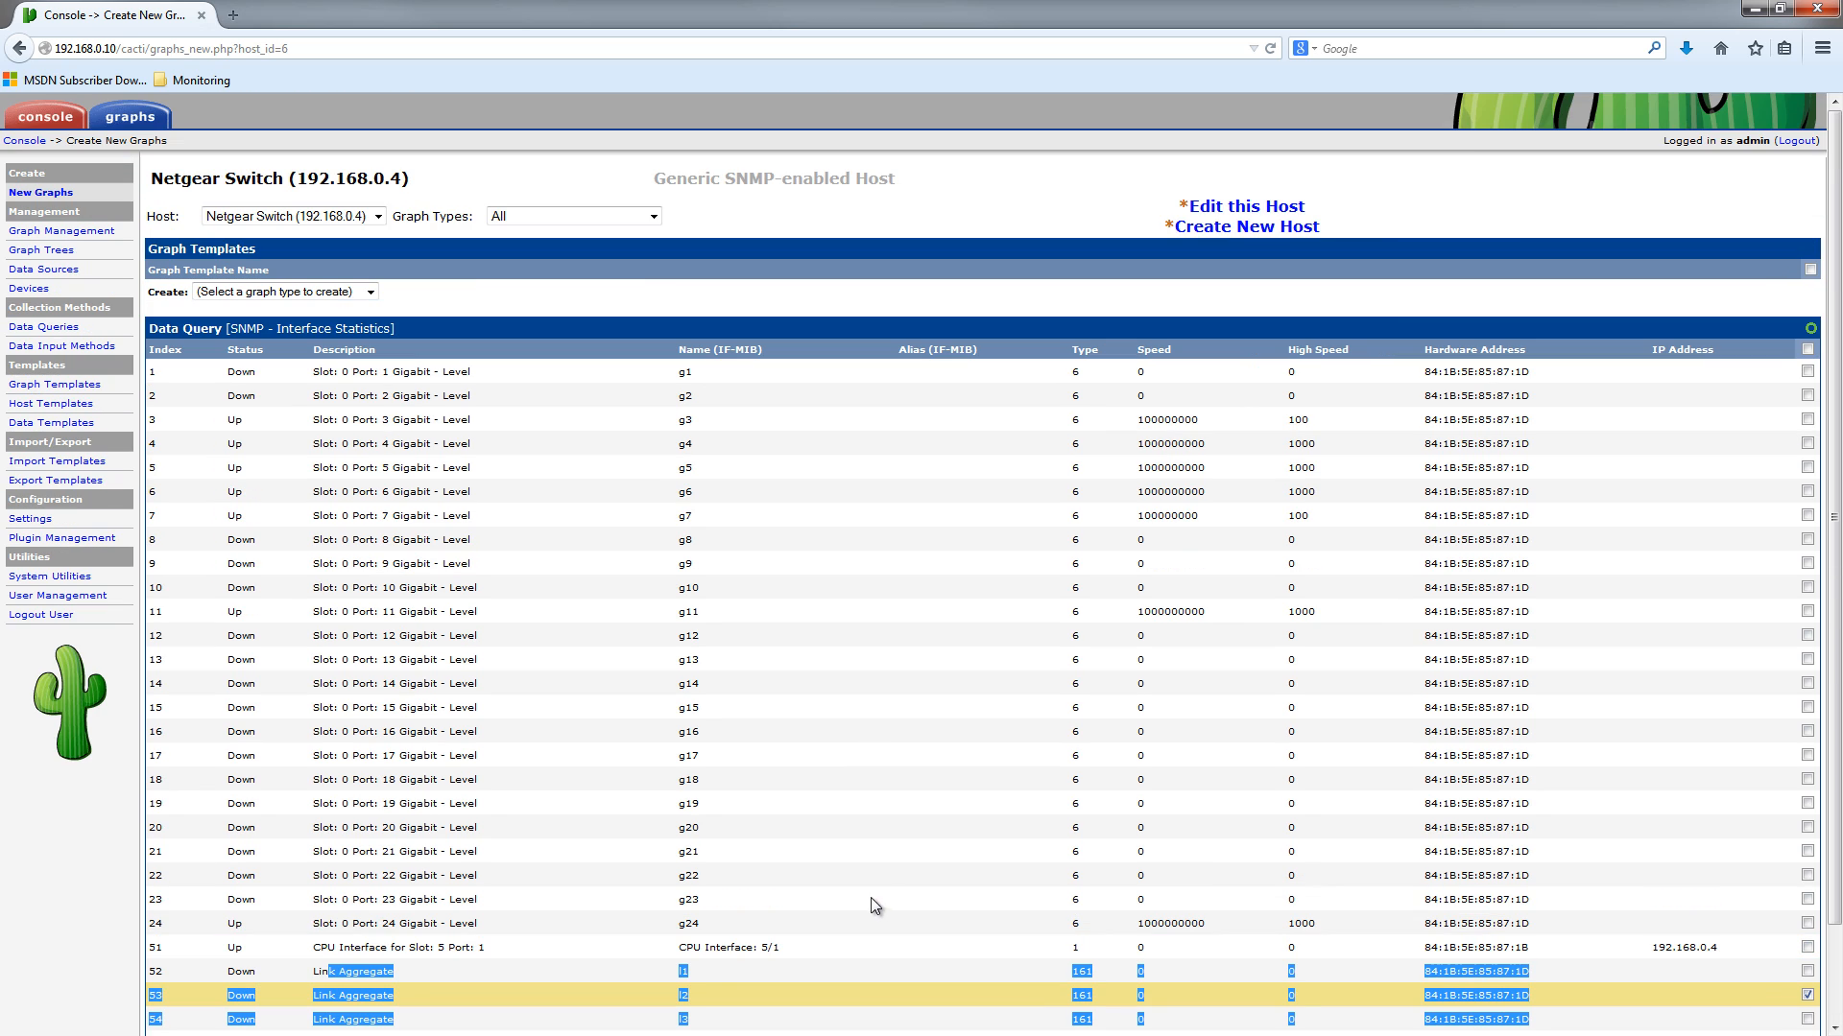
pyautogui.scroll(-2, 1392, 672)
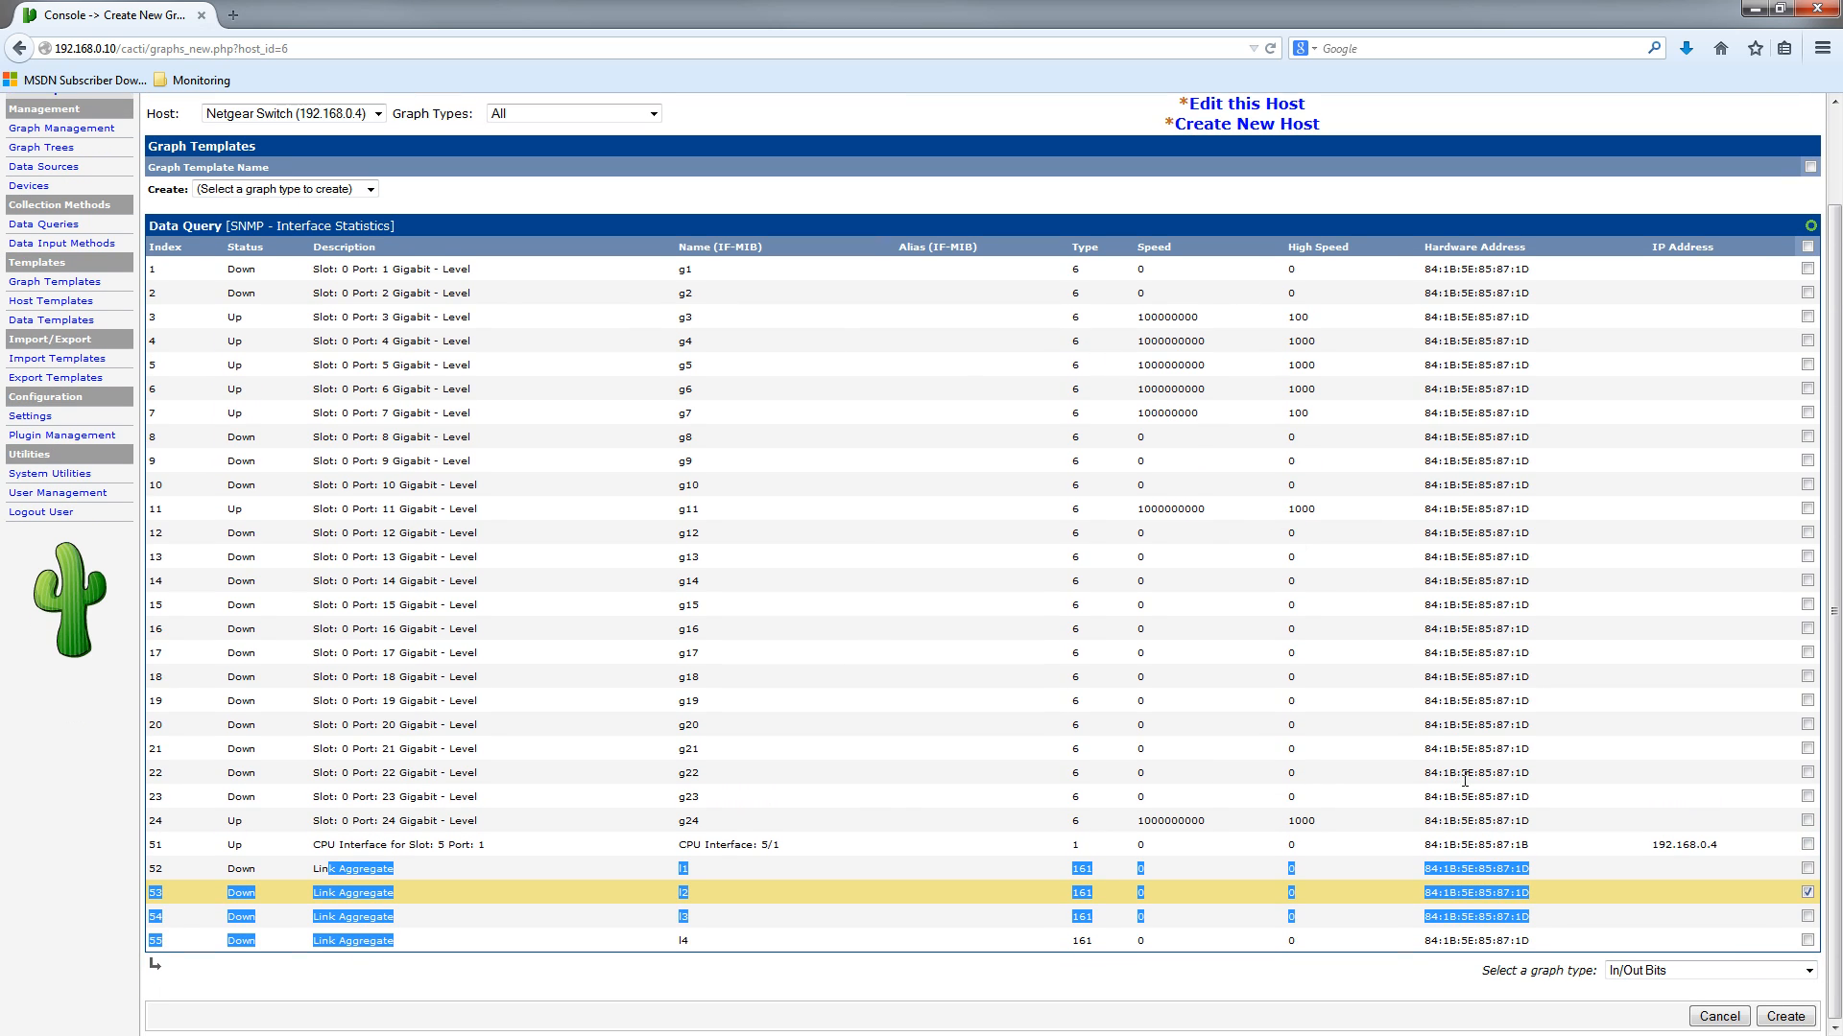
pyautogui.click(1808, 248)
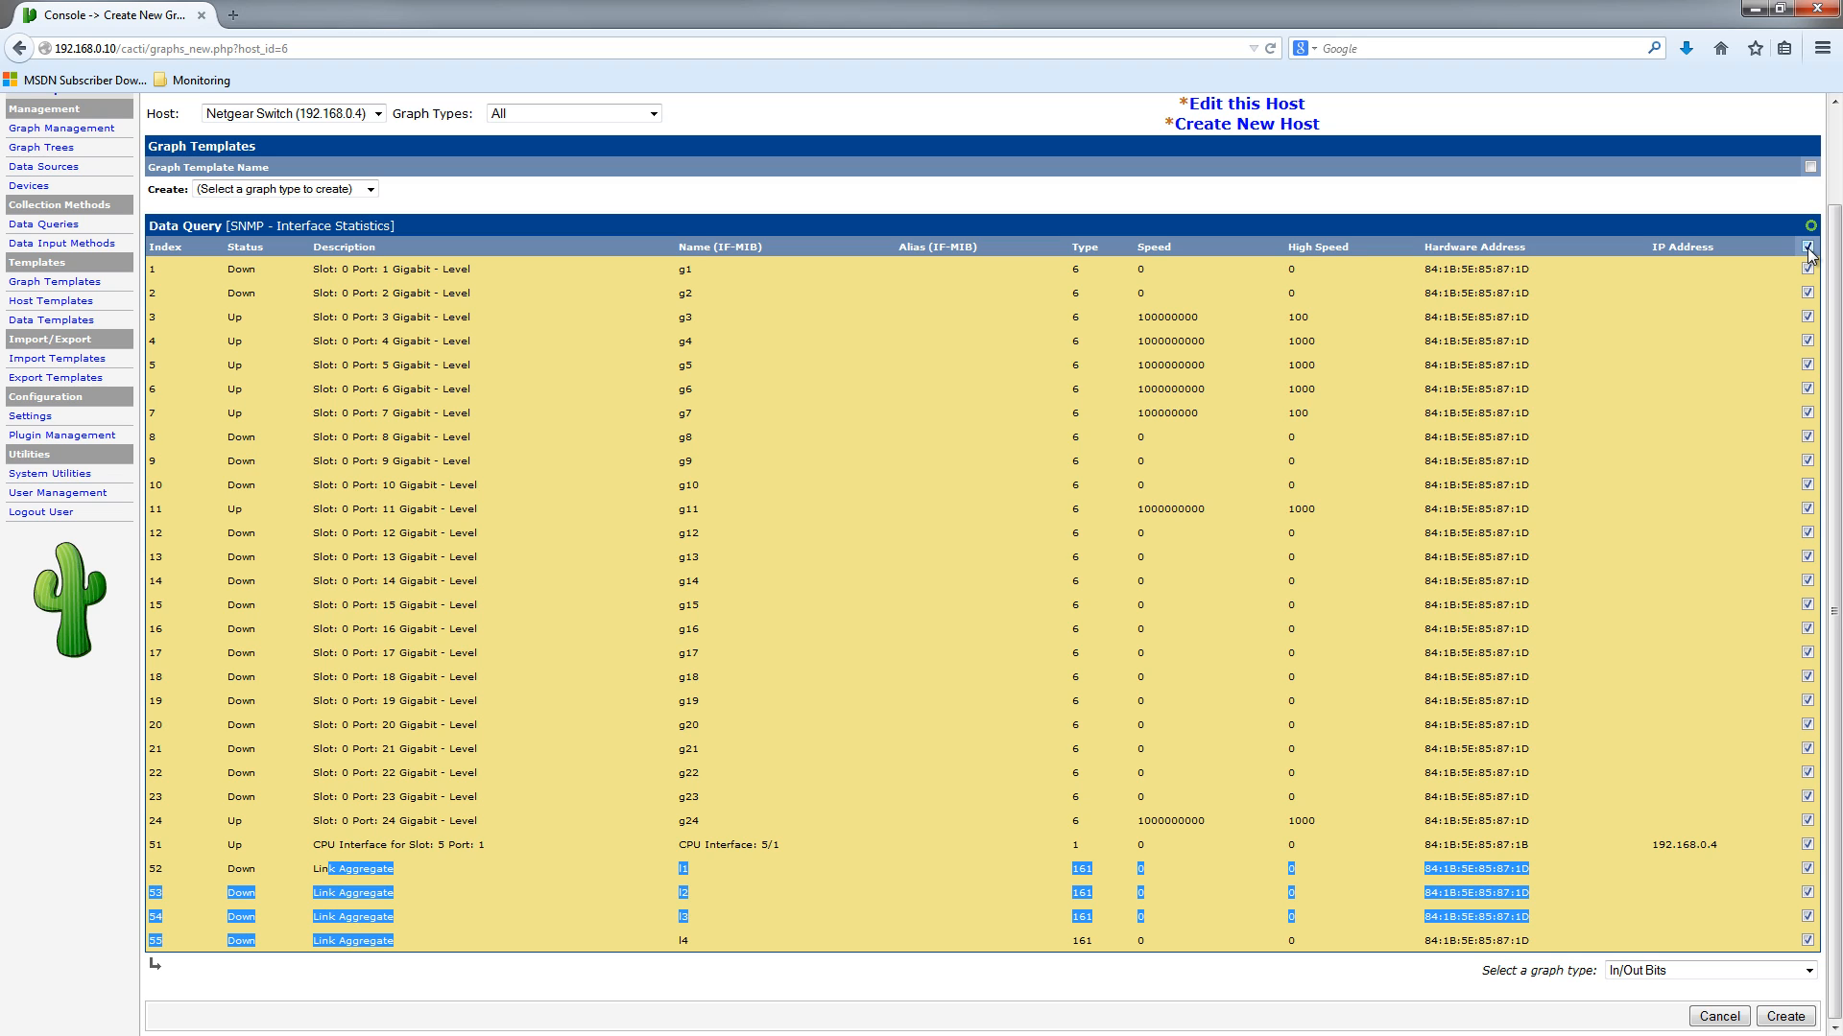
pyautogui.click(1785, 1017)
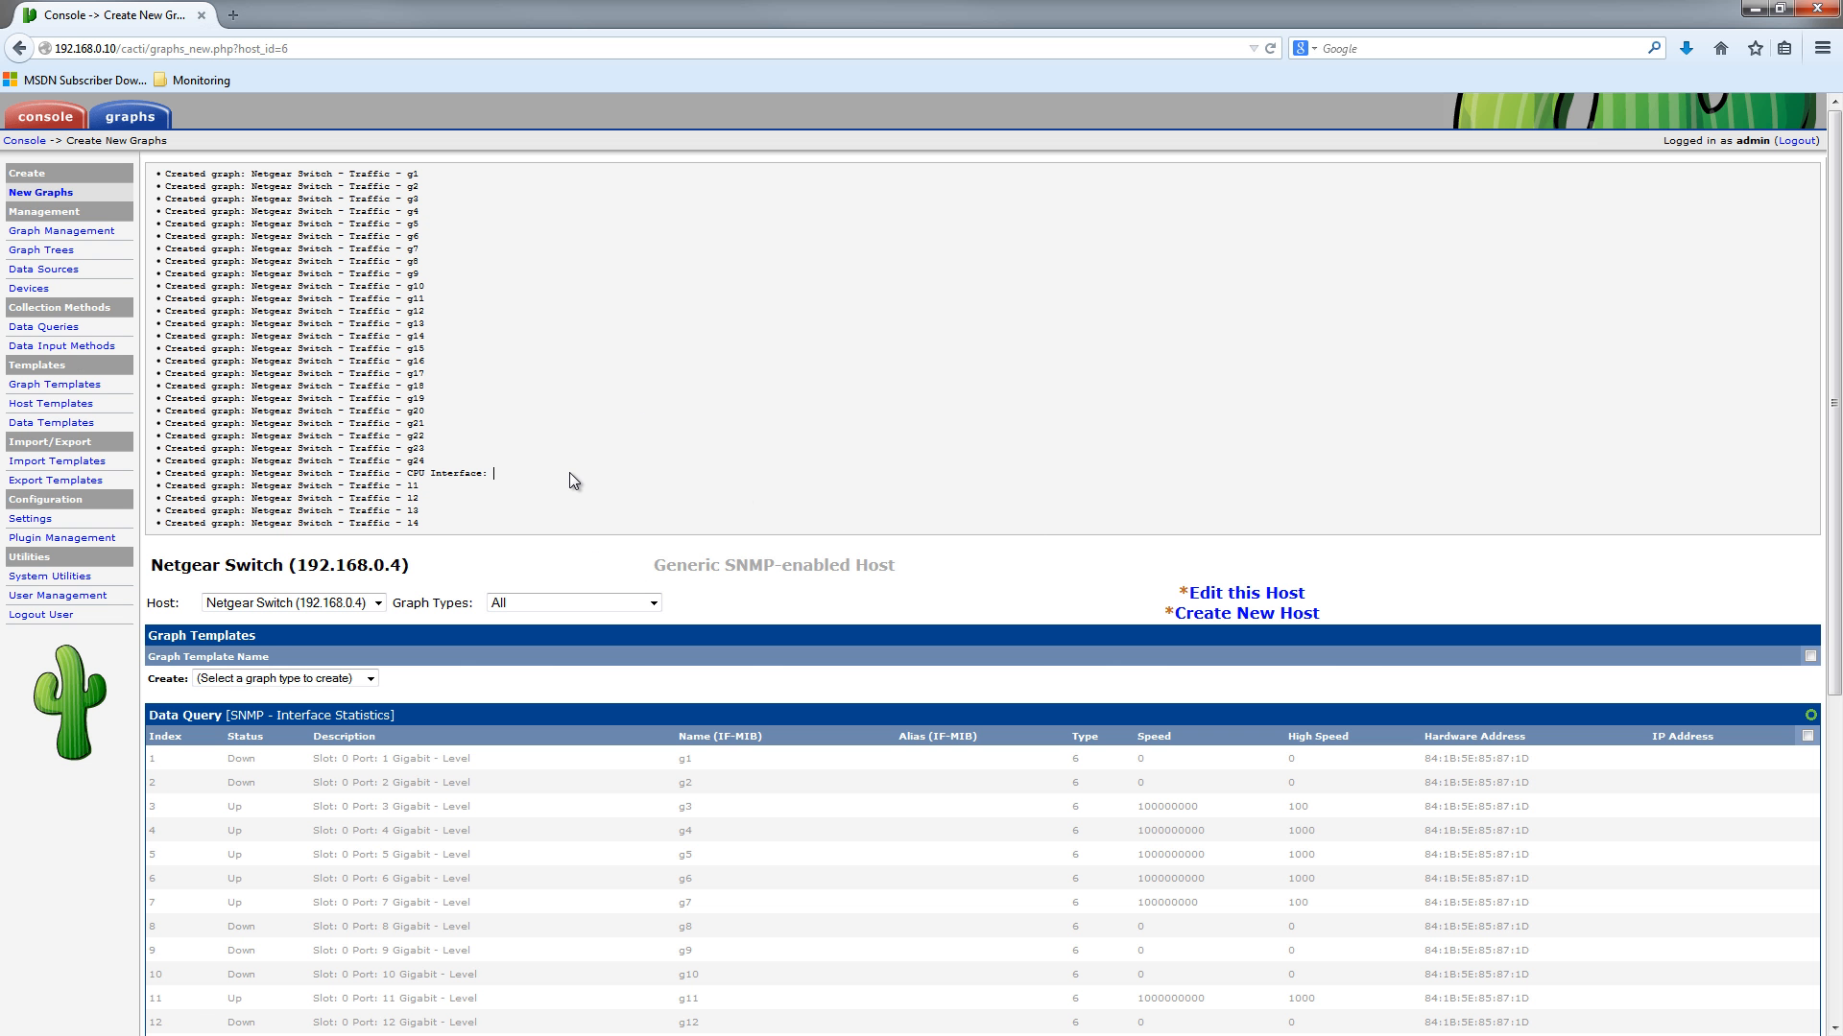
# Choose the Unix - Ping Latency graph template for the Netgear Switch, include it for creation and proceed to its legend options.
pyautogui.click(371, 679)
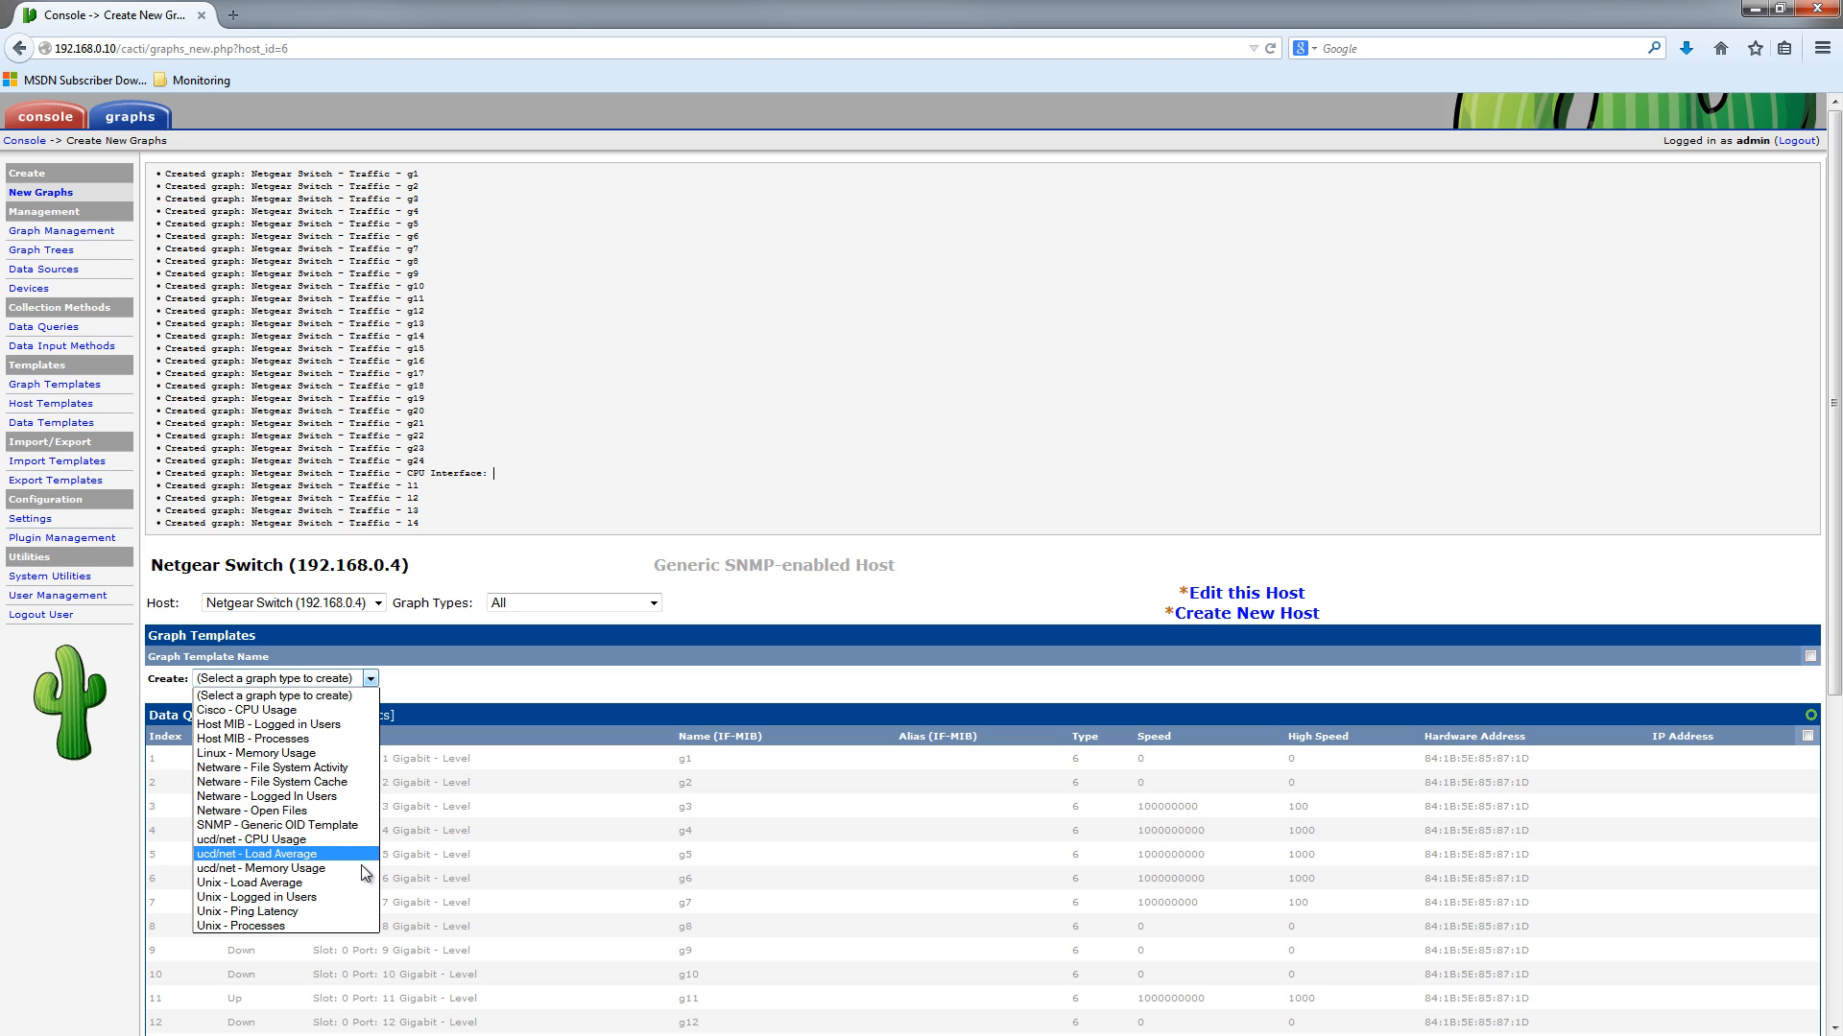
pyautogui.click(346, 916)
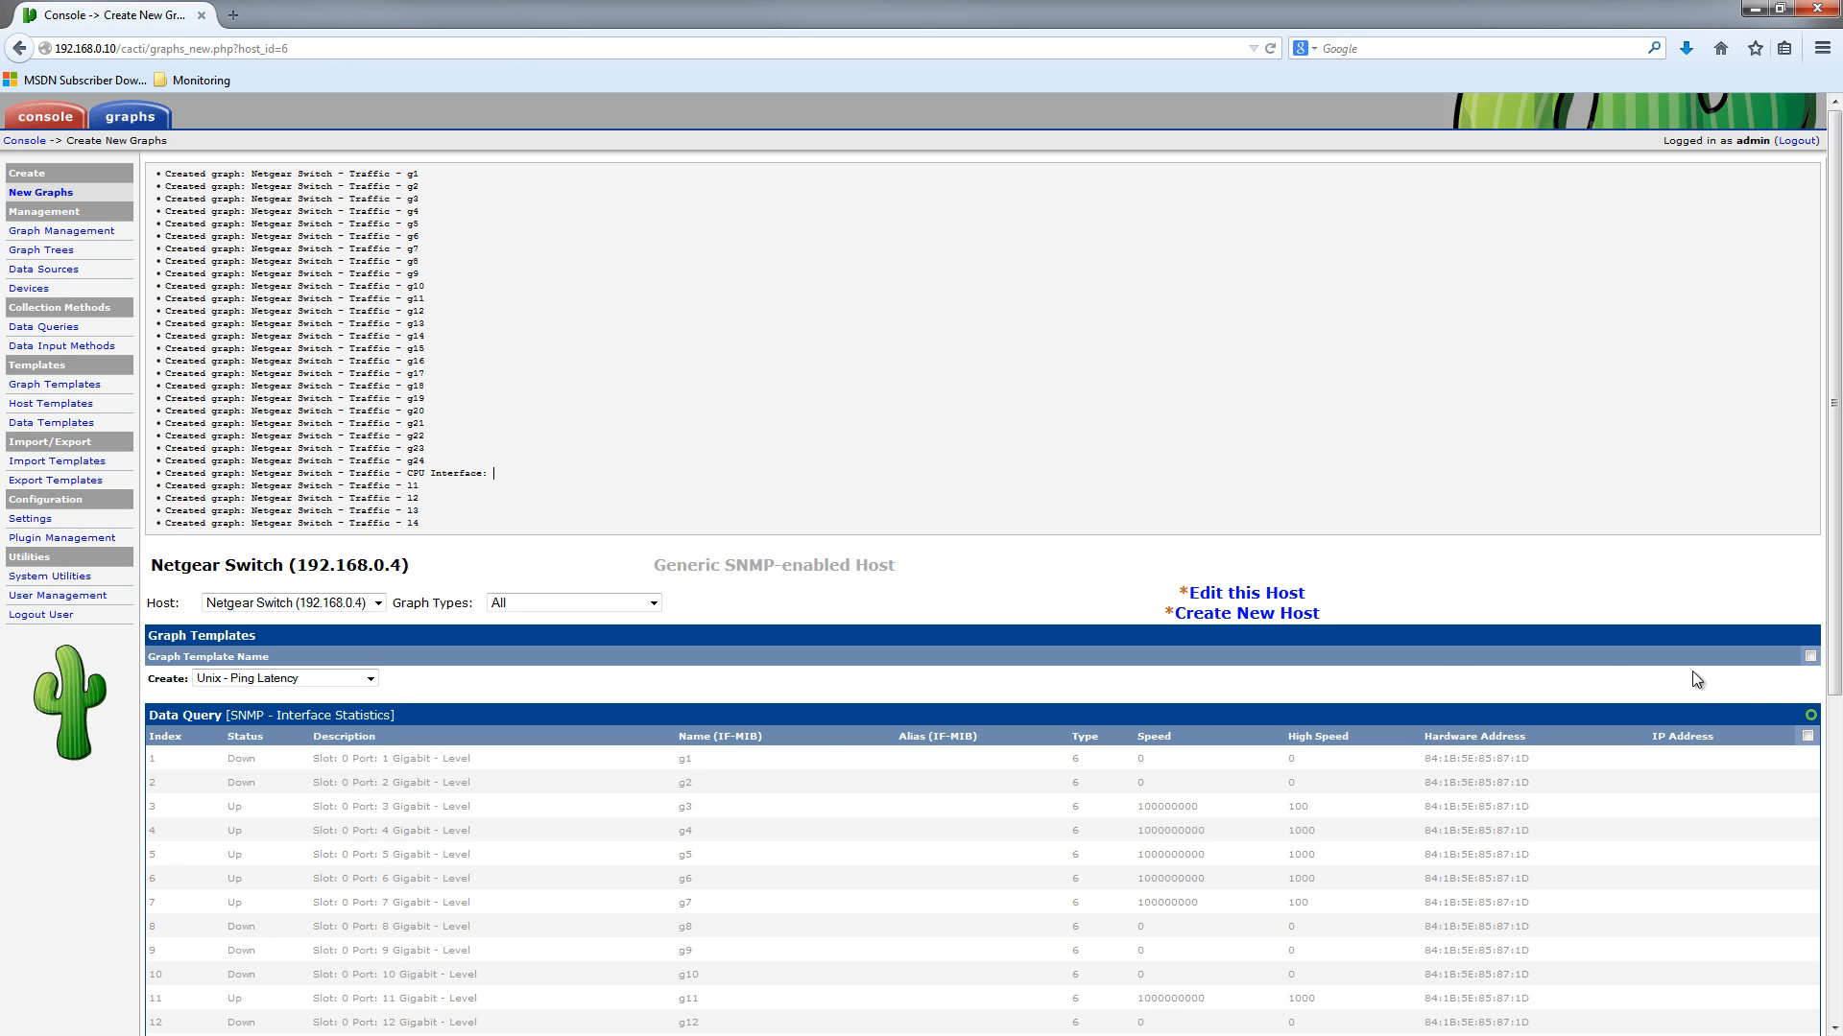
pyautogui.click(1811, 657)
pyautogui.scroll(-5, 671, 677)
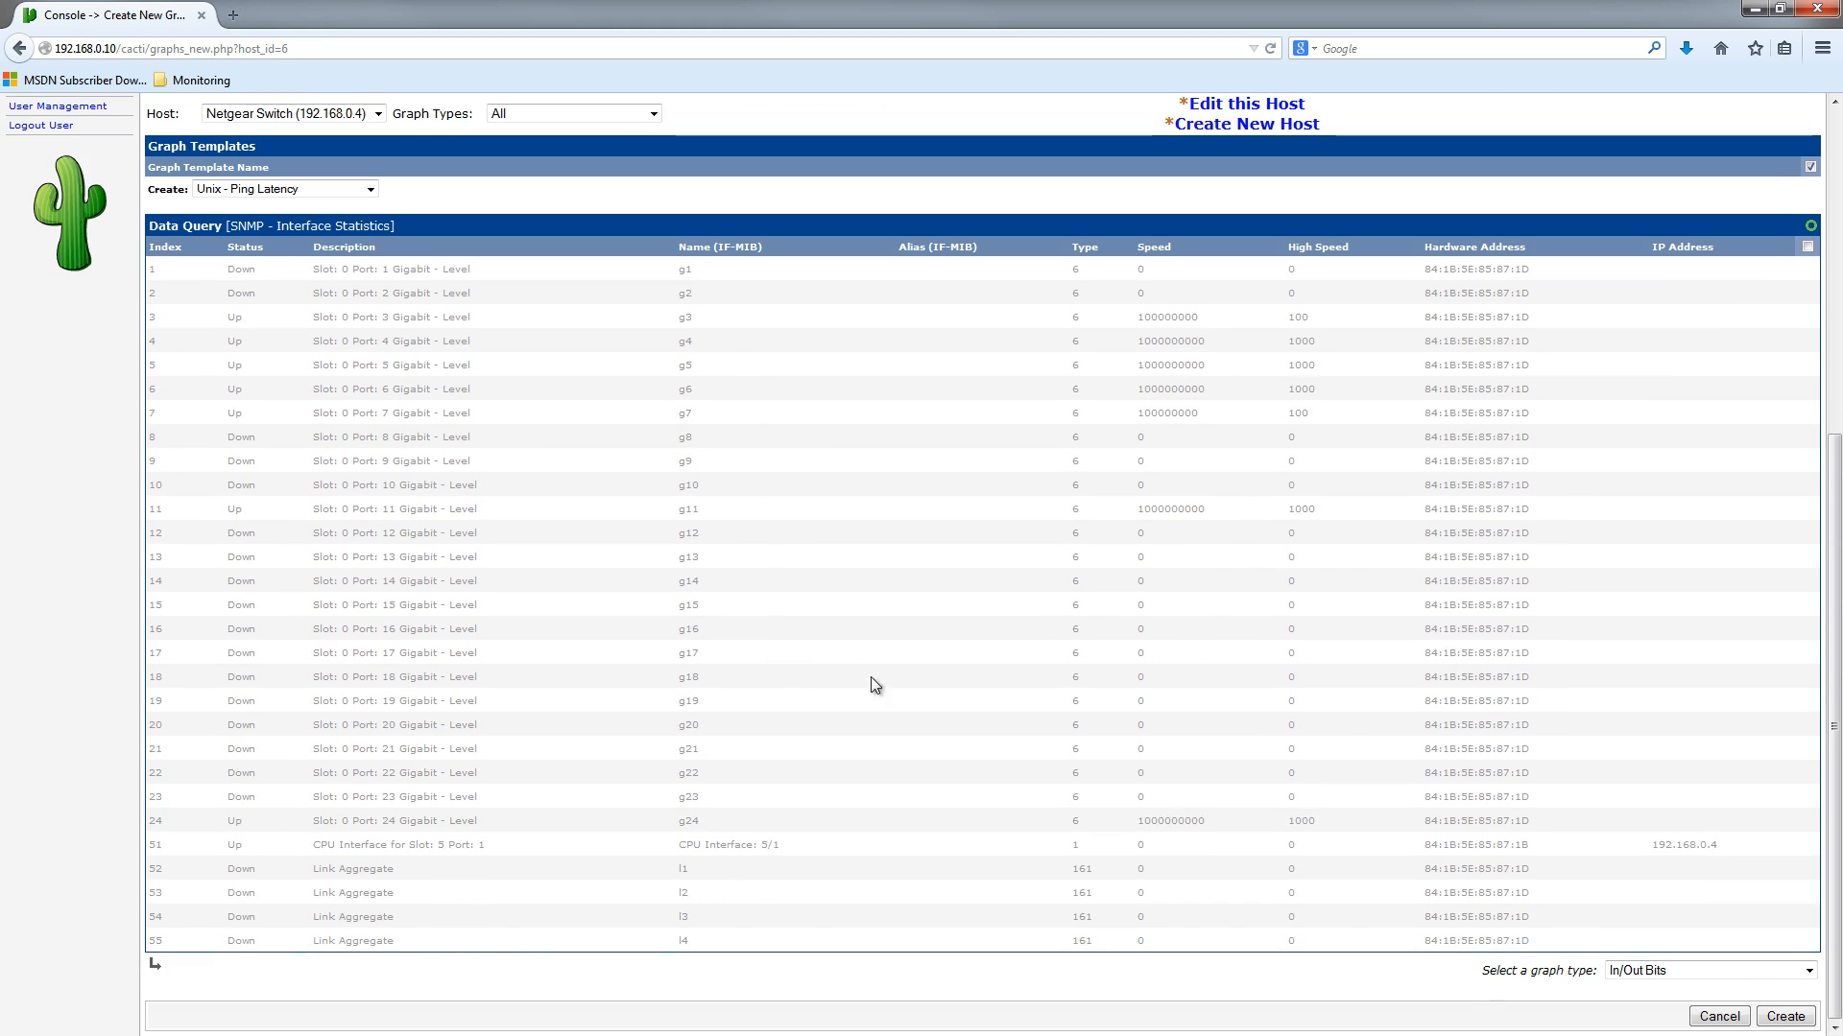
pyautogui.click(1766, 1019)
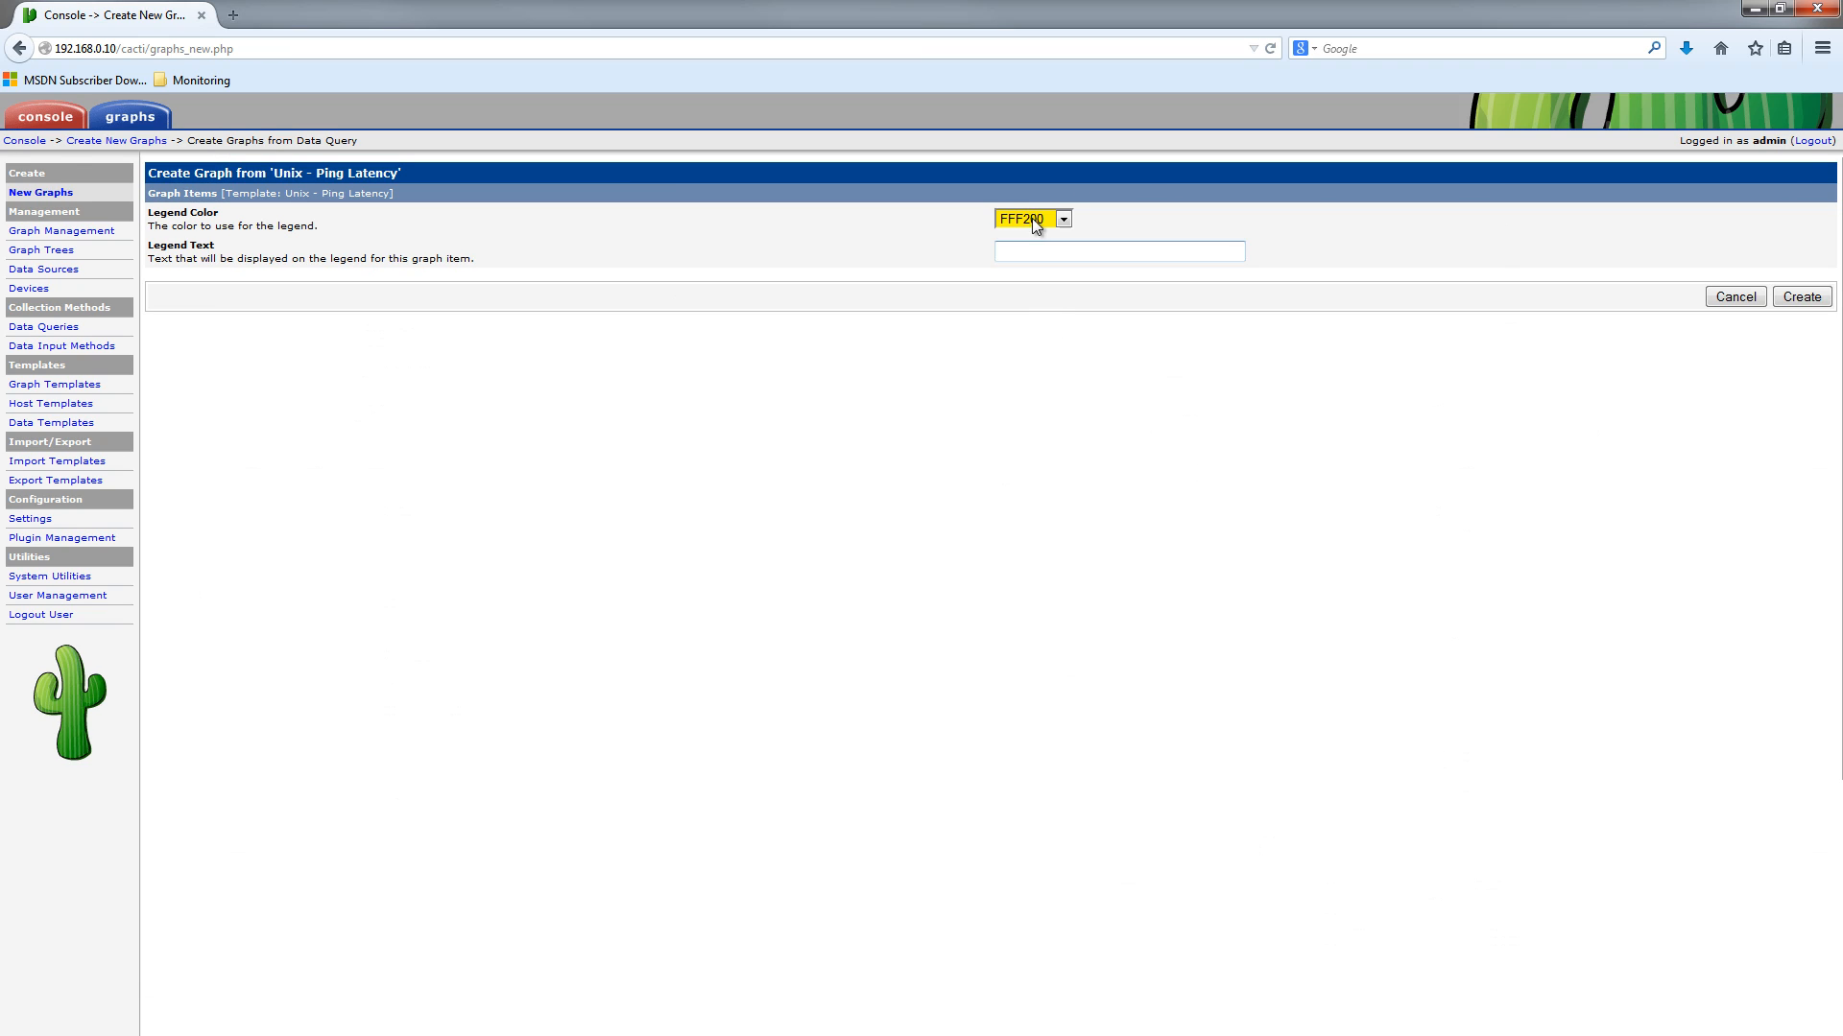
# Create the ping latency graph with legend color FFF200 and legend text Ping Latency.
pyautogui.click(1055, 216)
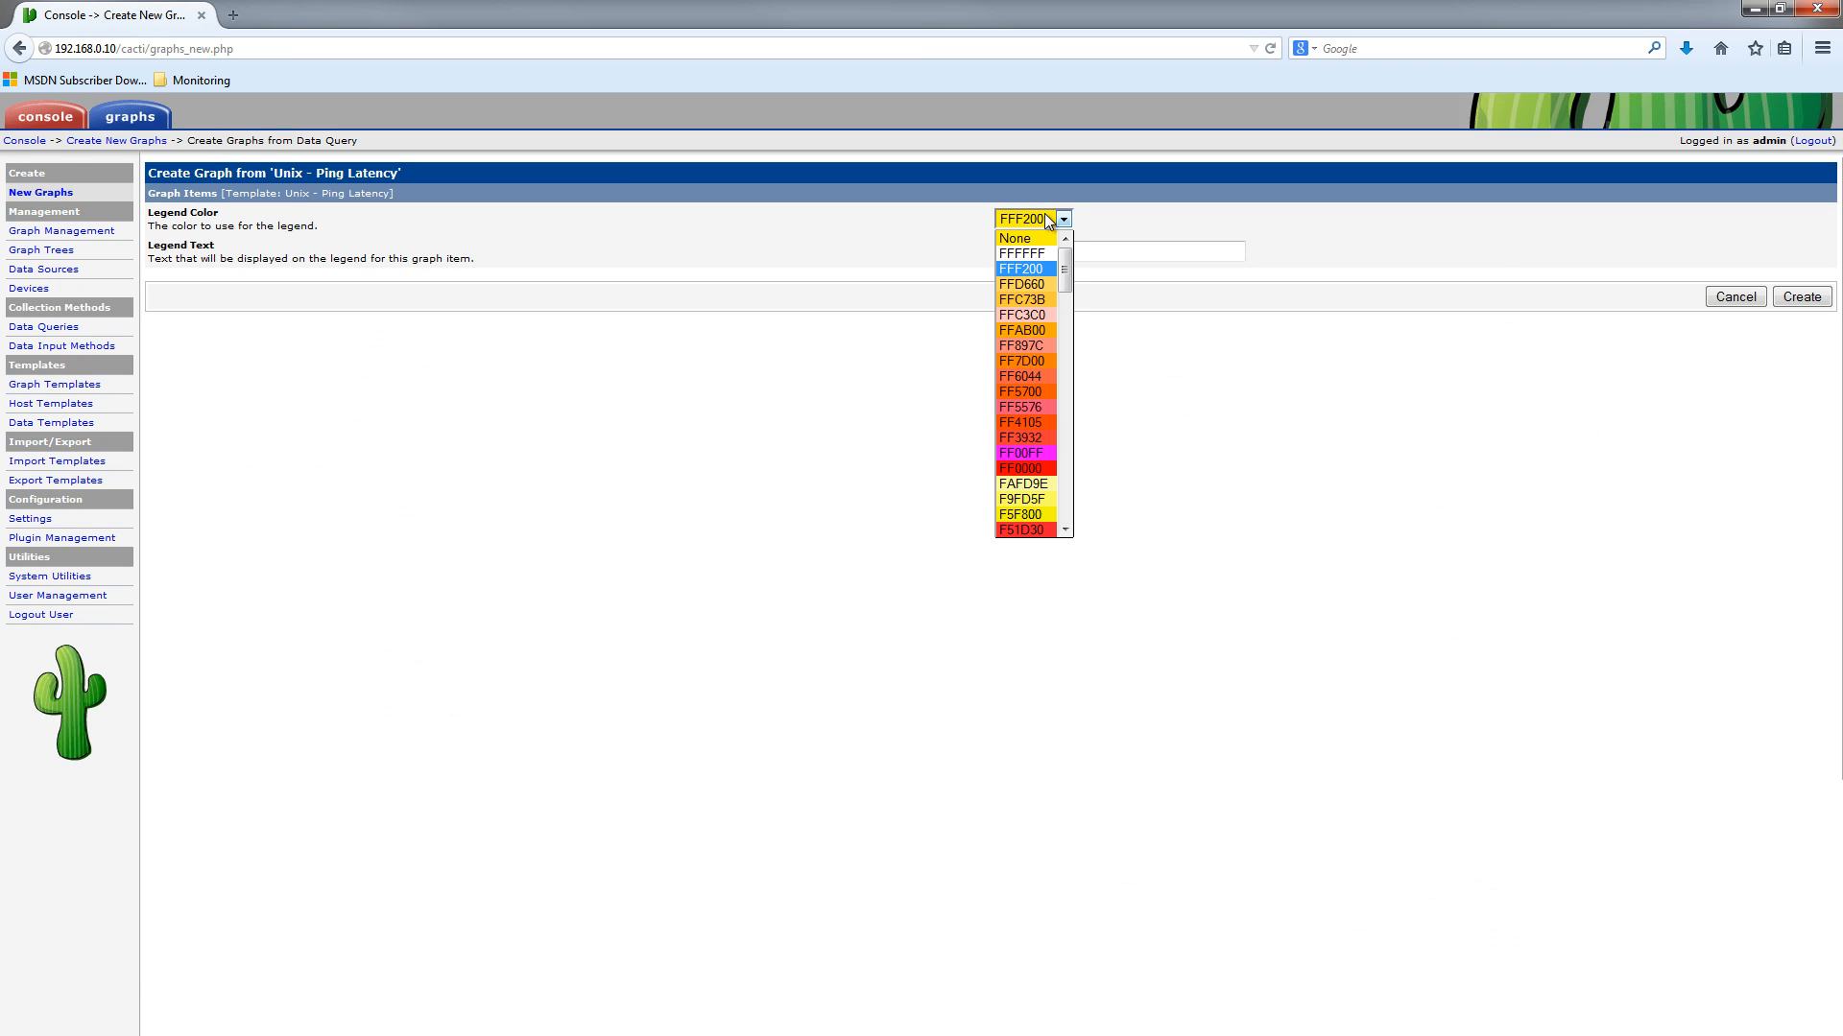
pyautogui.click(1054, 271)
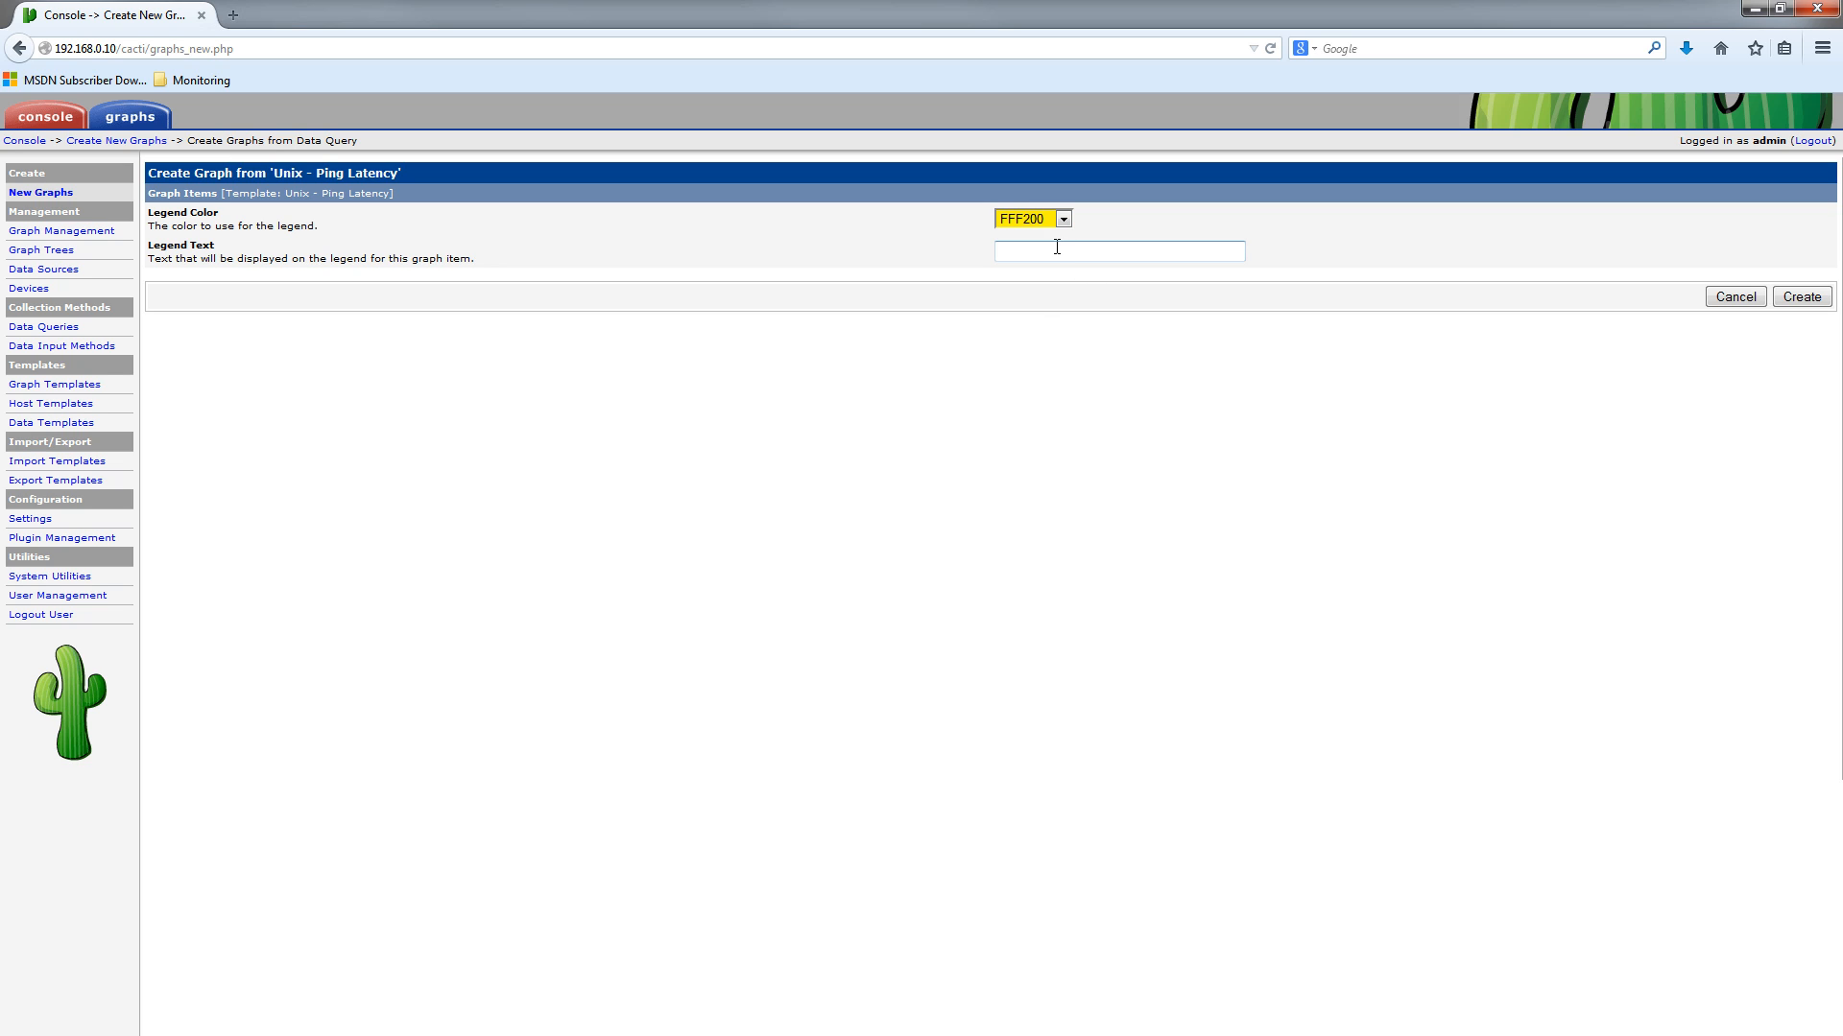
pyautogui.click(1054, 249)
pyautogui.write('Ping')
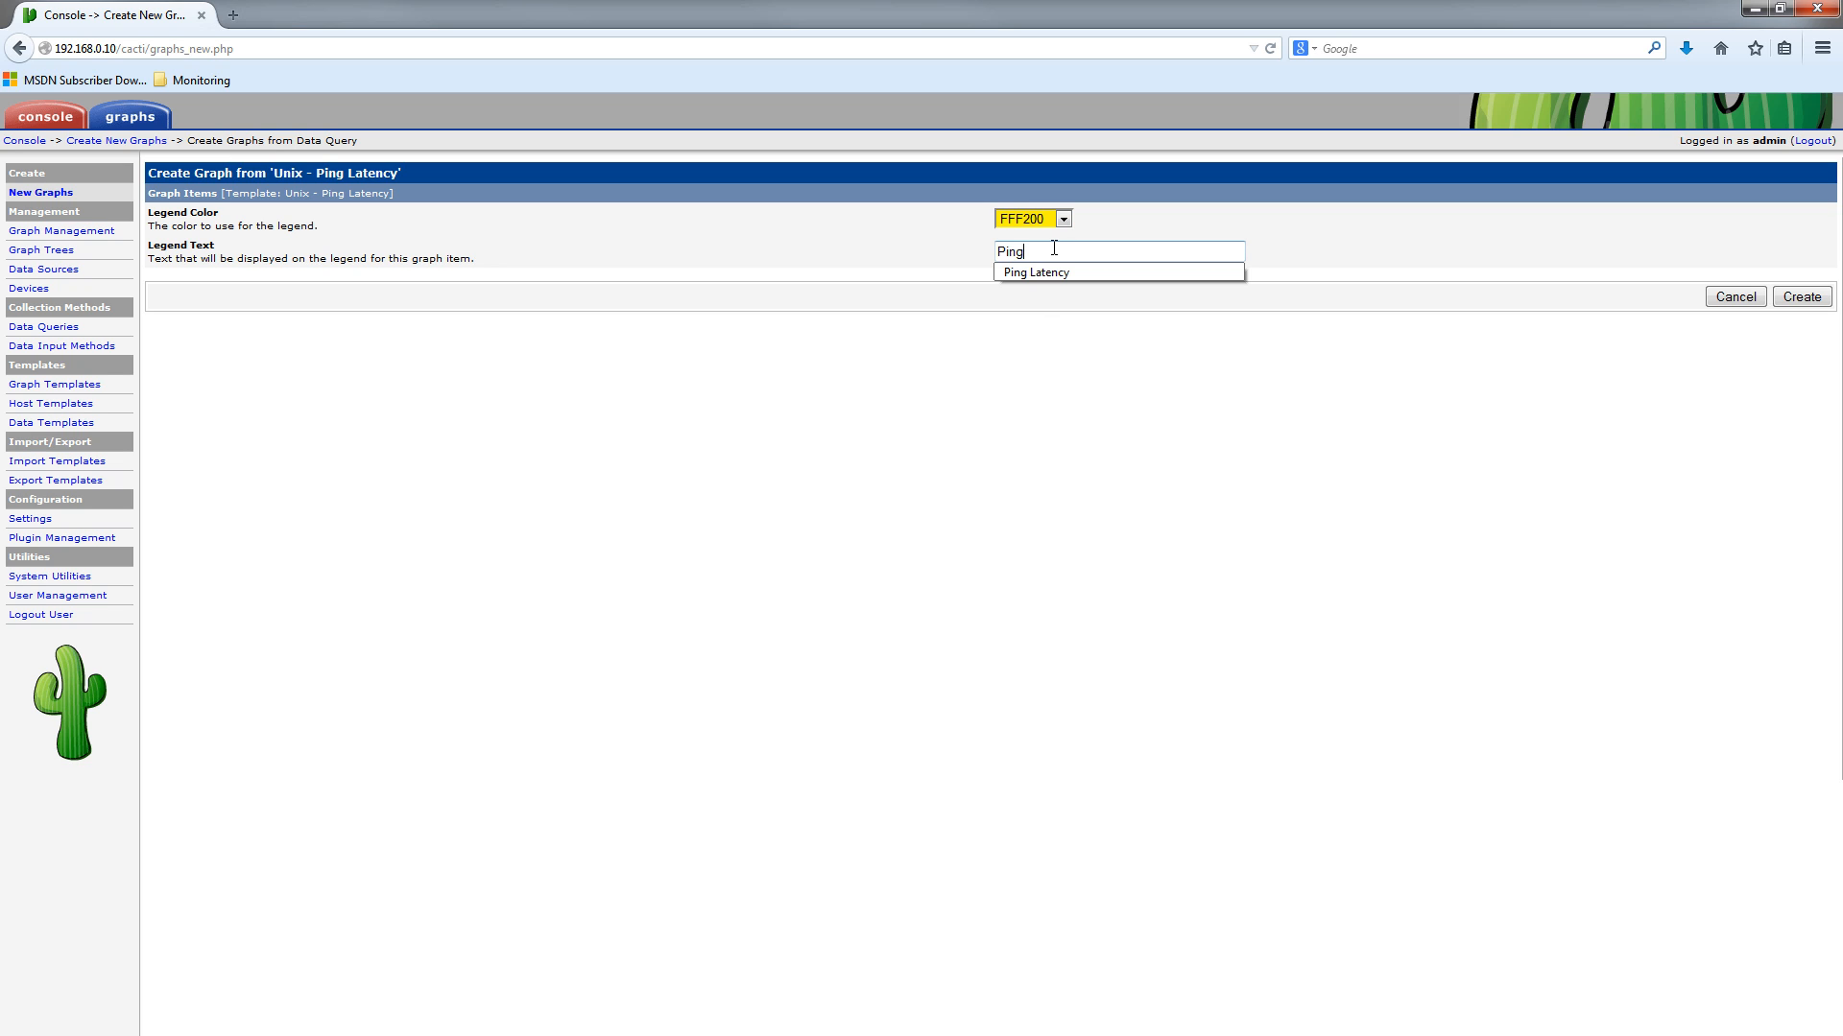
pyautogui.click(1021, 273)
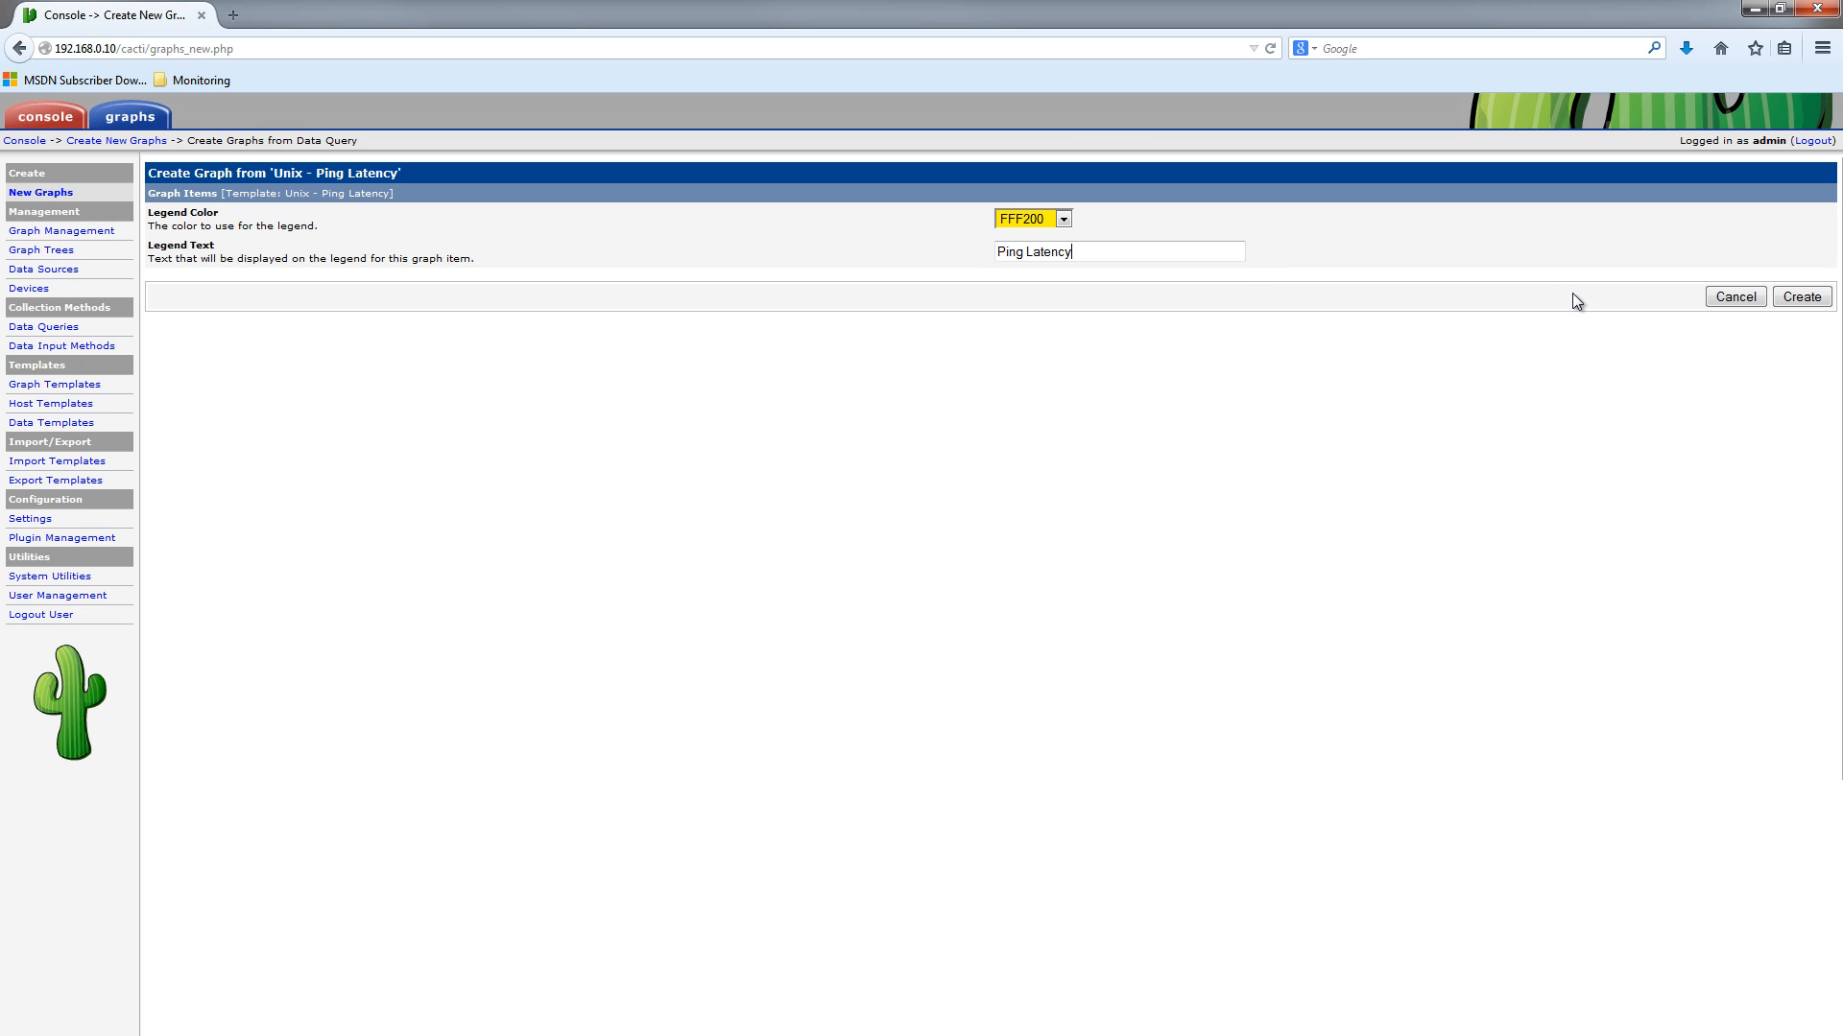
pyautogui.click(1801, 298)
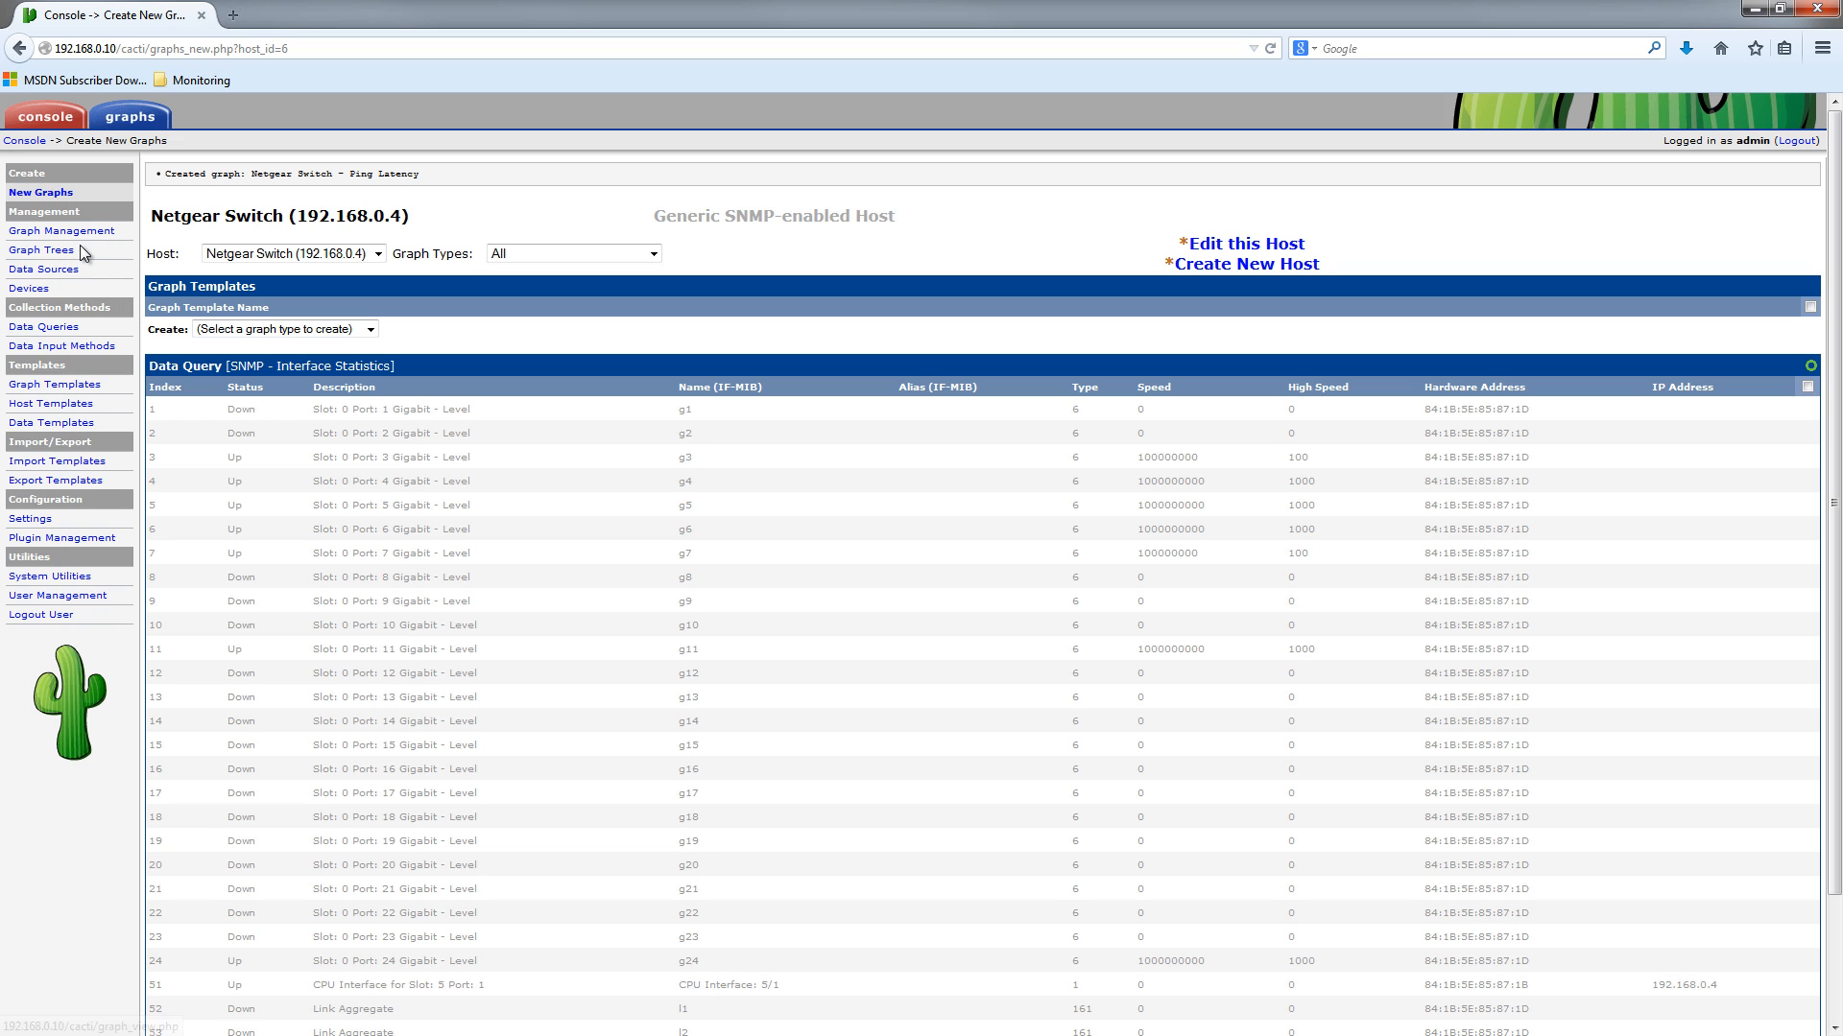
# Check the Netgear Switch's graph and data source counts and status in the device list.
pyautogui.click(34, 290)
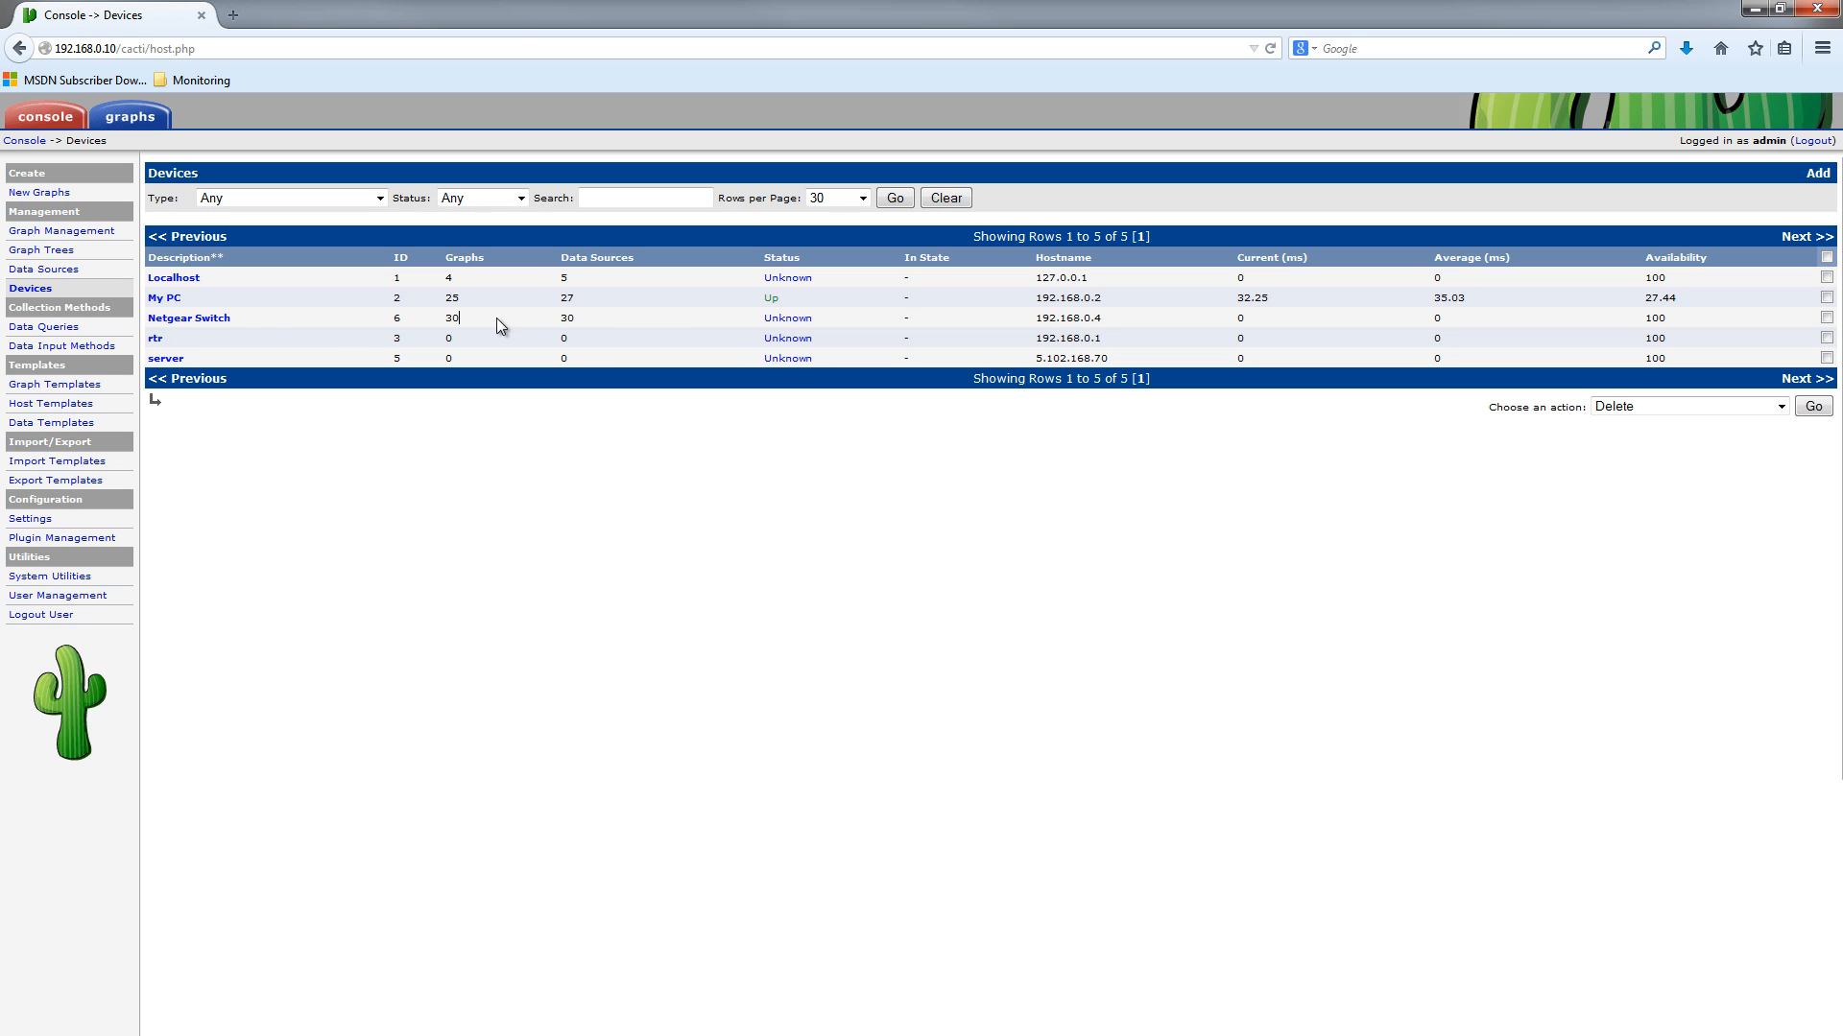
pyautogui.moveTo(497, 319); pyautogui.dragTo(1247, 318)
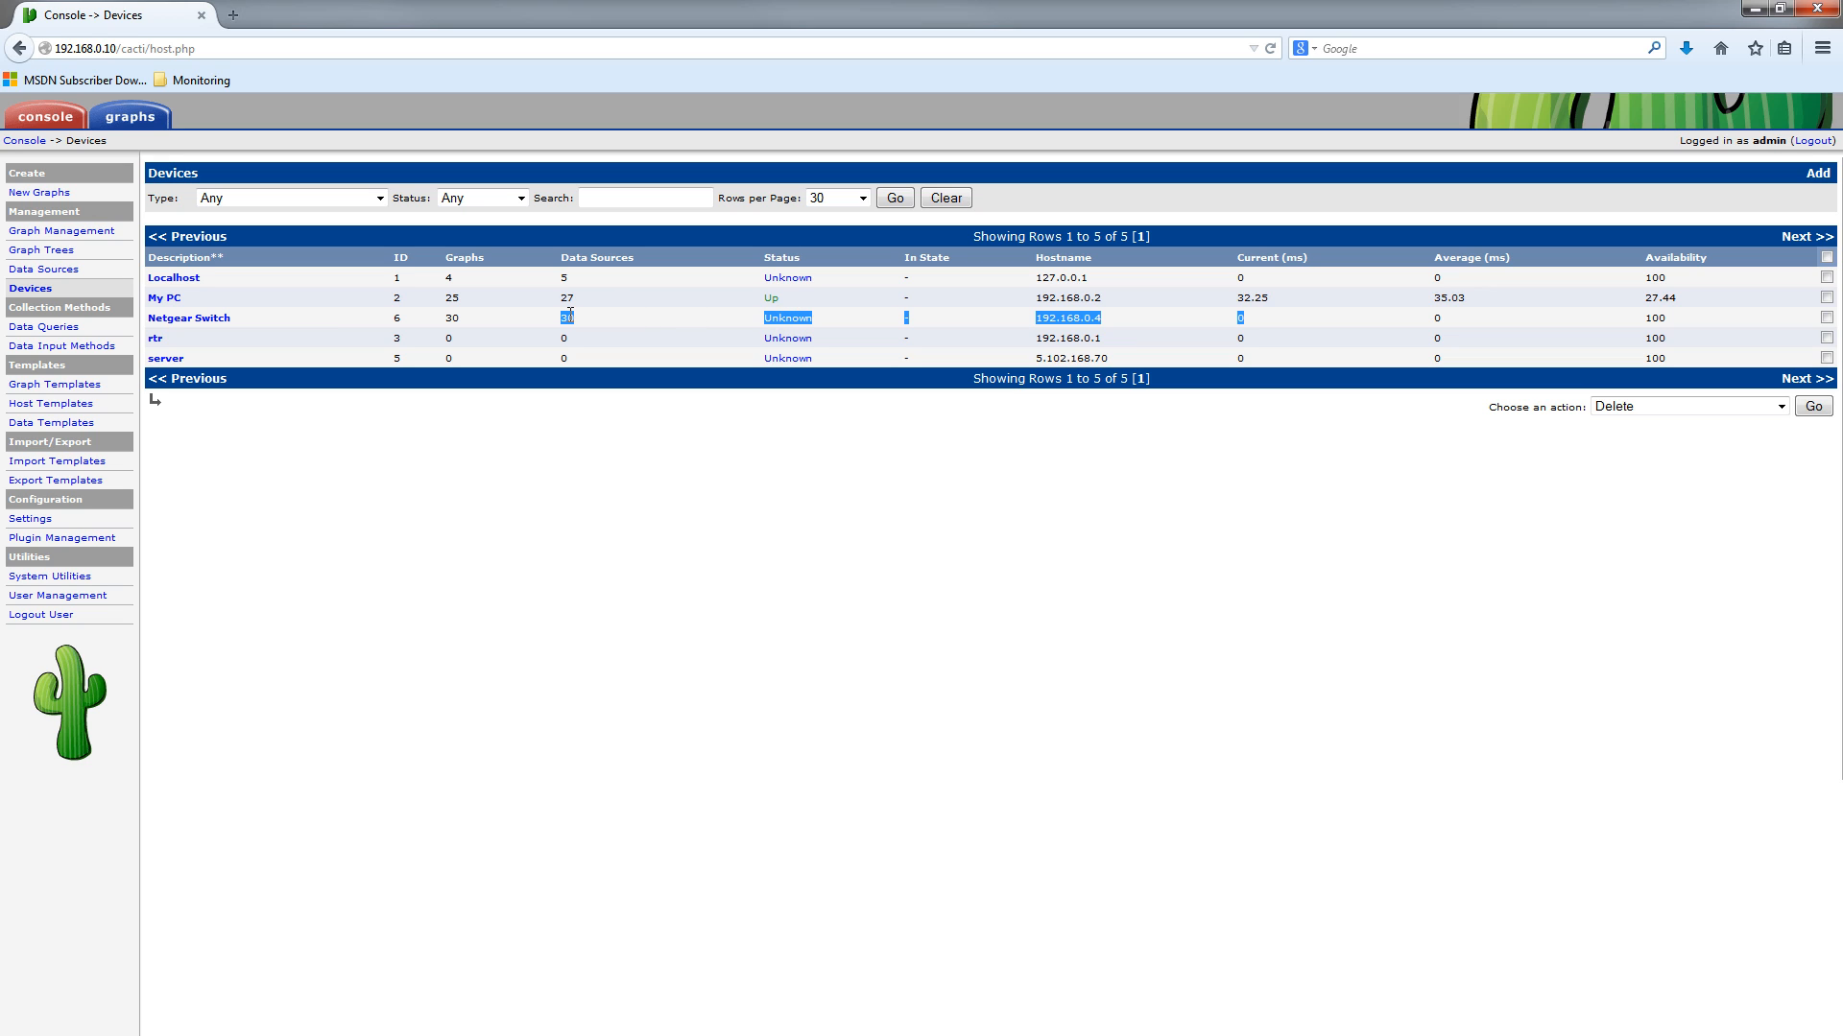
# Start a new tree item under the Switches heading of the Network graph tree, with the item type Host.
pyautogui.click(55, 255)
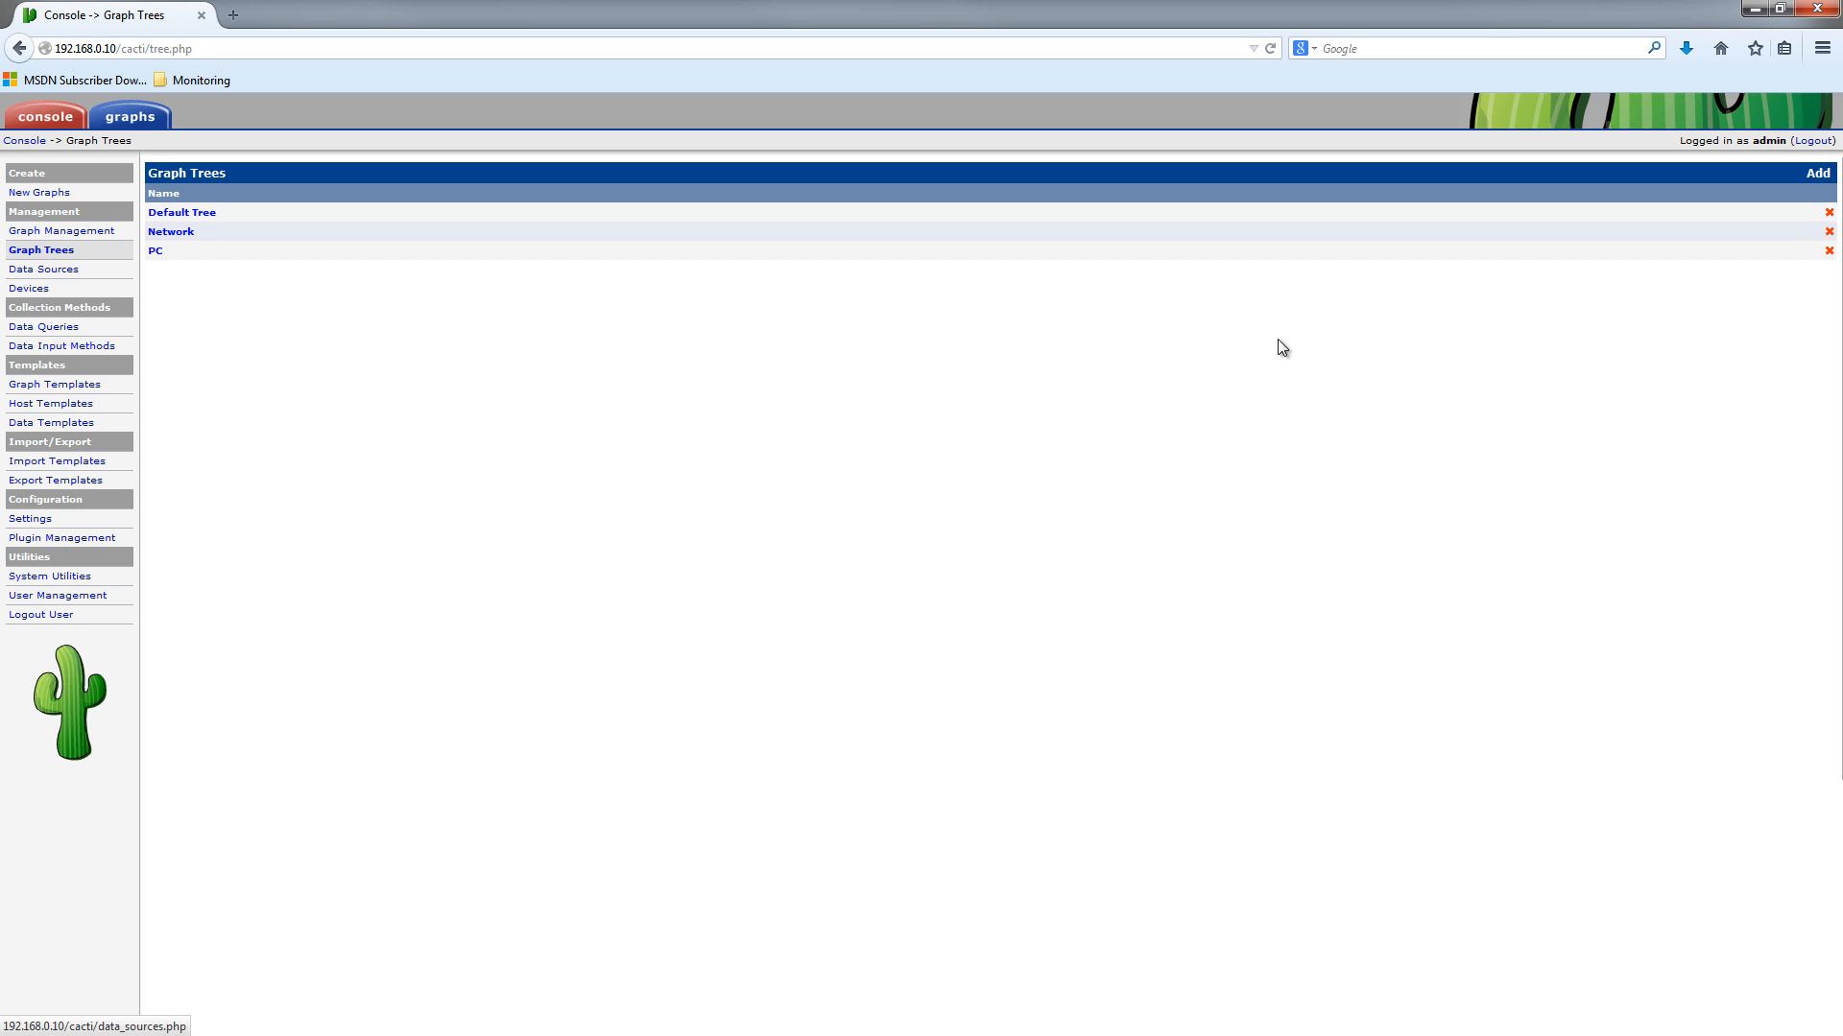
pyautogui.click(186, 236)
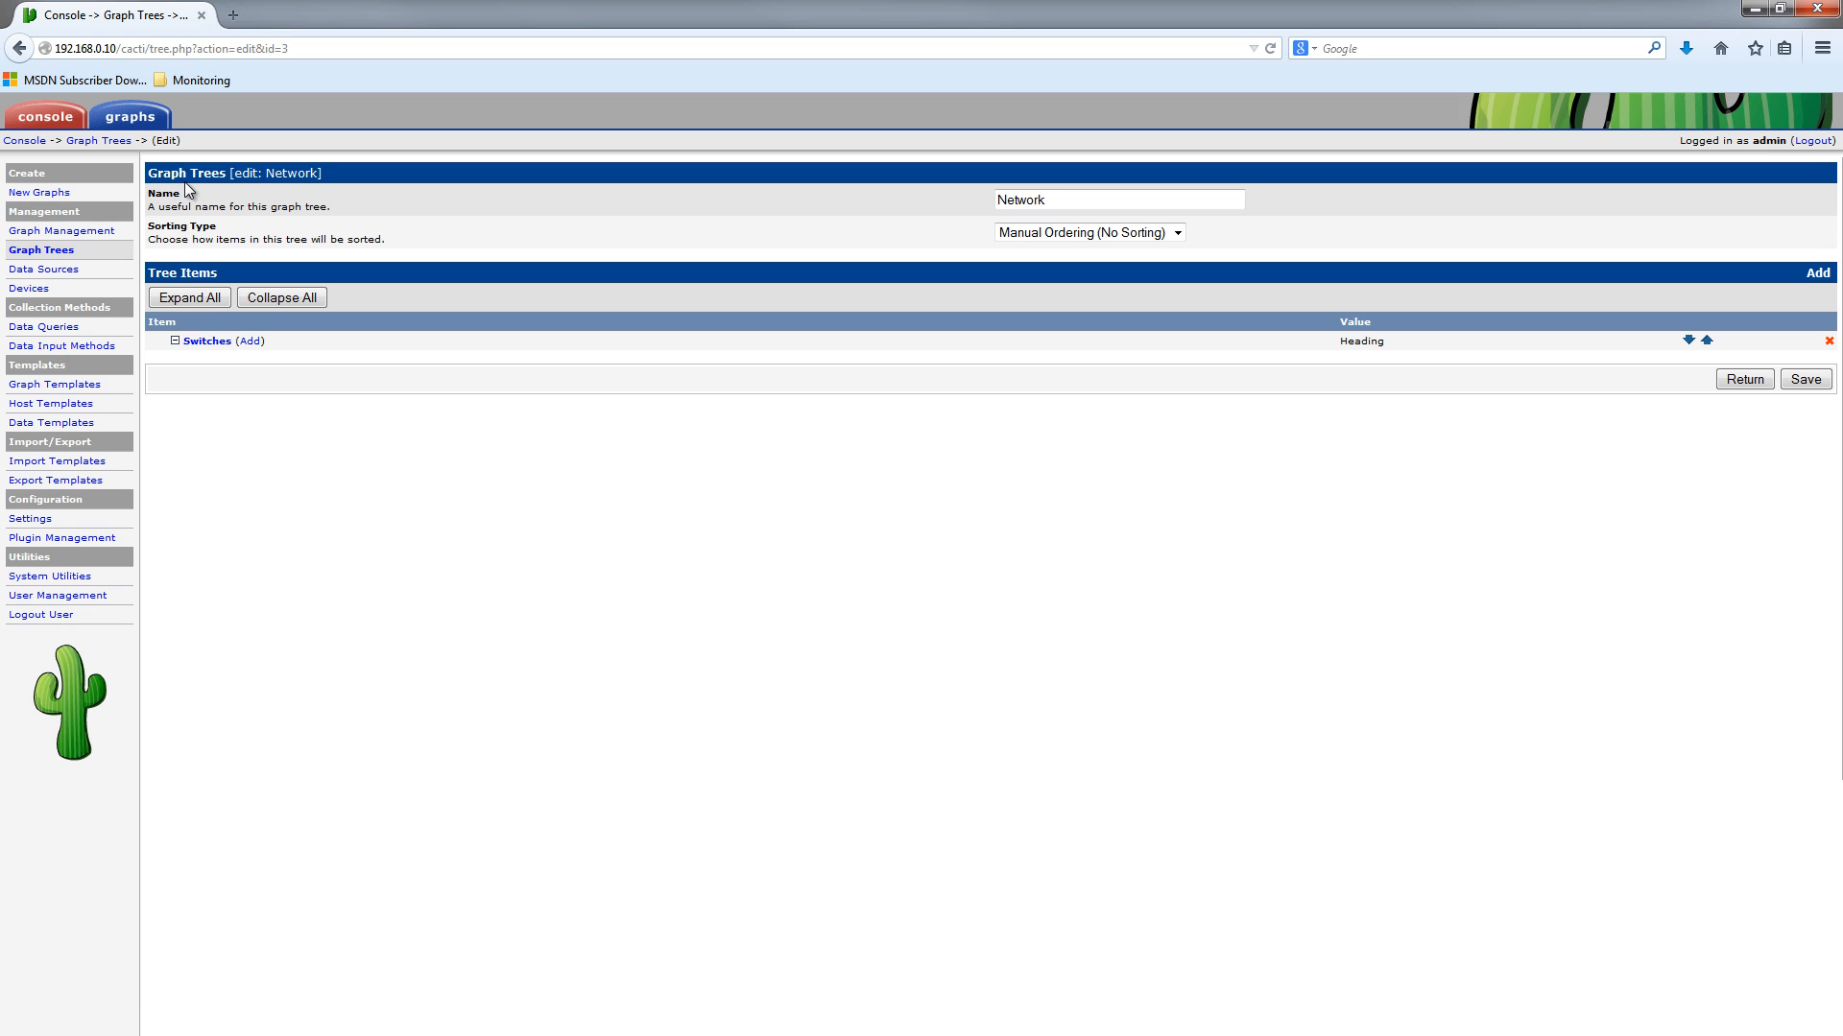
pyautogui.click(252, 343)
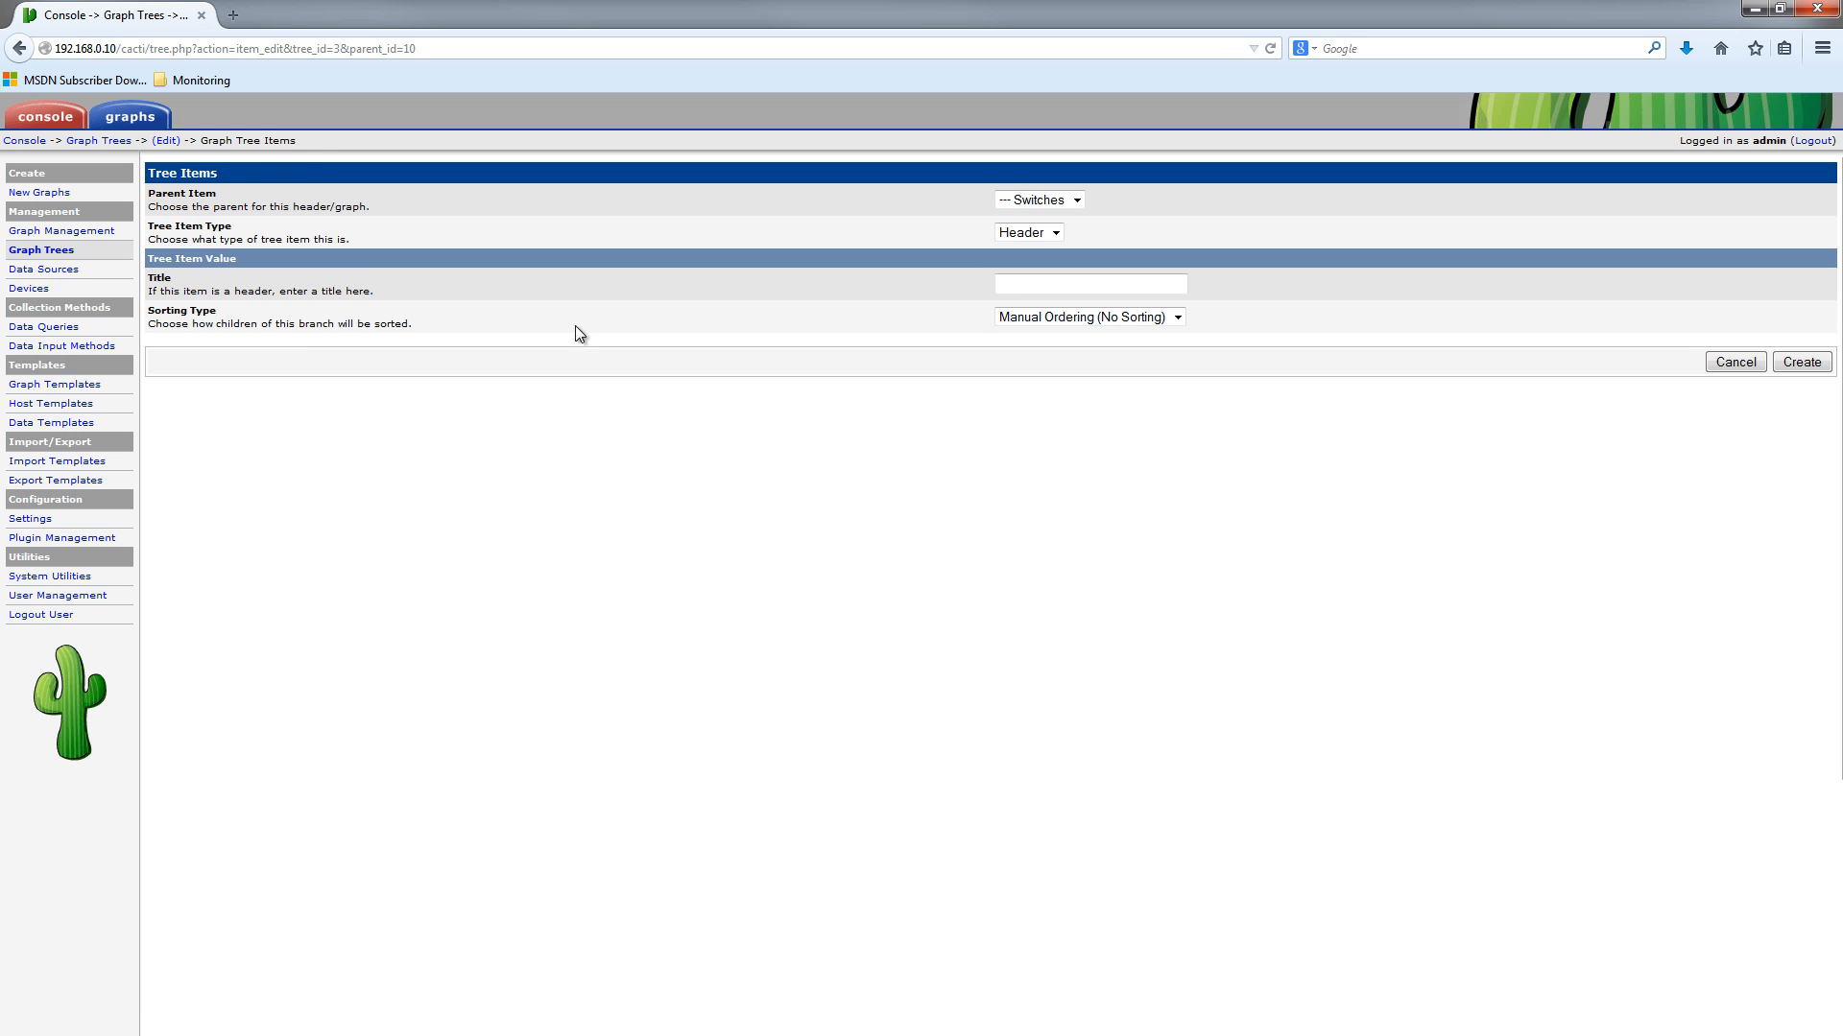
pyautogui.click(1077, 200)
pyautogui.click(1108, 200)
pyautogui.click(1057, 230)
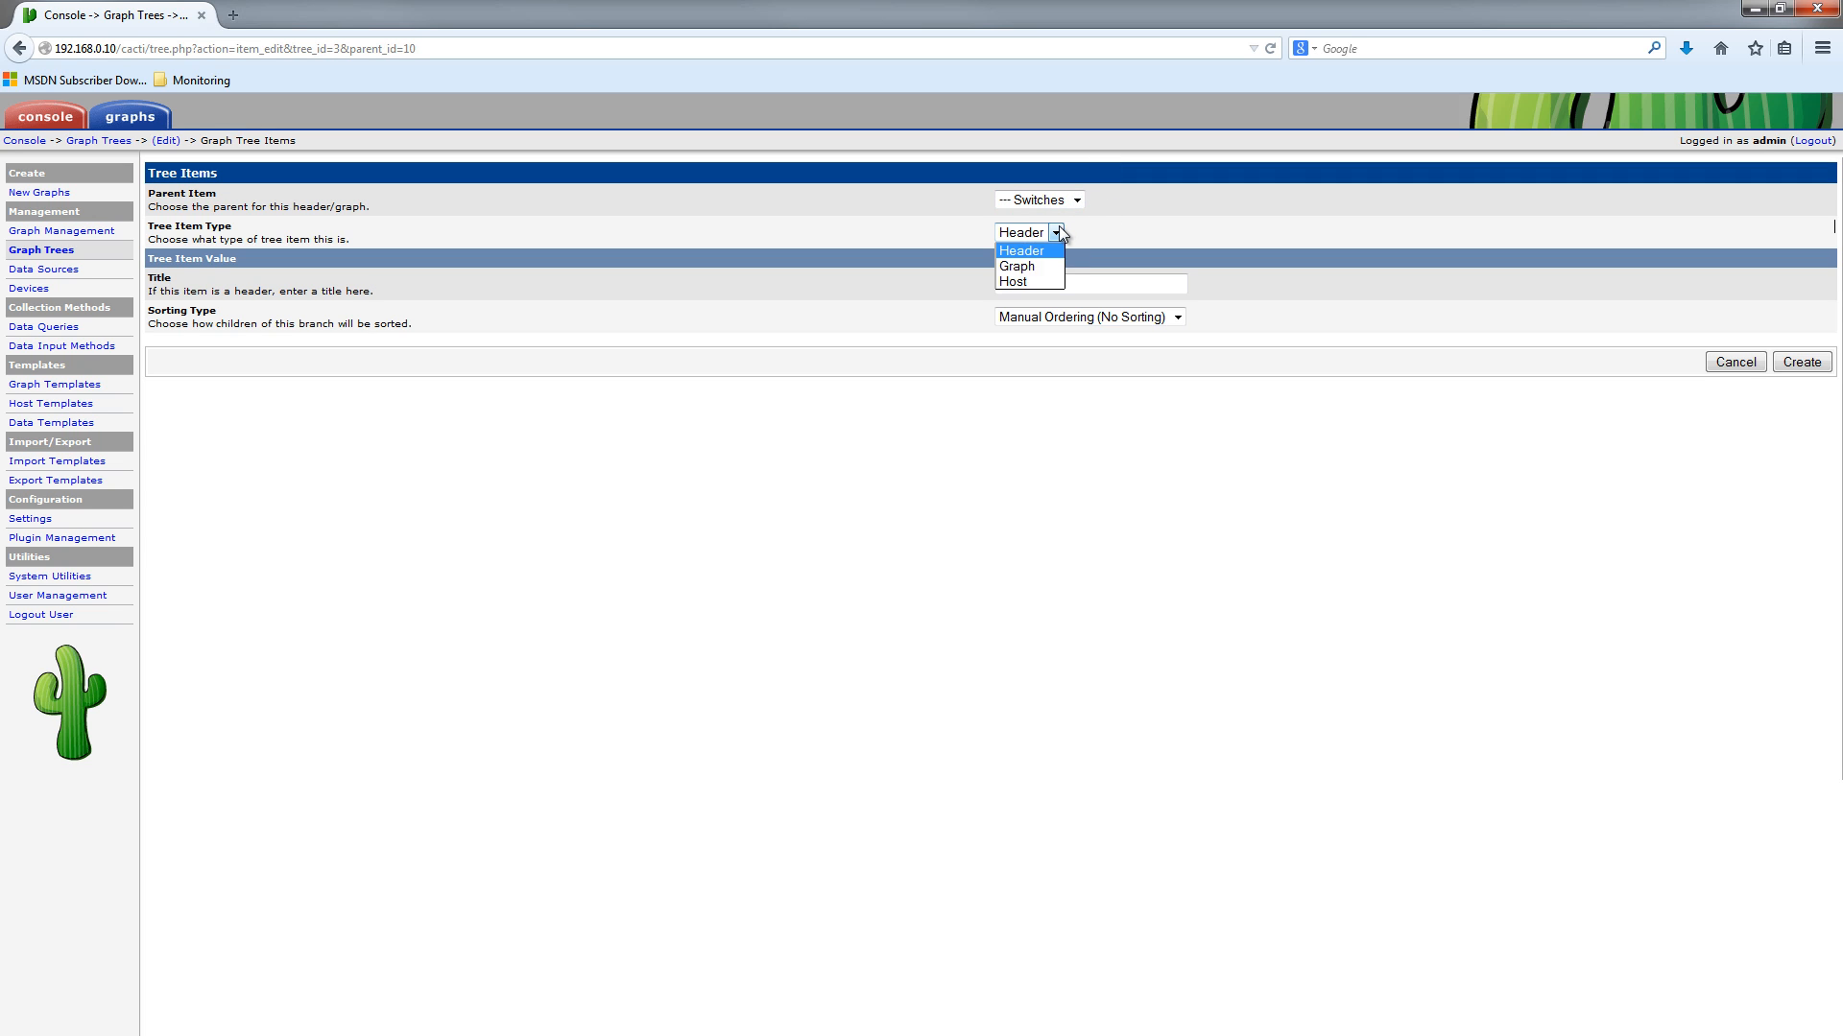
pyautogui.click(1017, 281)
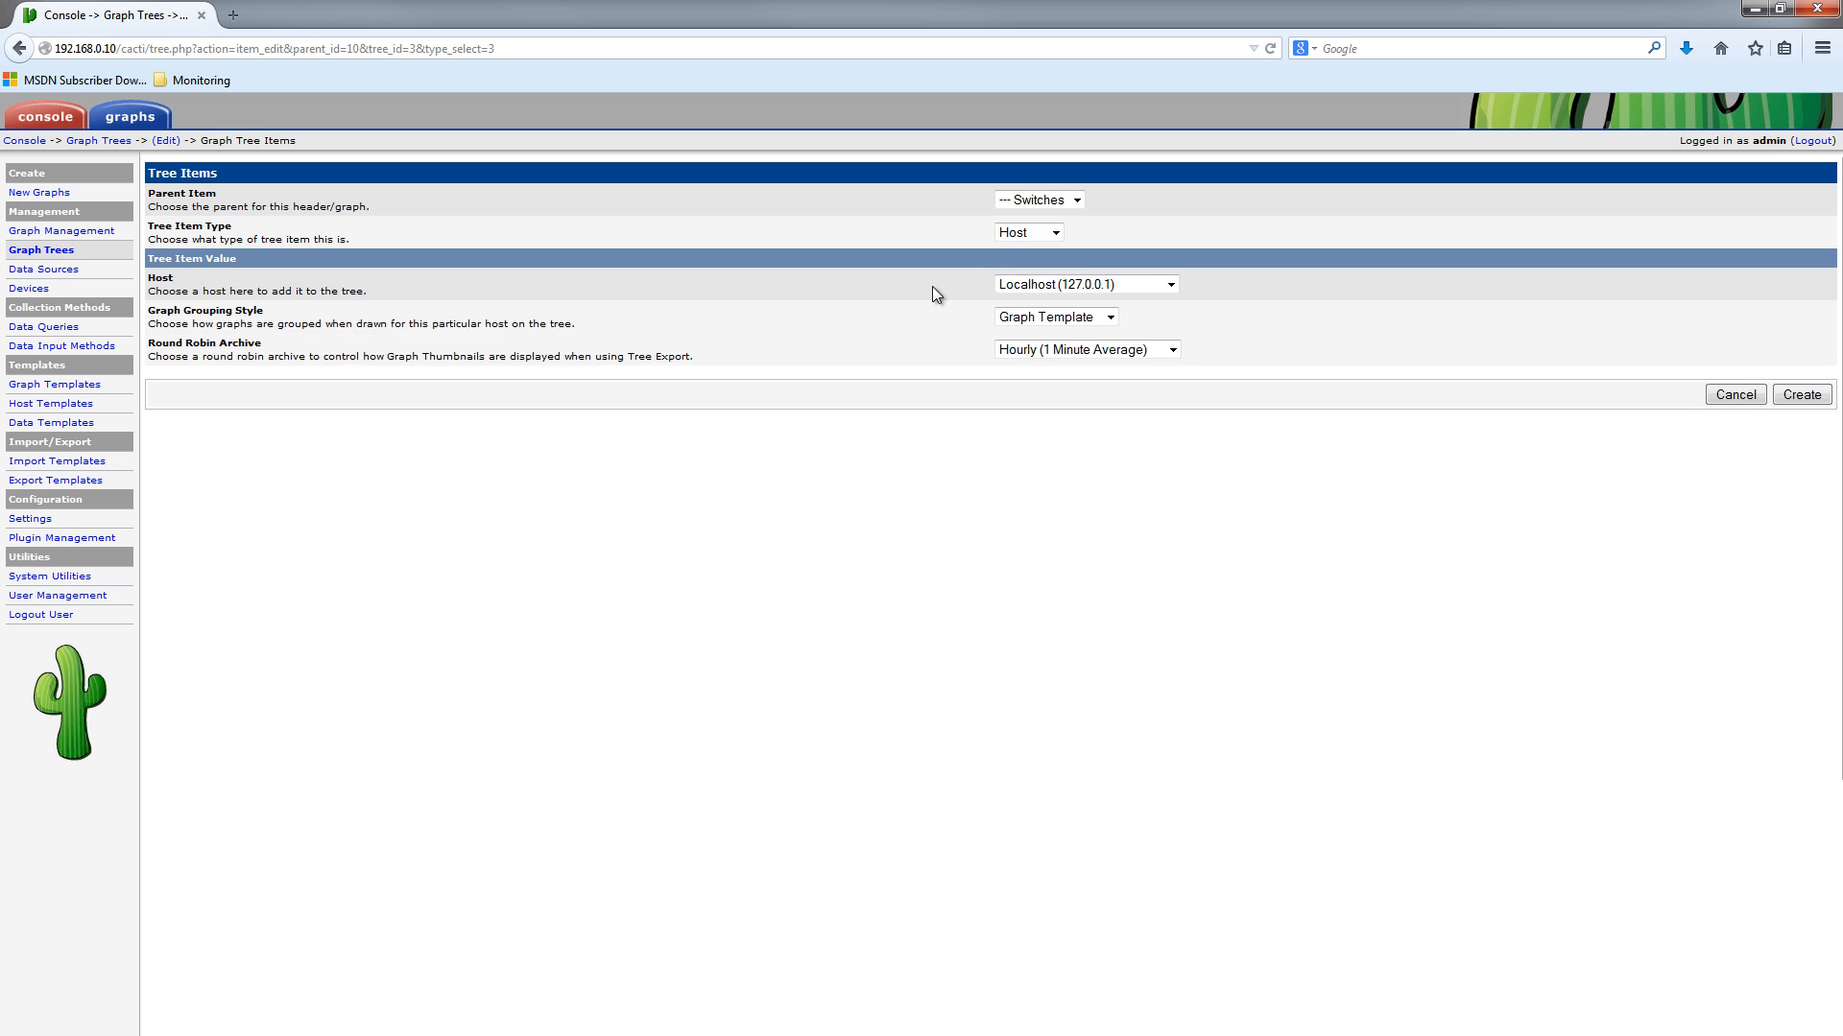
# Add Netgear Switch (192.168.0.4) as the tree item's host, keeping Graph Template grouping and the Hourly (1 Minute Average) archive, and save the tree.
pyautogui.click(1092, 283)
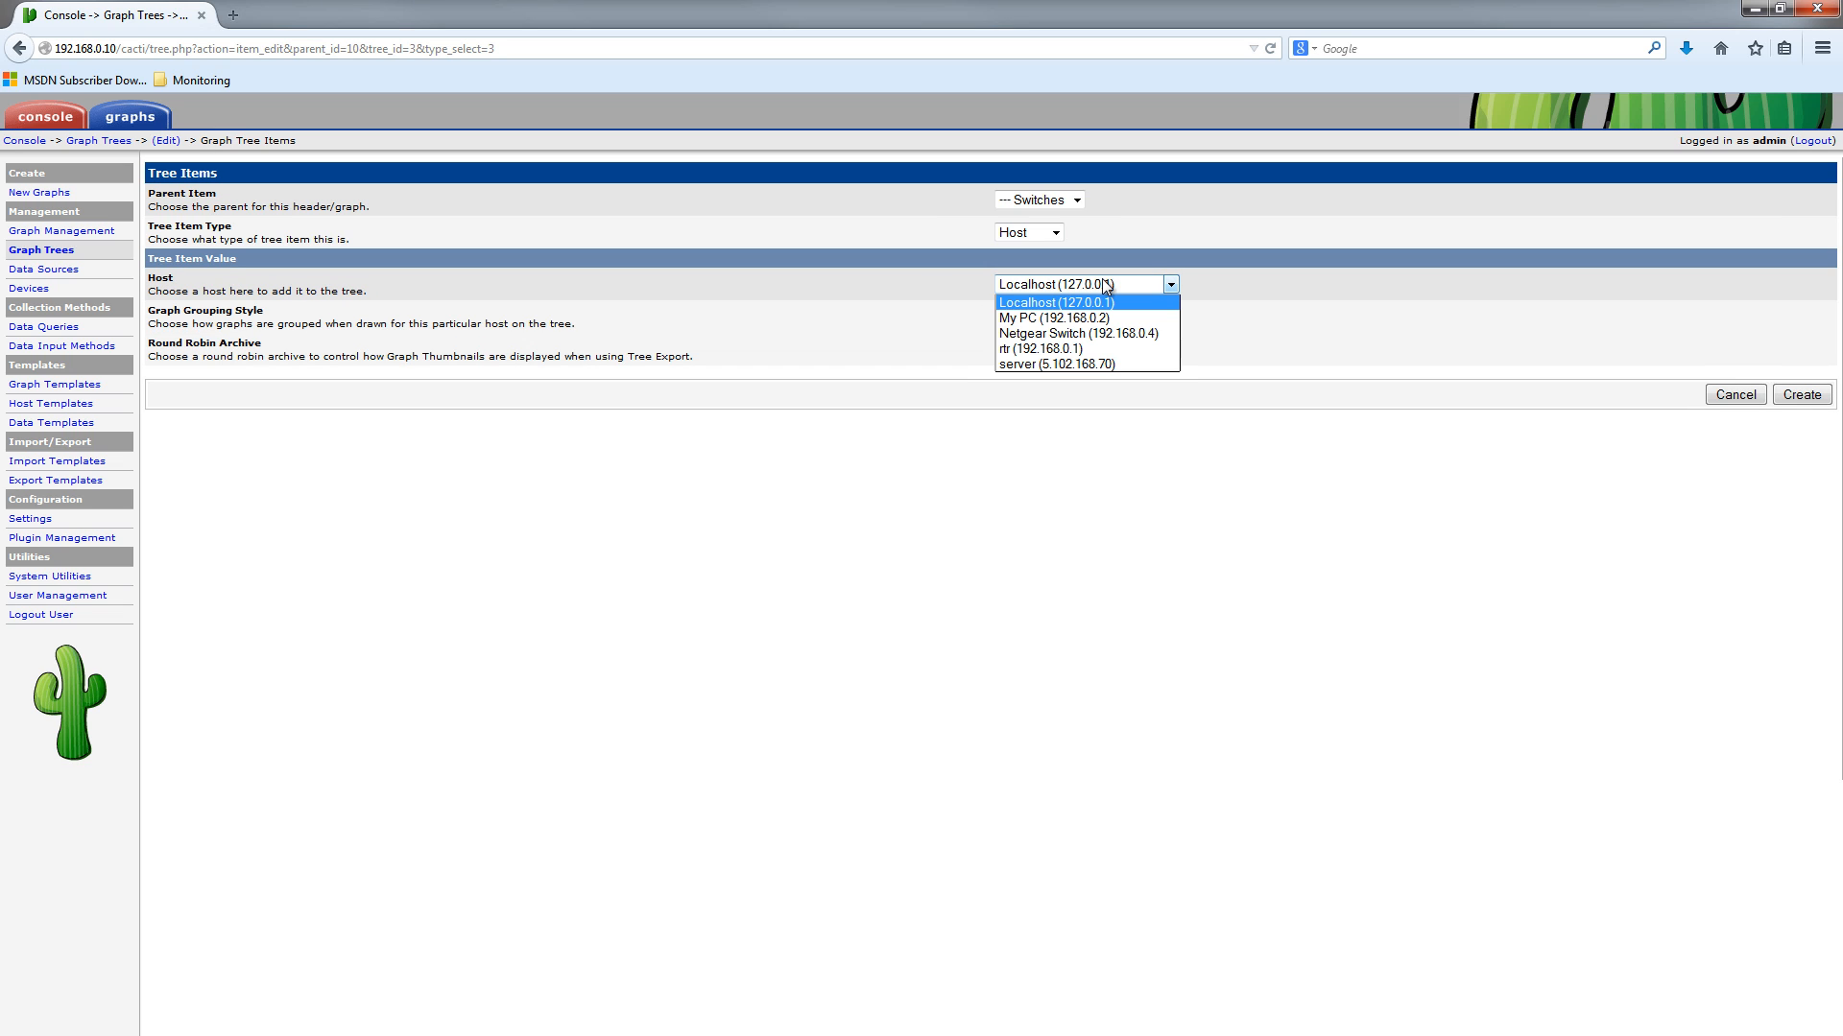
pyautogui.click(1132, 330)
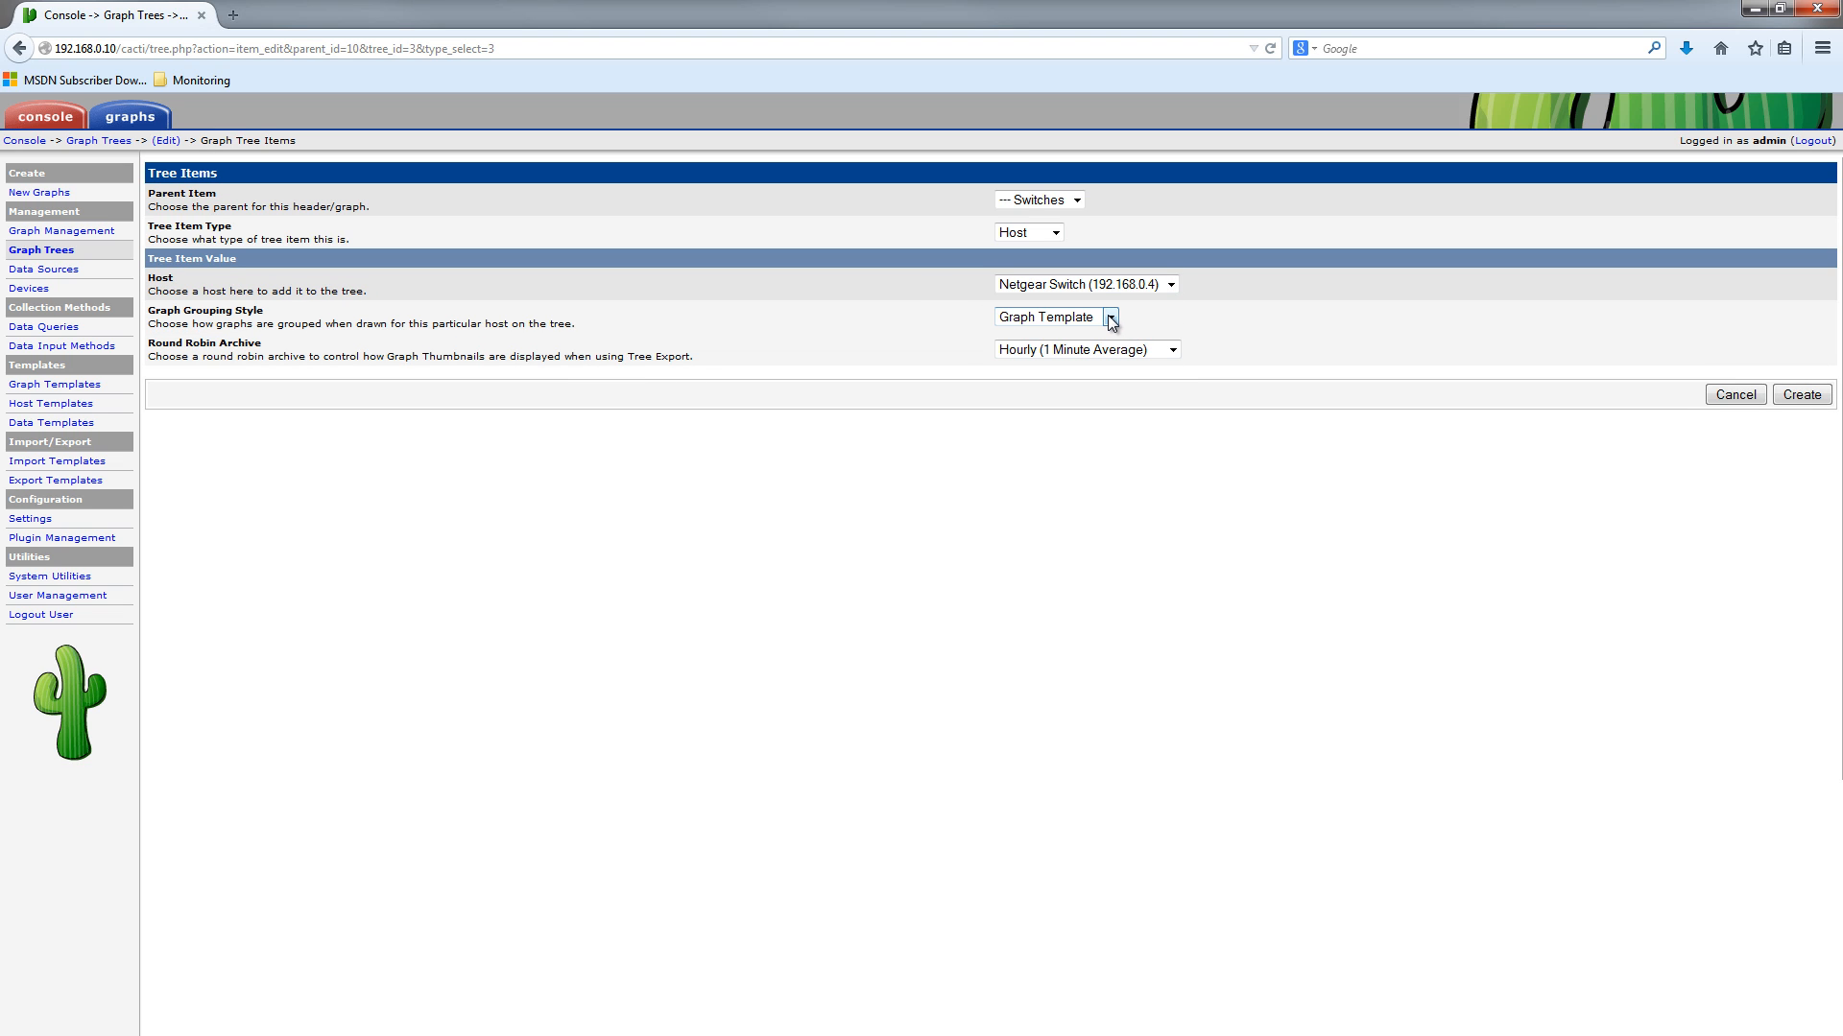
pyautogui.click(1110, 320)
pyautogui.click(1108, 320)
pyautogui.click(1116, 352)
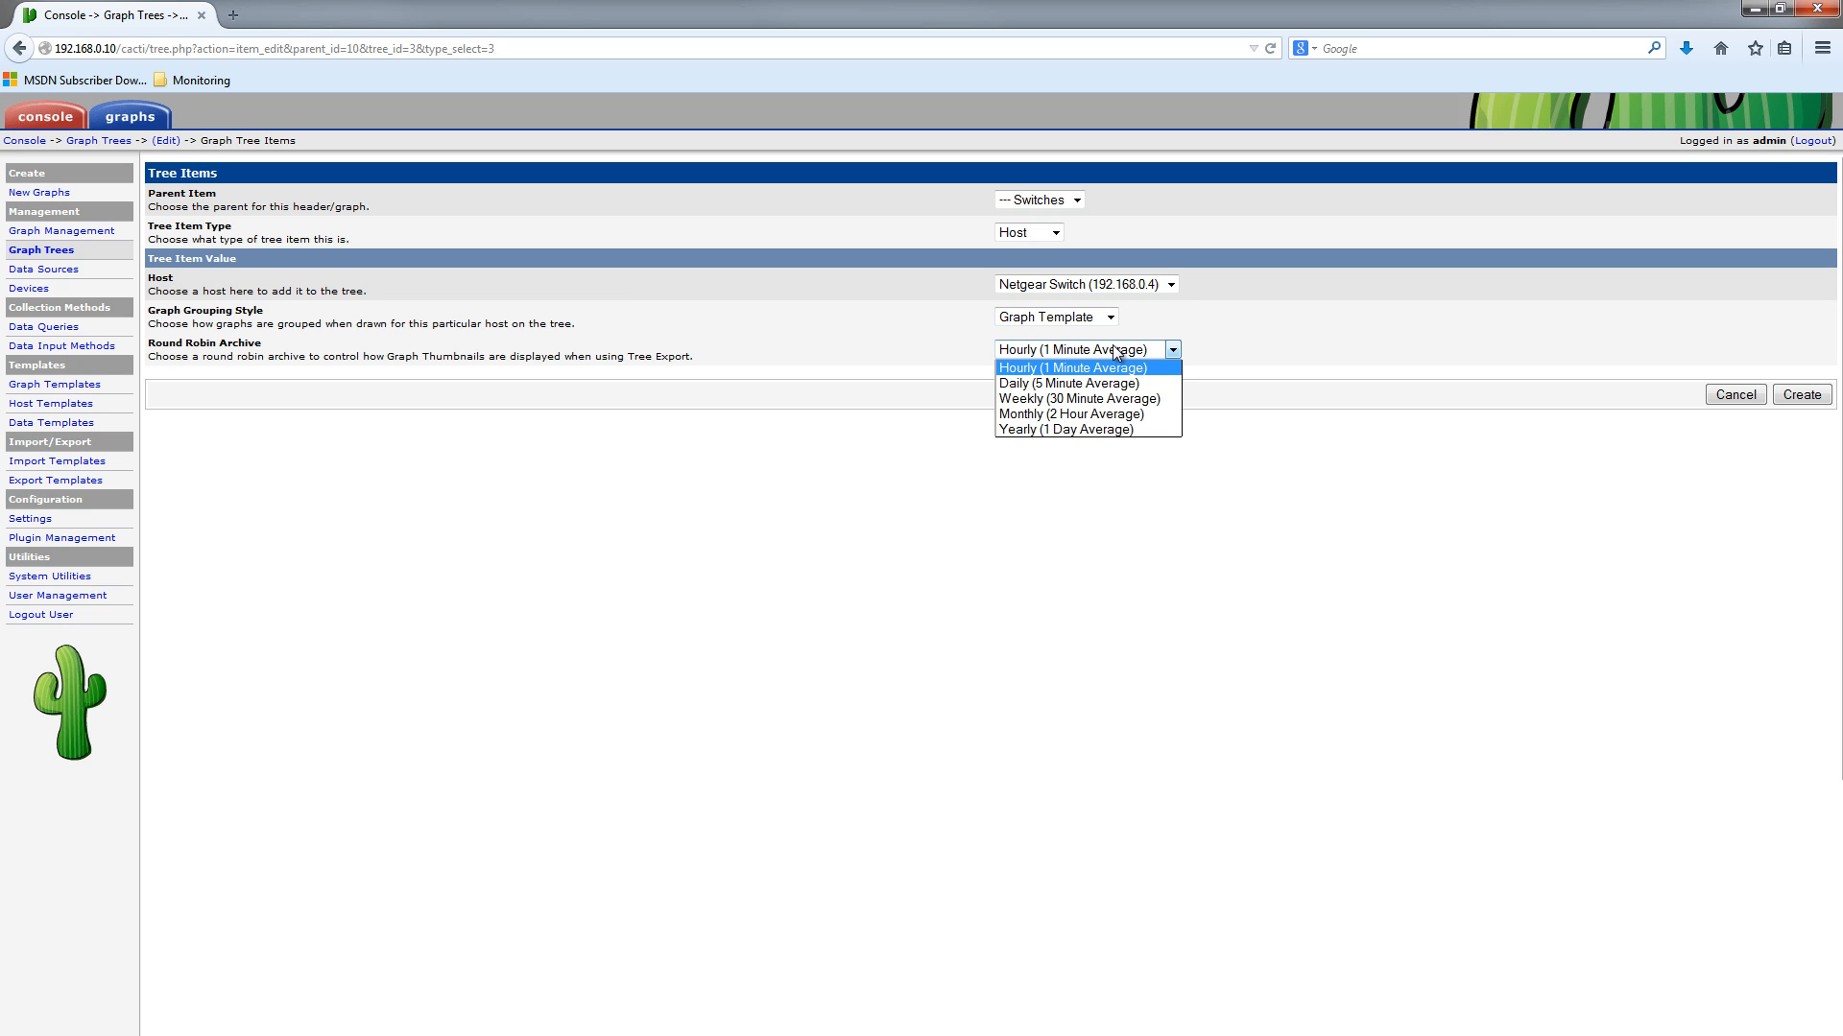
pyautogui.click(1115, 352)
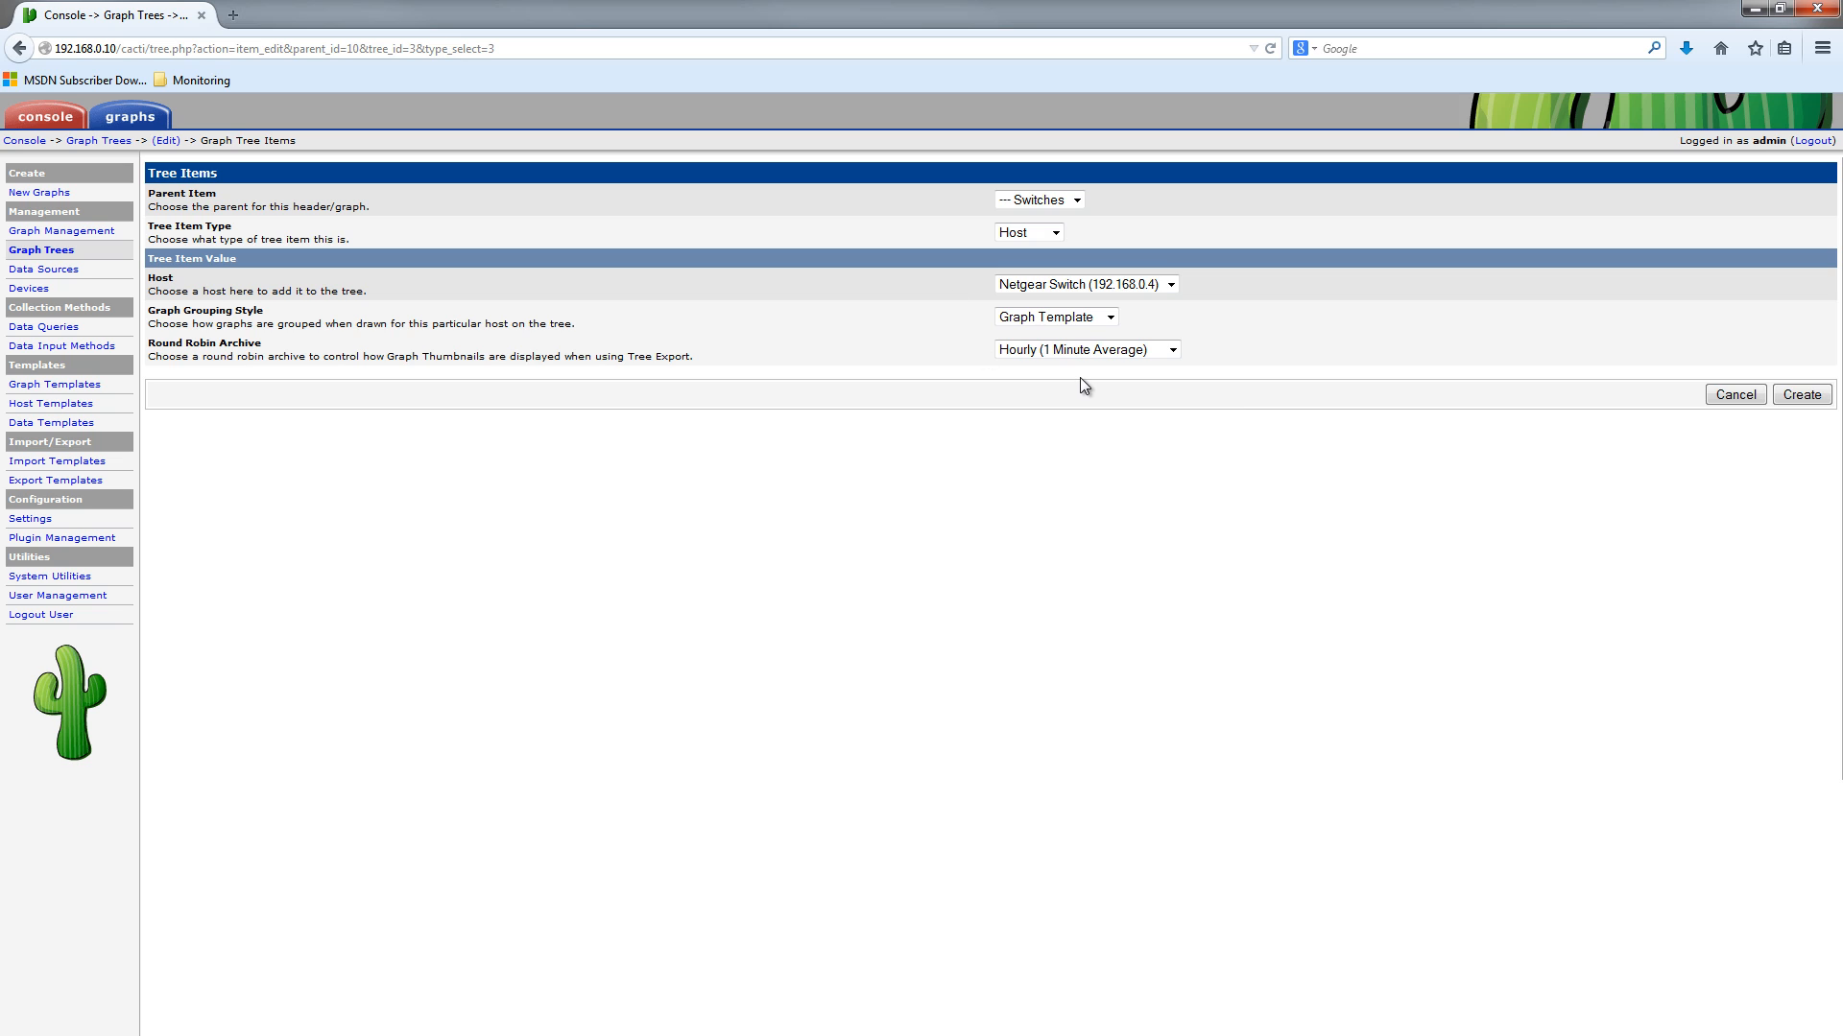
pyautogui.click(1791, 395)
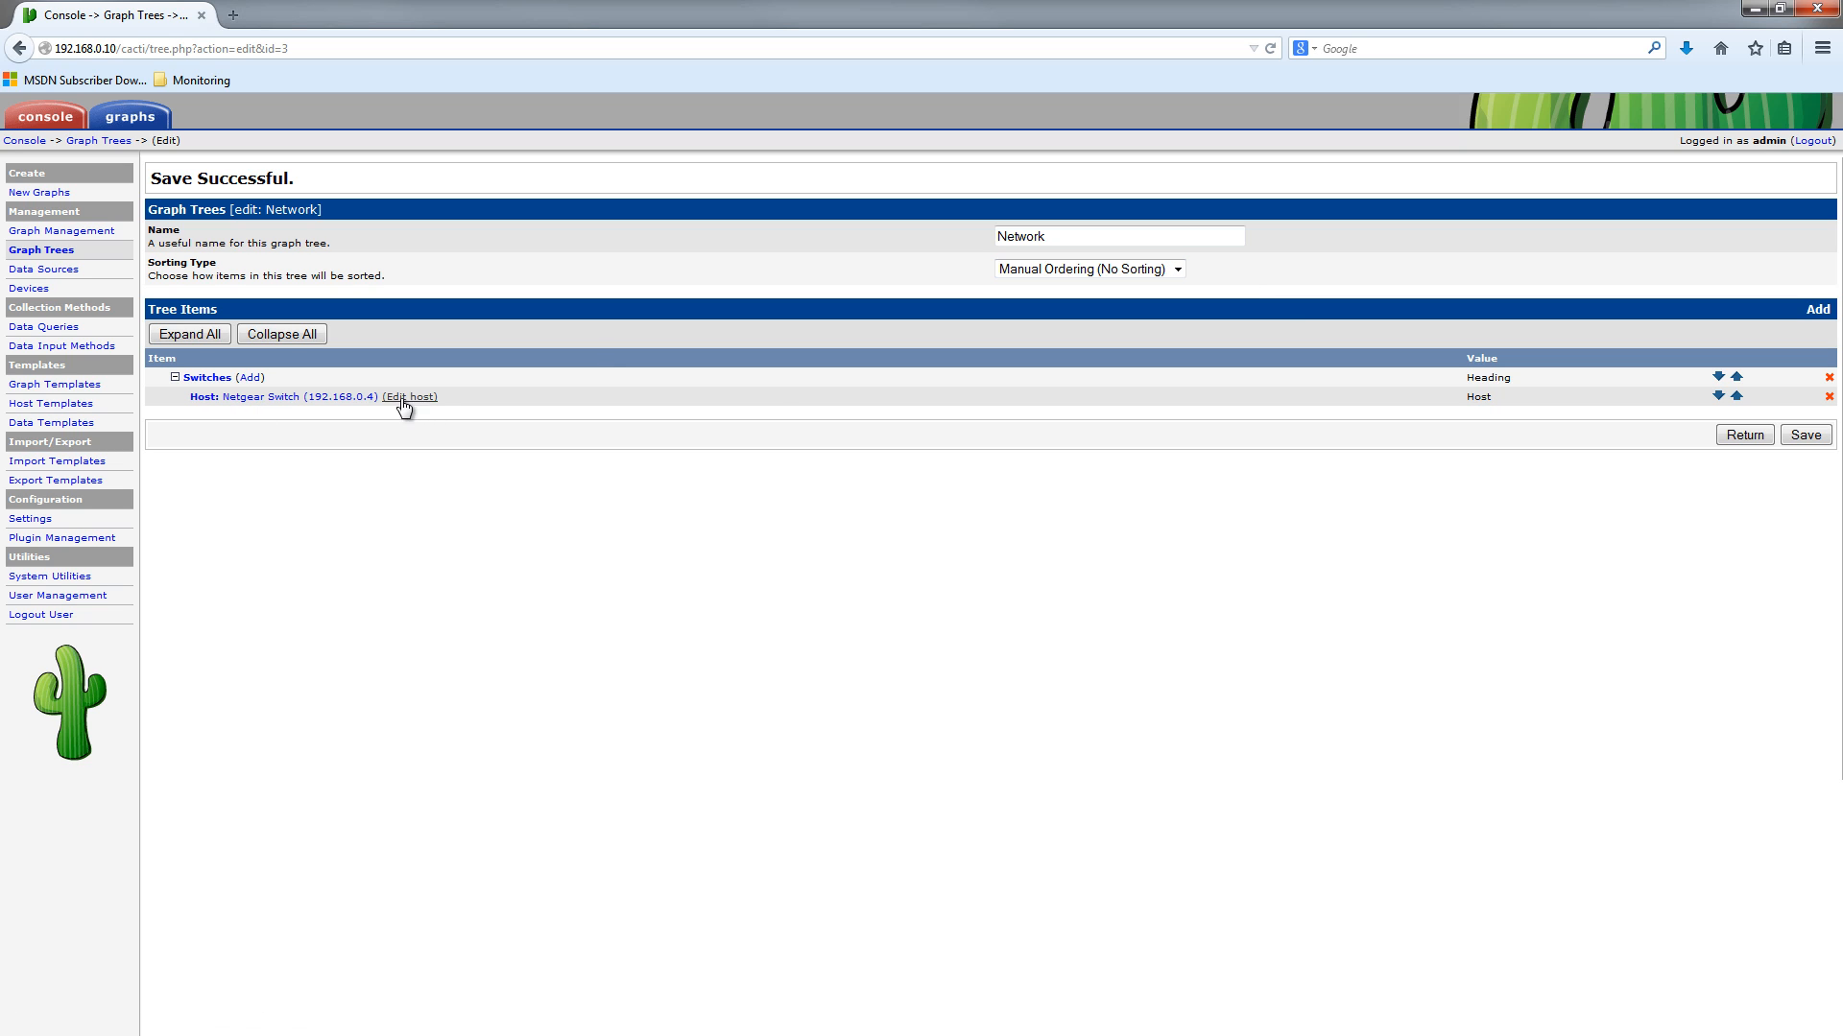
pyautogui.click(1804, 437)
# View the Netgear Switch host's traffic graphs under Switches in the Network graph tree.
pyautogui.click(139, 119)
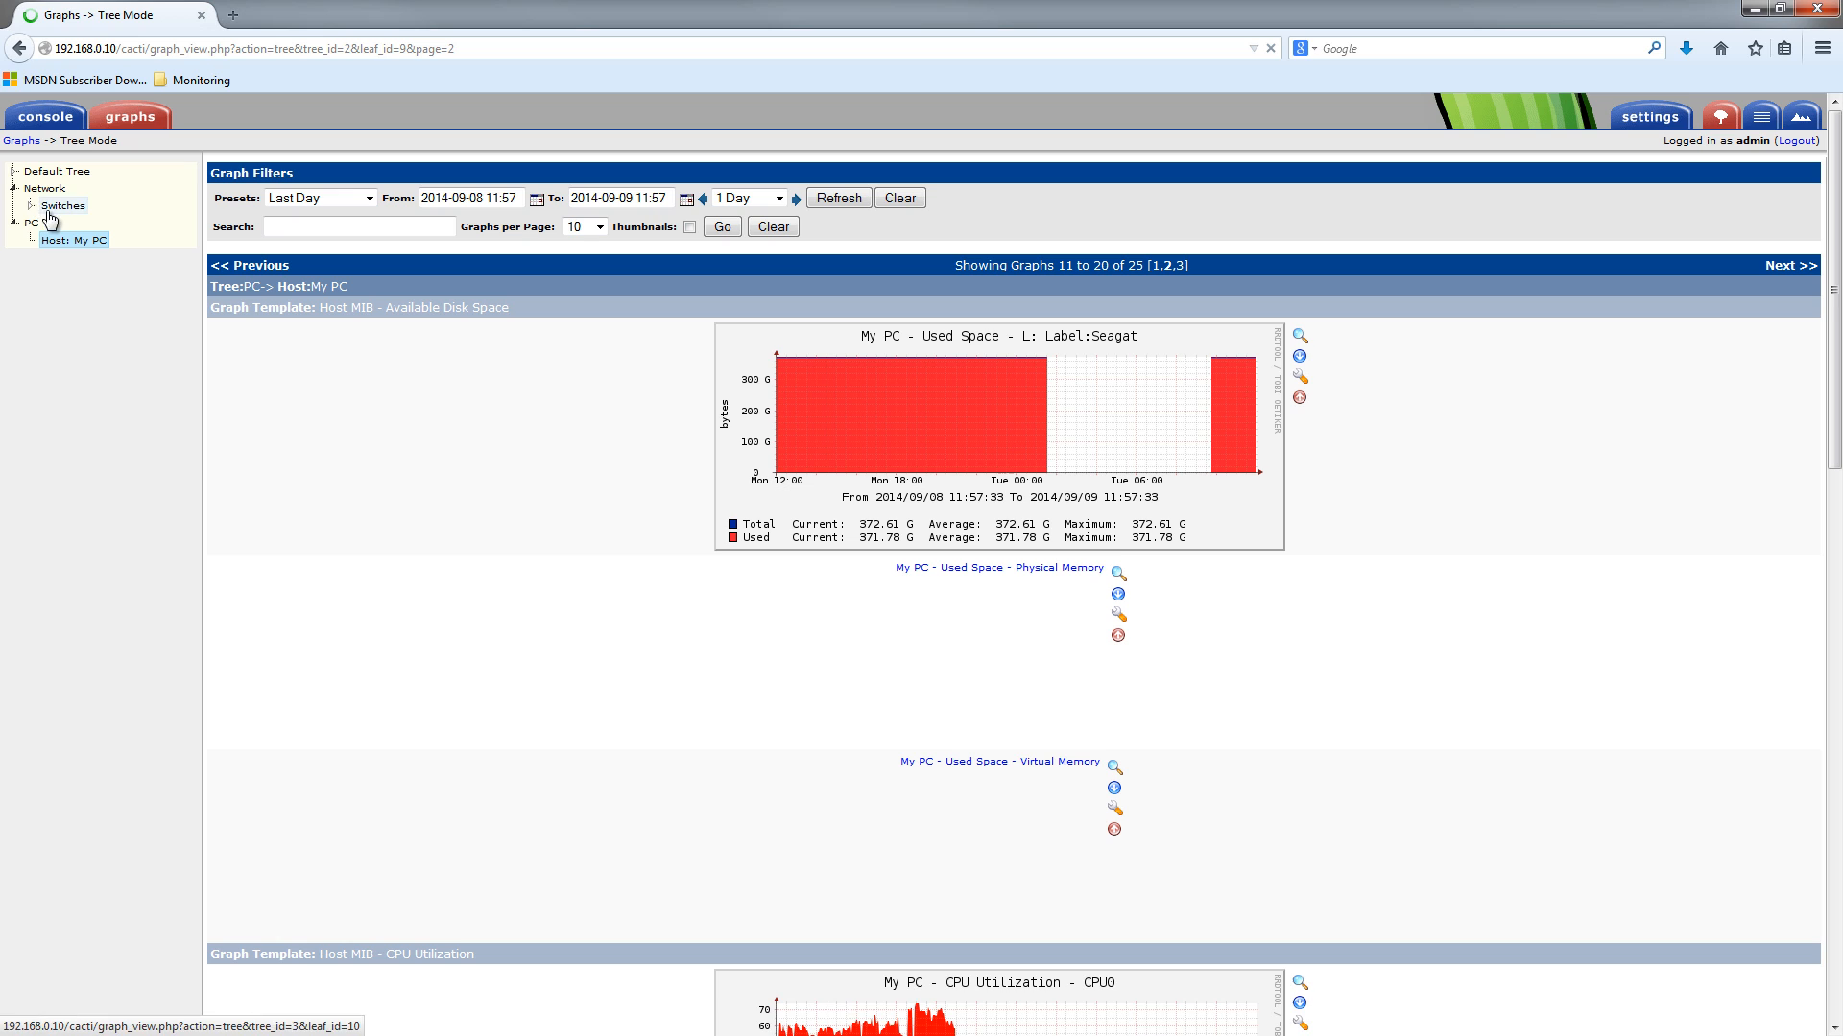
pyautogui.click(49, 211)
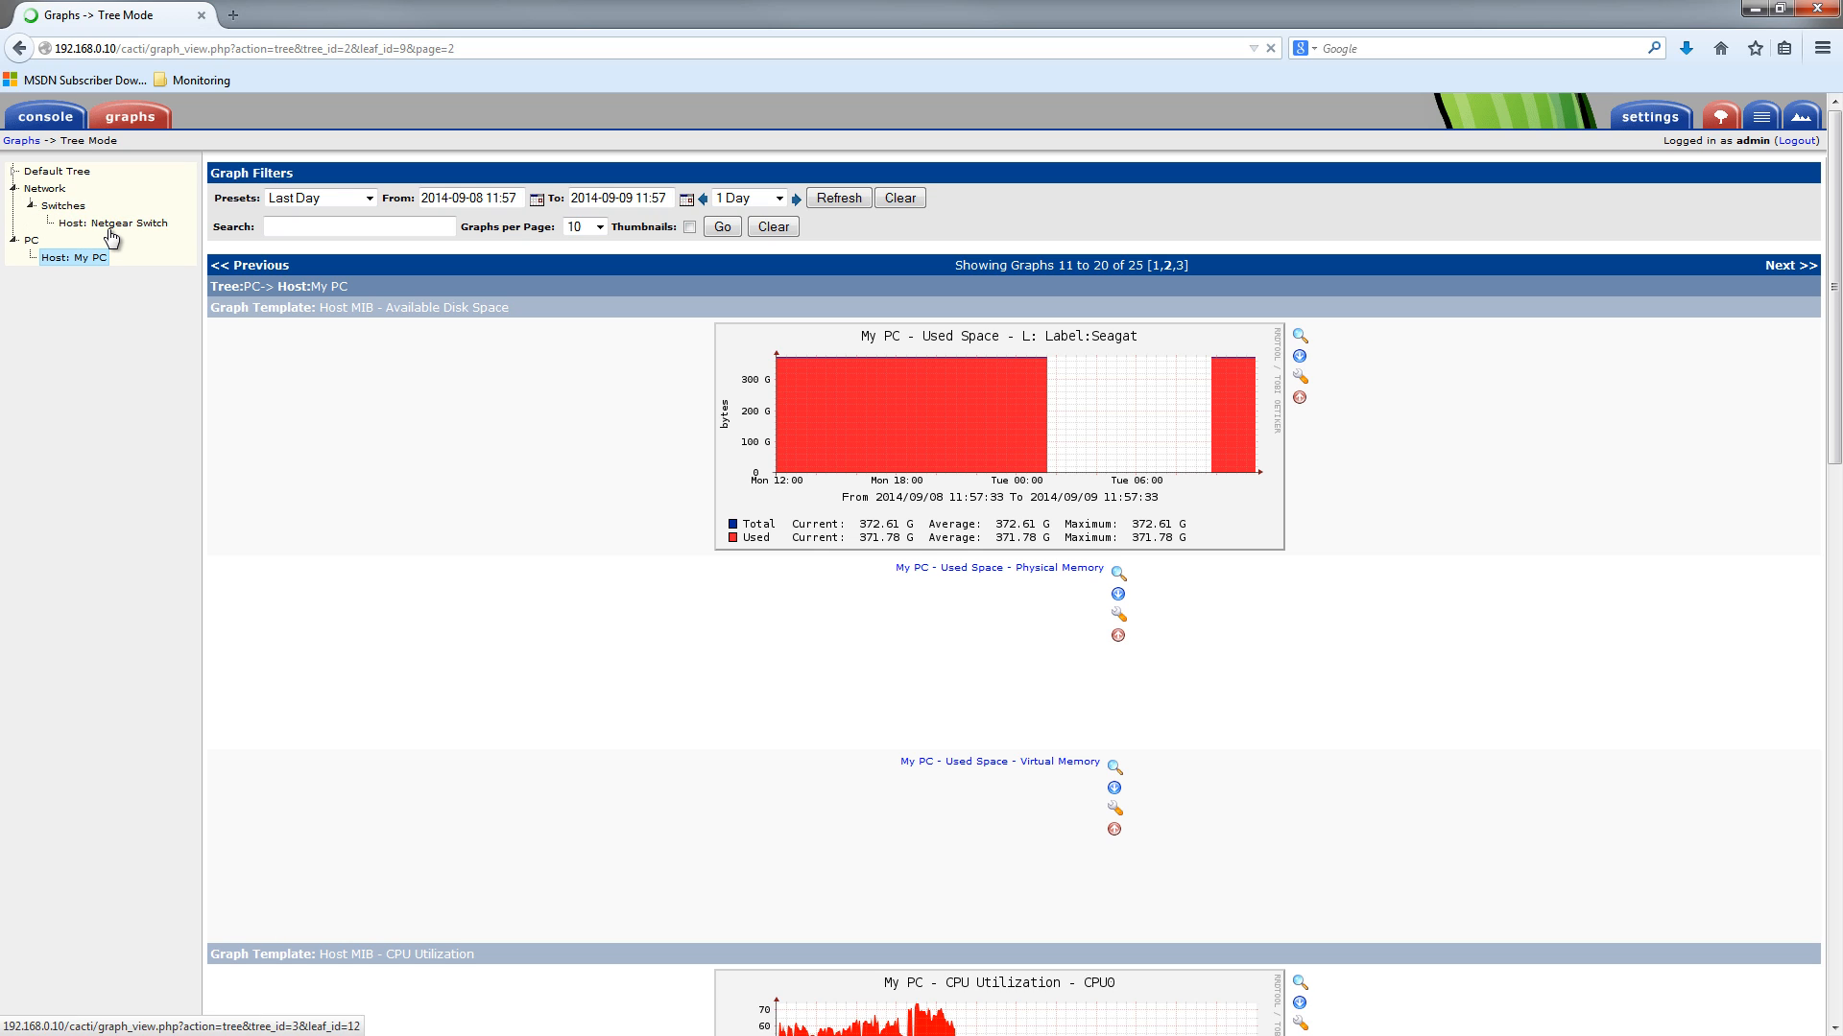
pyautogui.click(111, 225)
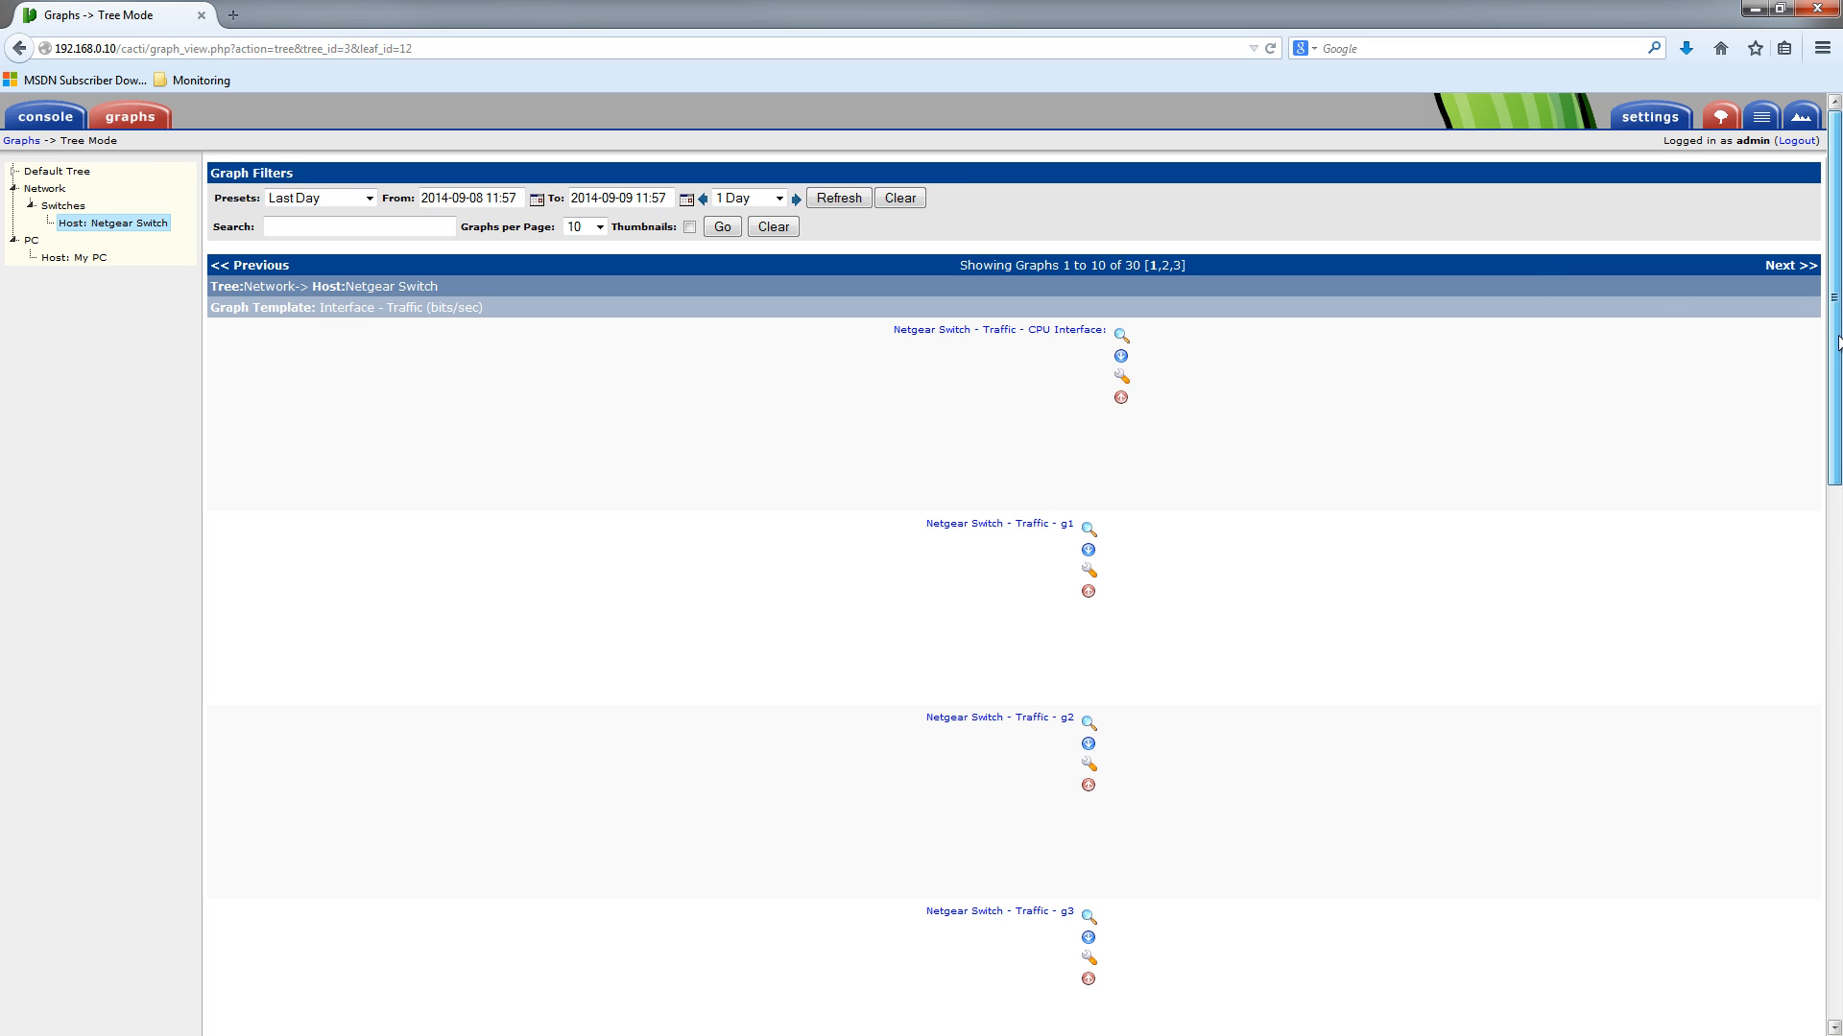
pyautogui.moveTo(1839, 344); pyautogui.dragTo(1773, 616)
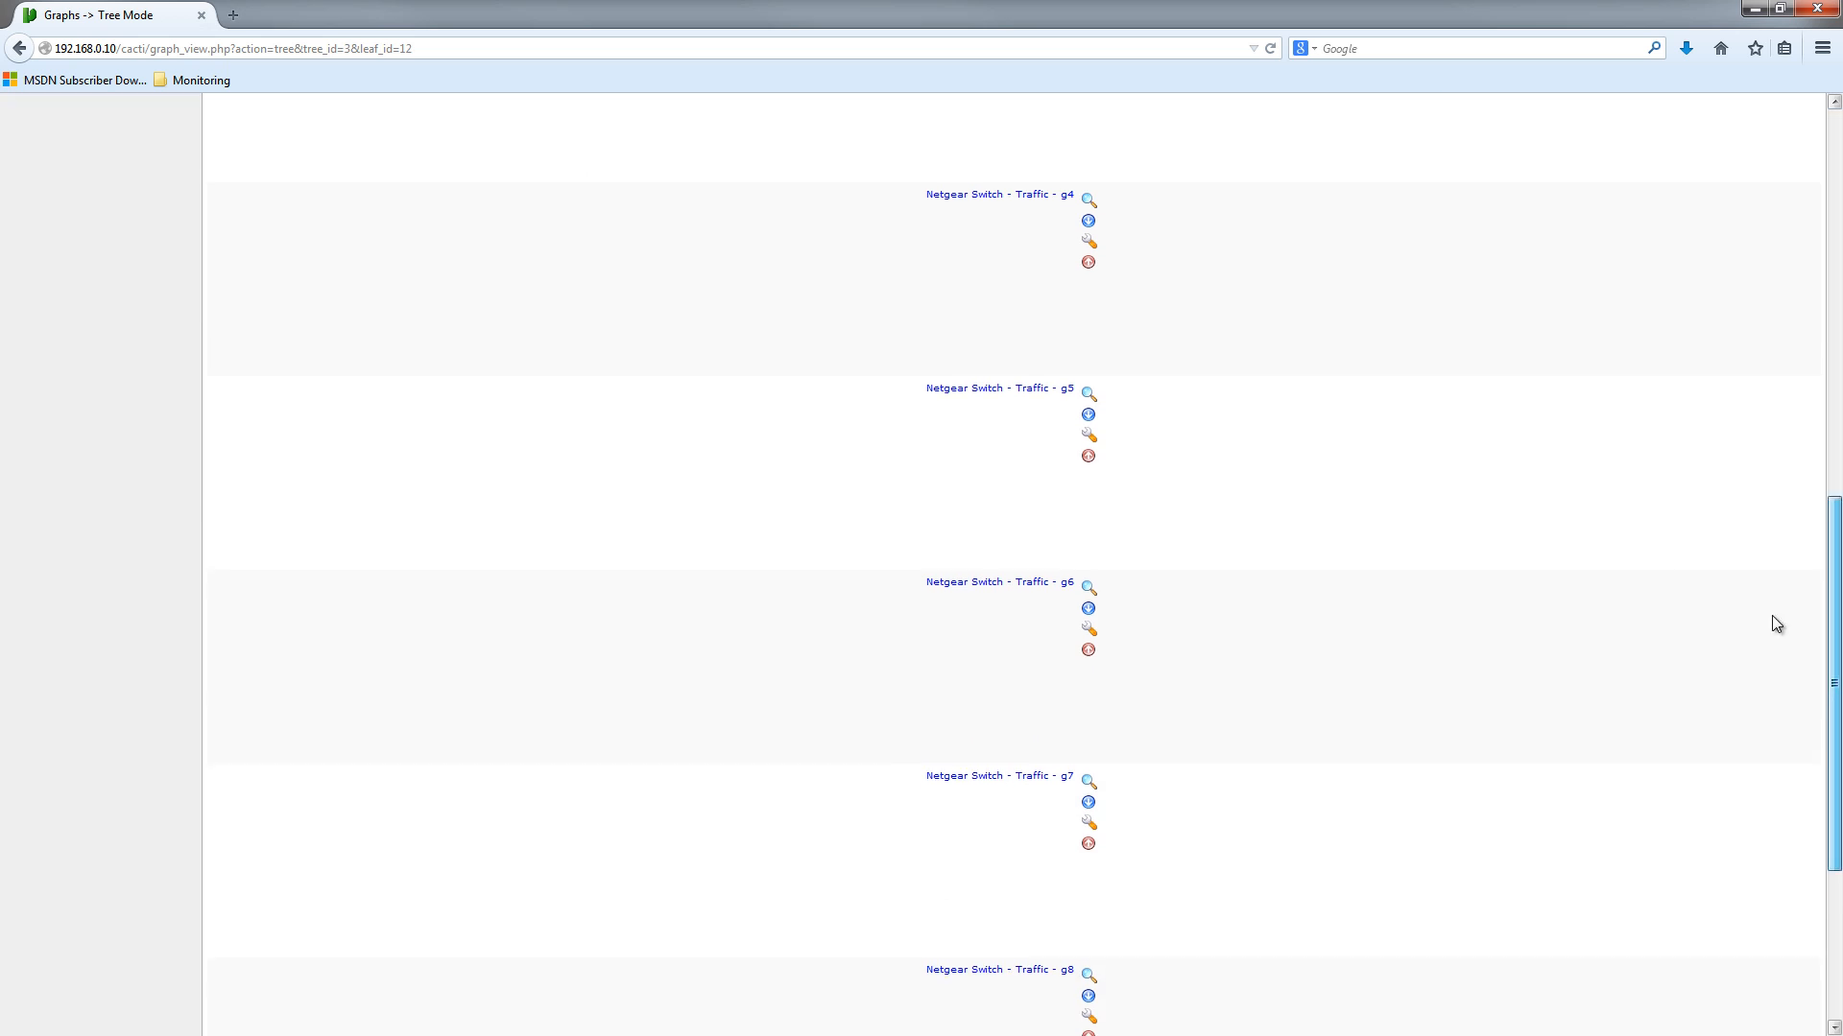
pyautogui.scroll(10, 1401, 605)
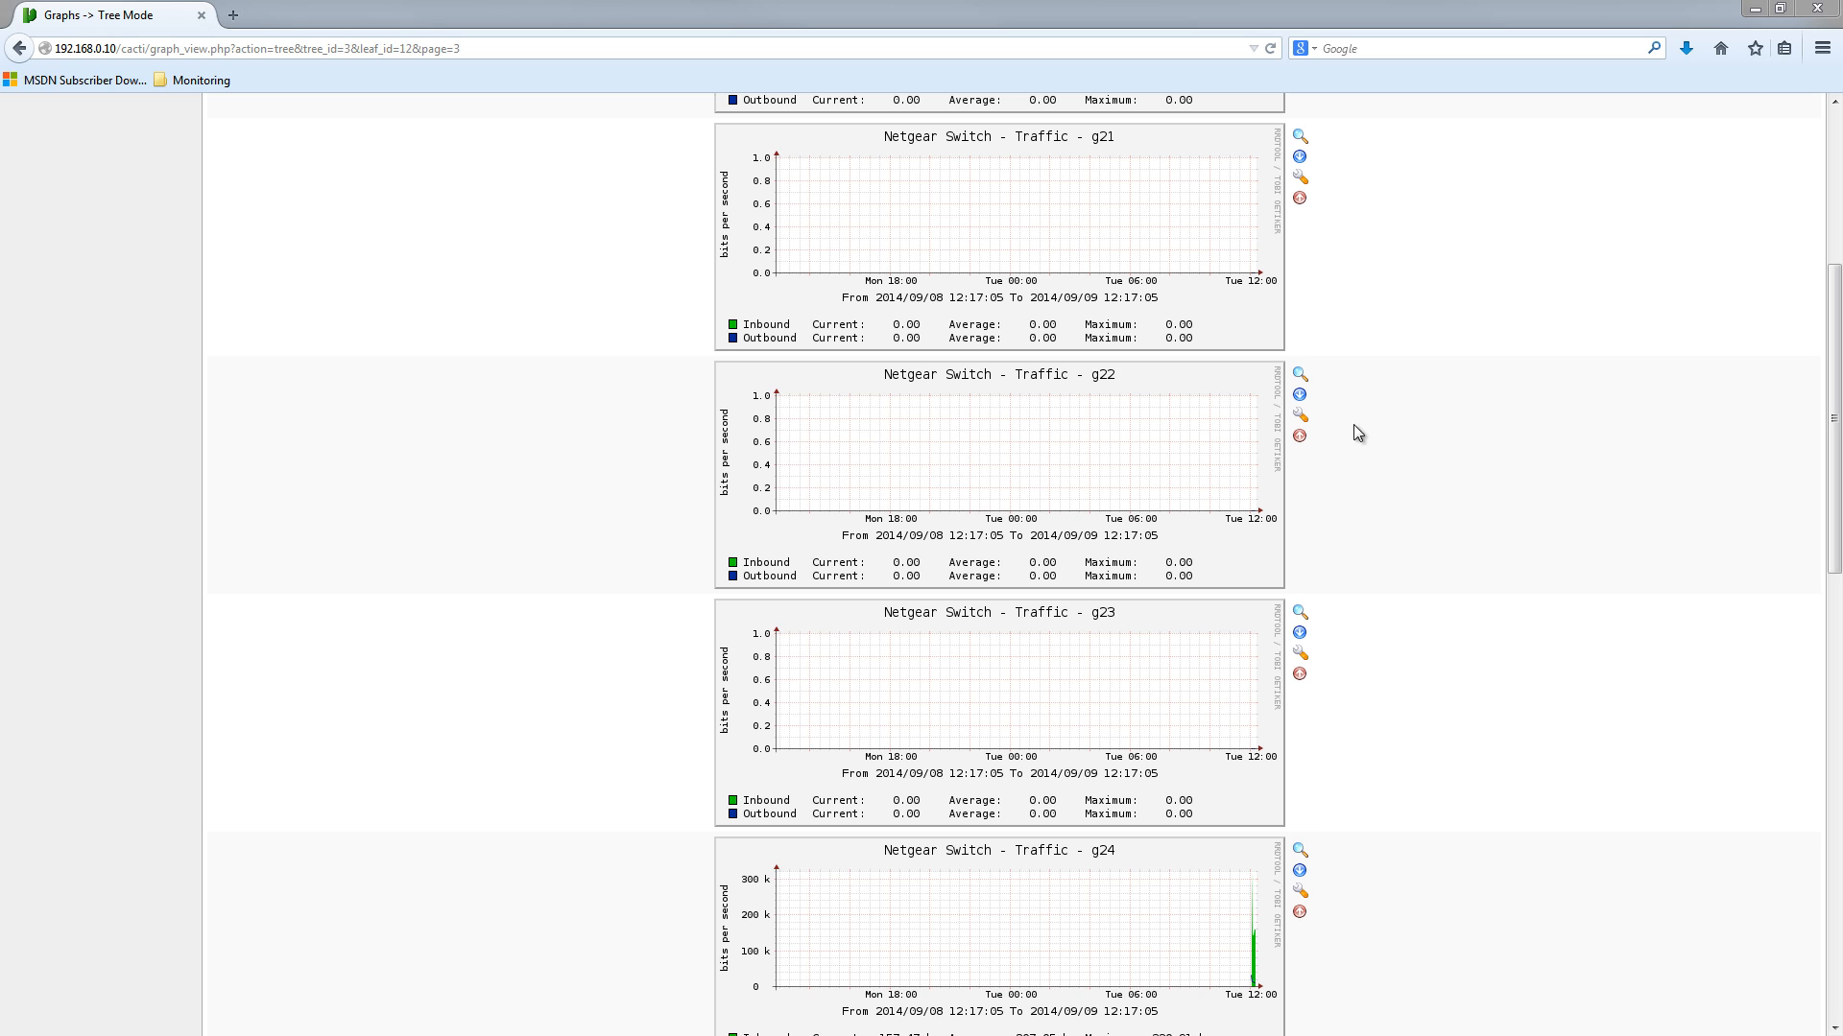
# Open the detailed view of the Netgear Switch's g24 traffic graph to examine its traffic over each time period.
pyautogui.click(1424, 442)
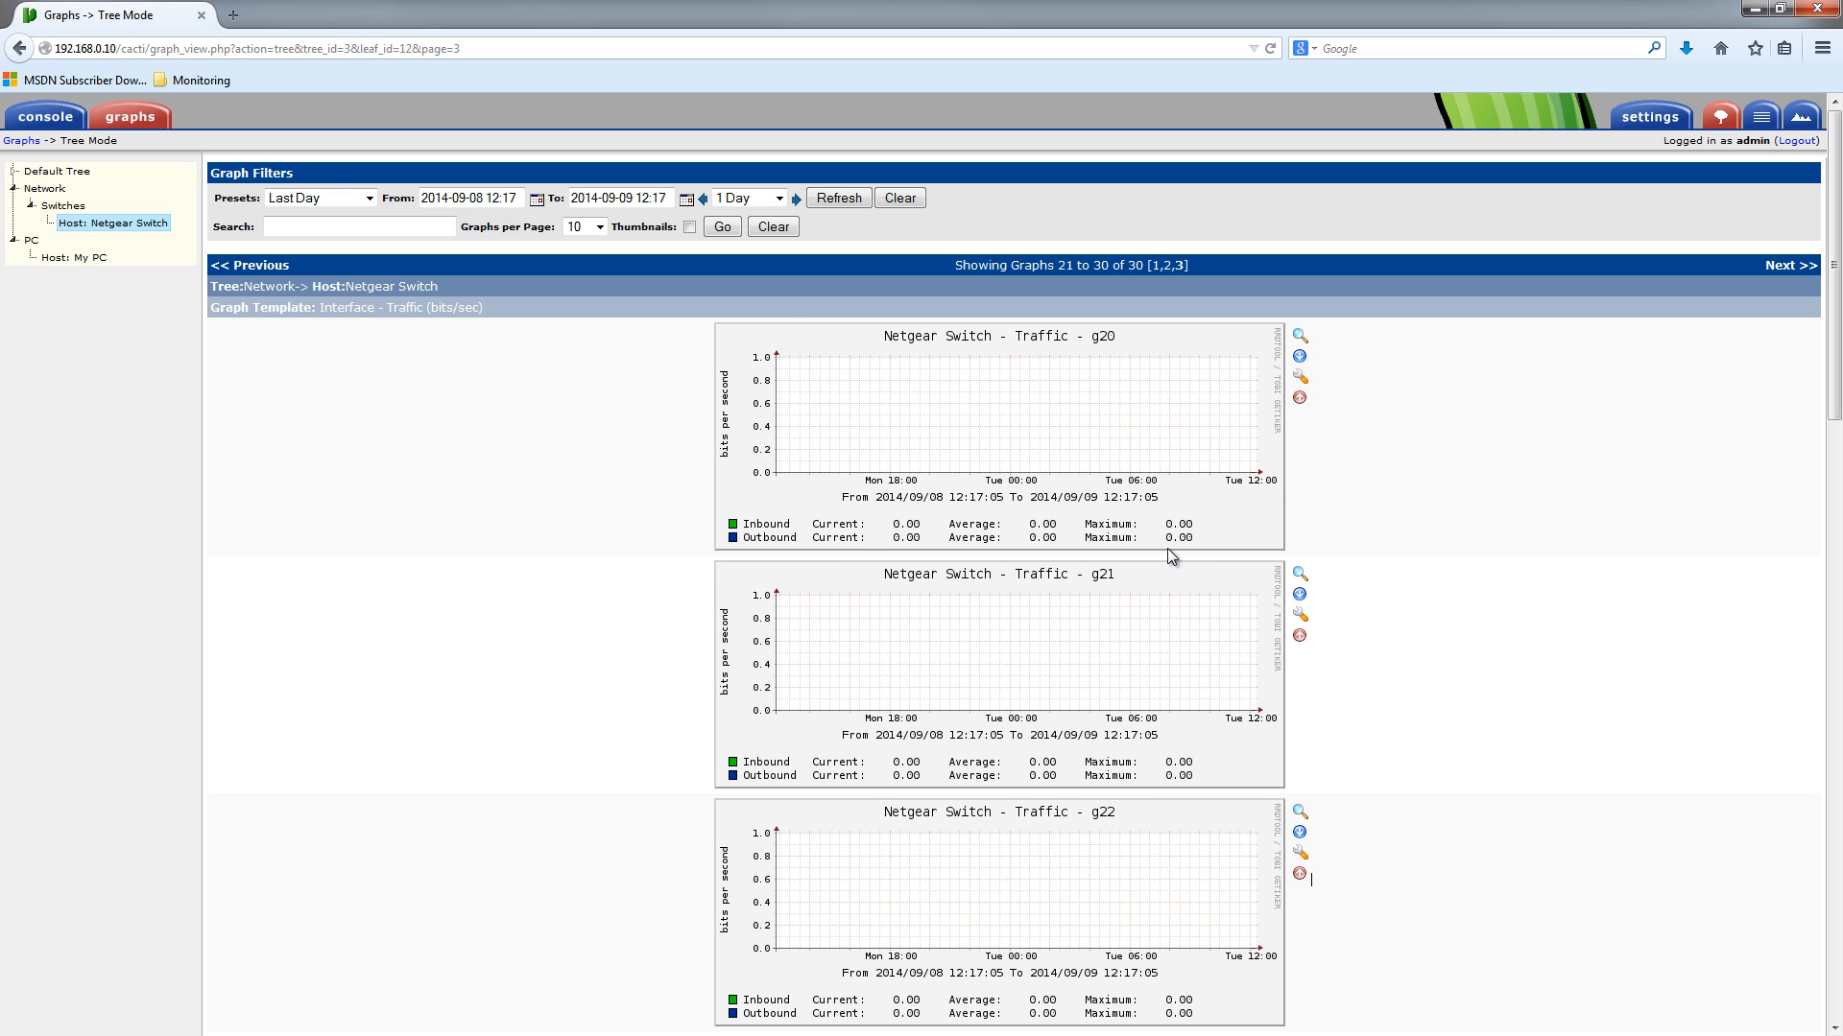
pyautogui.scroll(-10, 1167, 549)
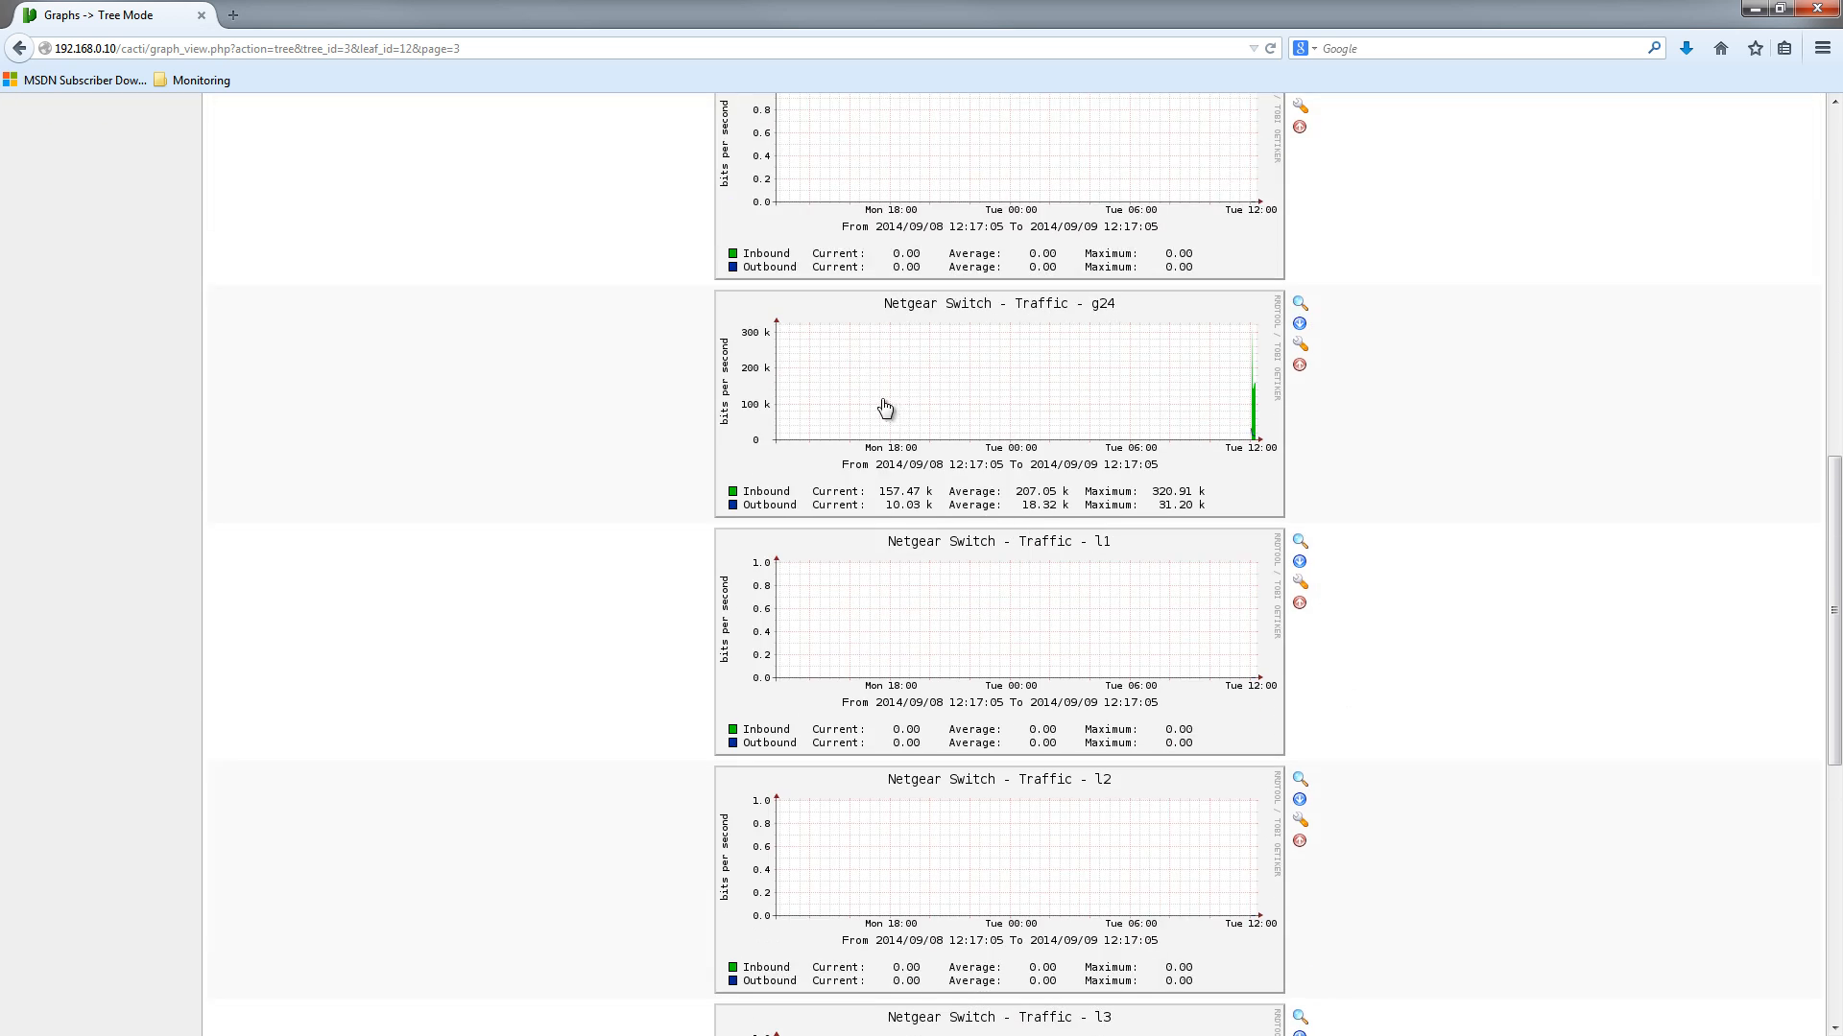
pyautogui.click(1020, 346)
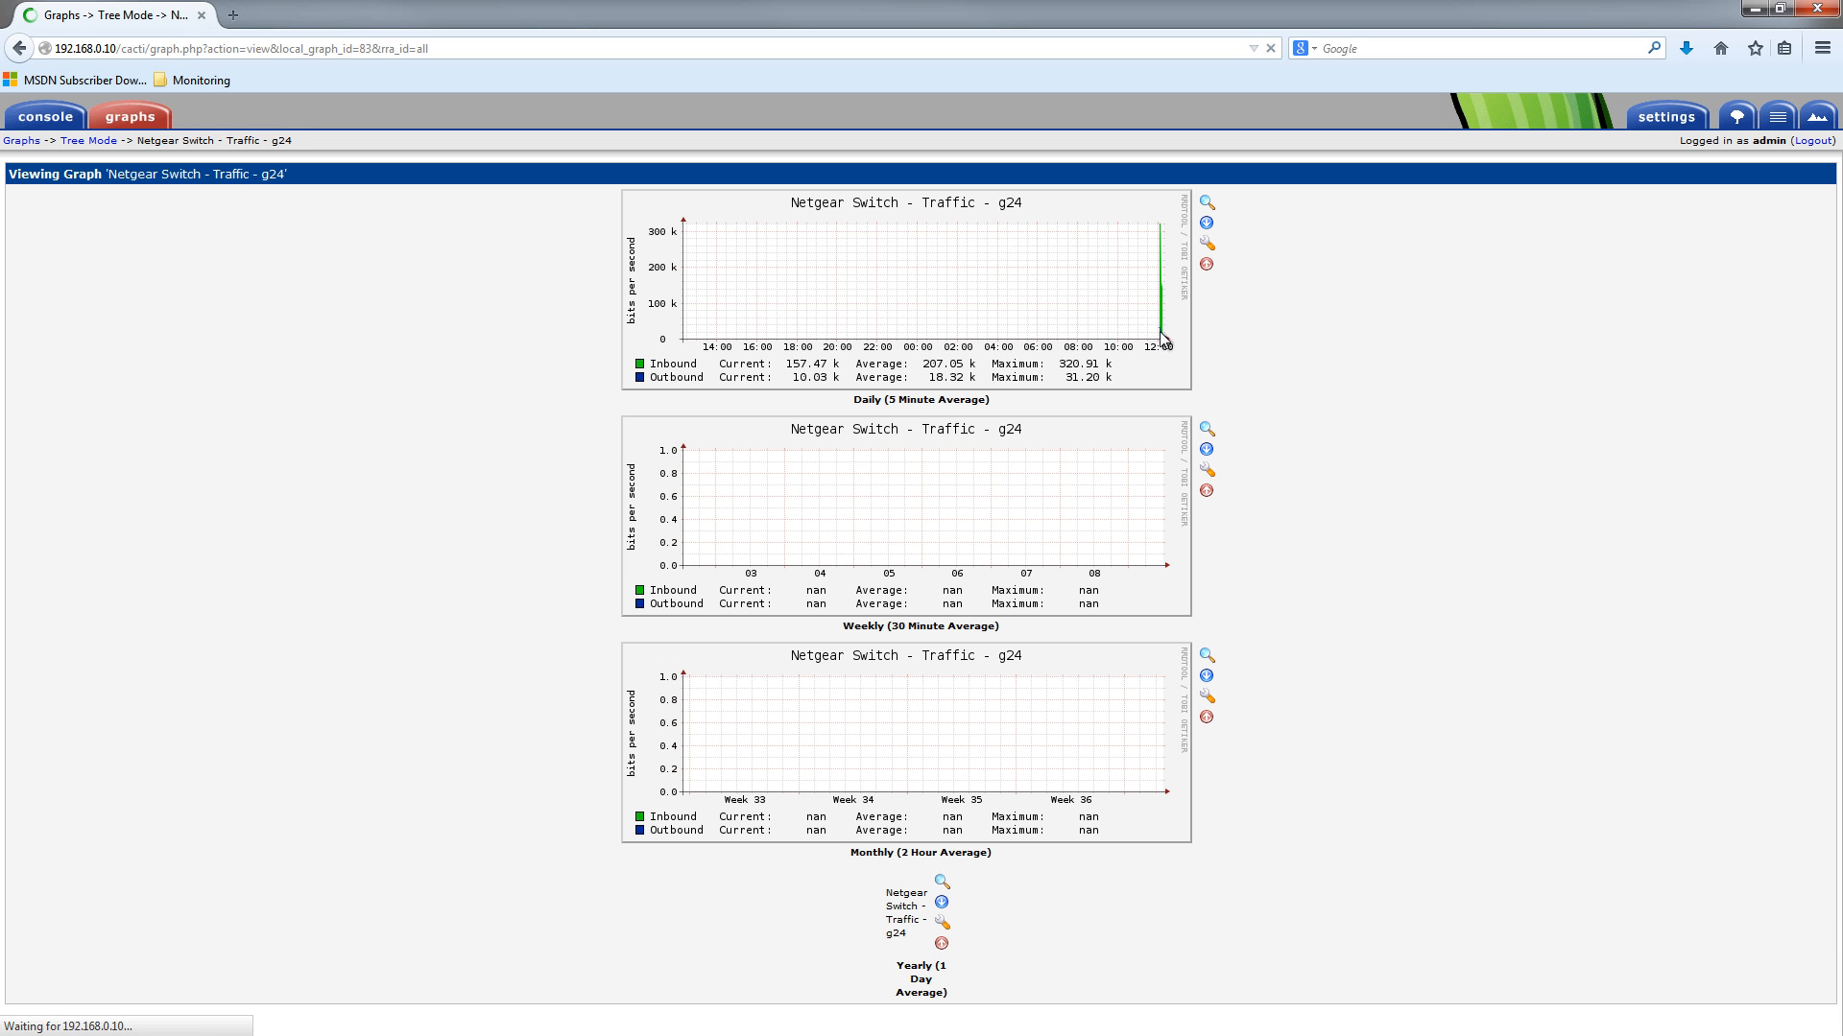
# Return to the switch's graphs in the tree and open the detailed view of its Ping Latency graph.
pyautogui.click(17, 48)
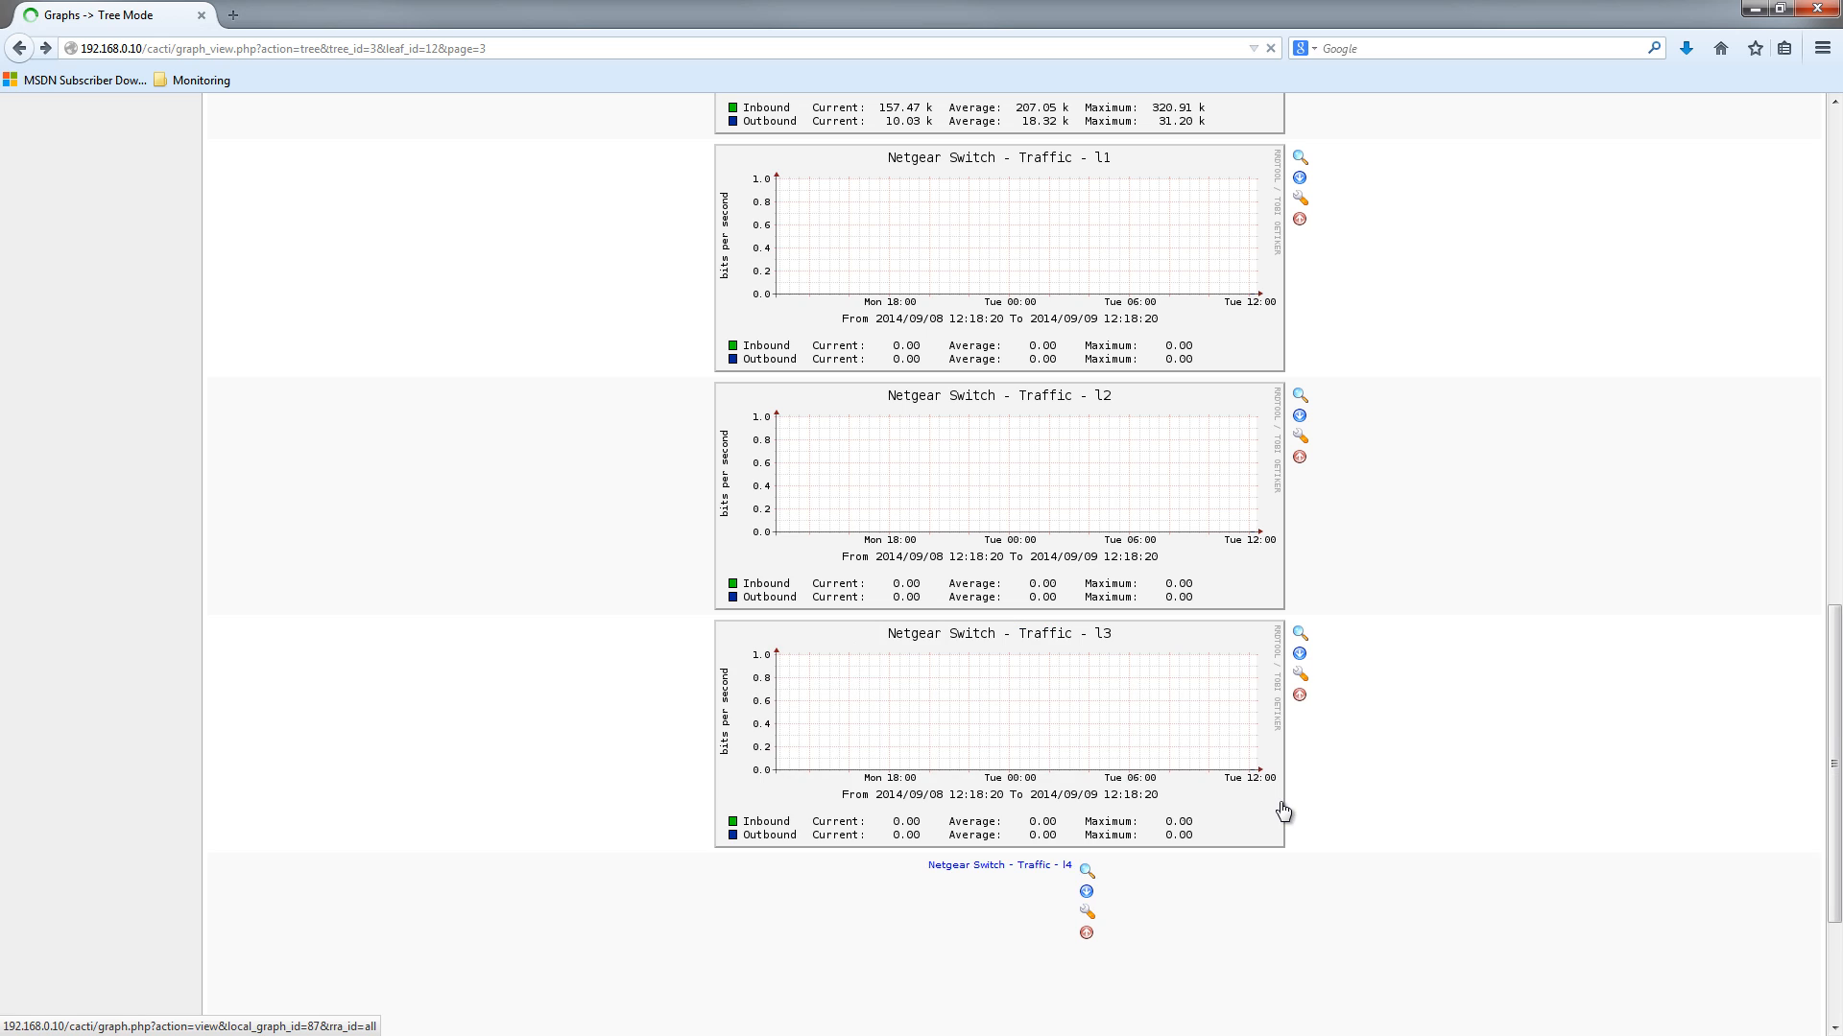
pyautogui.scroll(-3, 1285, 811)
pyautogui.scroll(-2, 1281, 804)
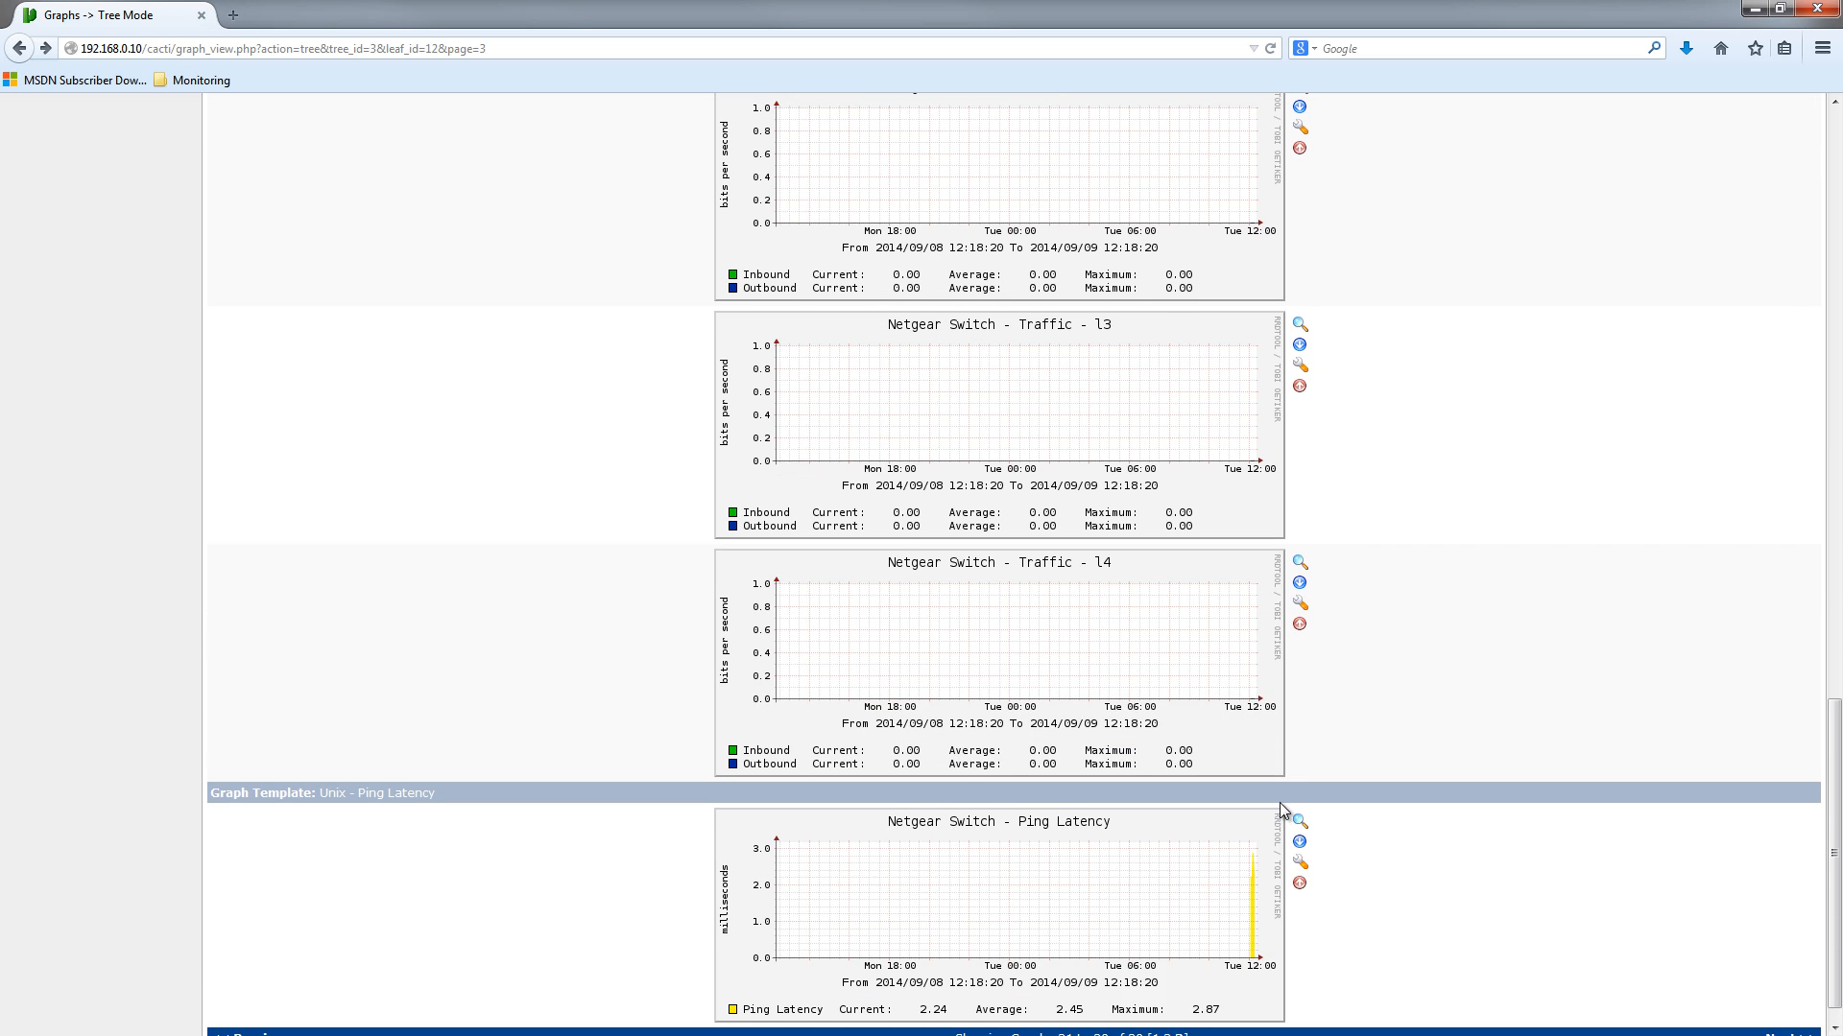
pyautogui.scroll(-1, 1281, 804)
pyautogui.click(1208, 884)
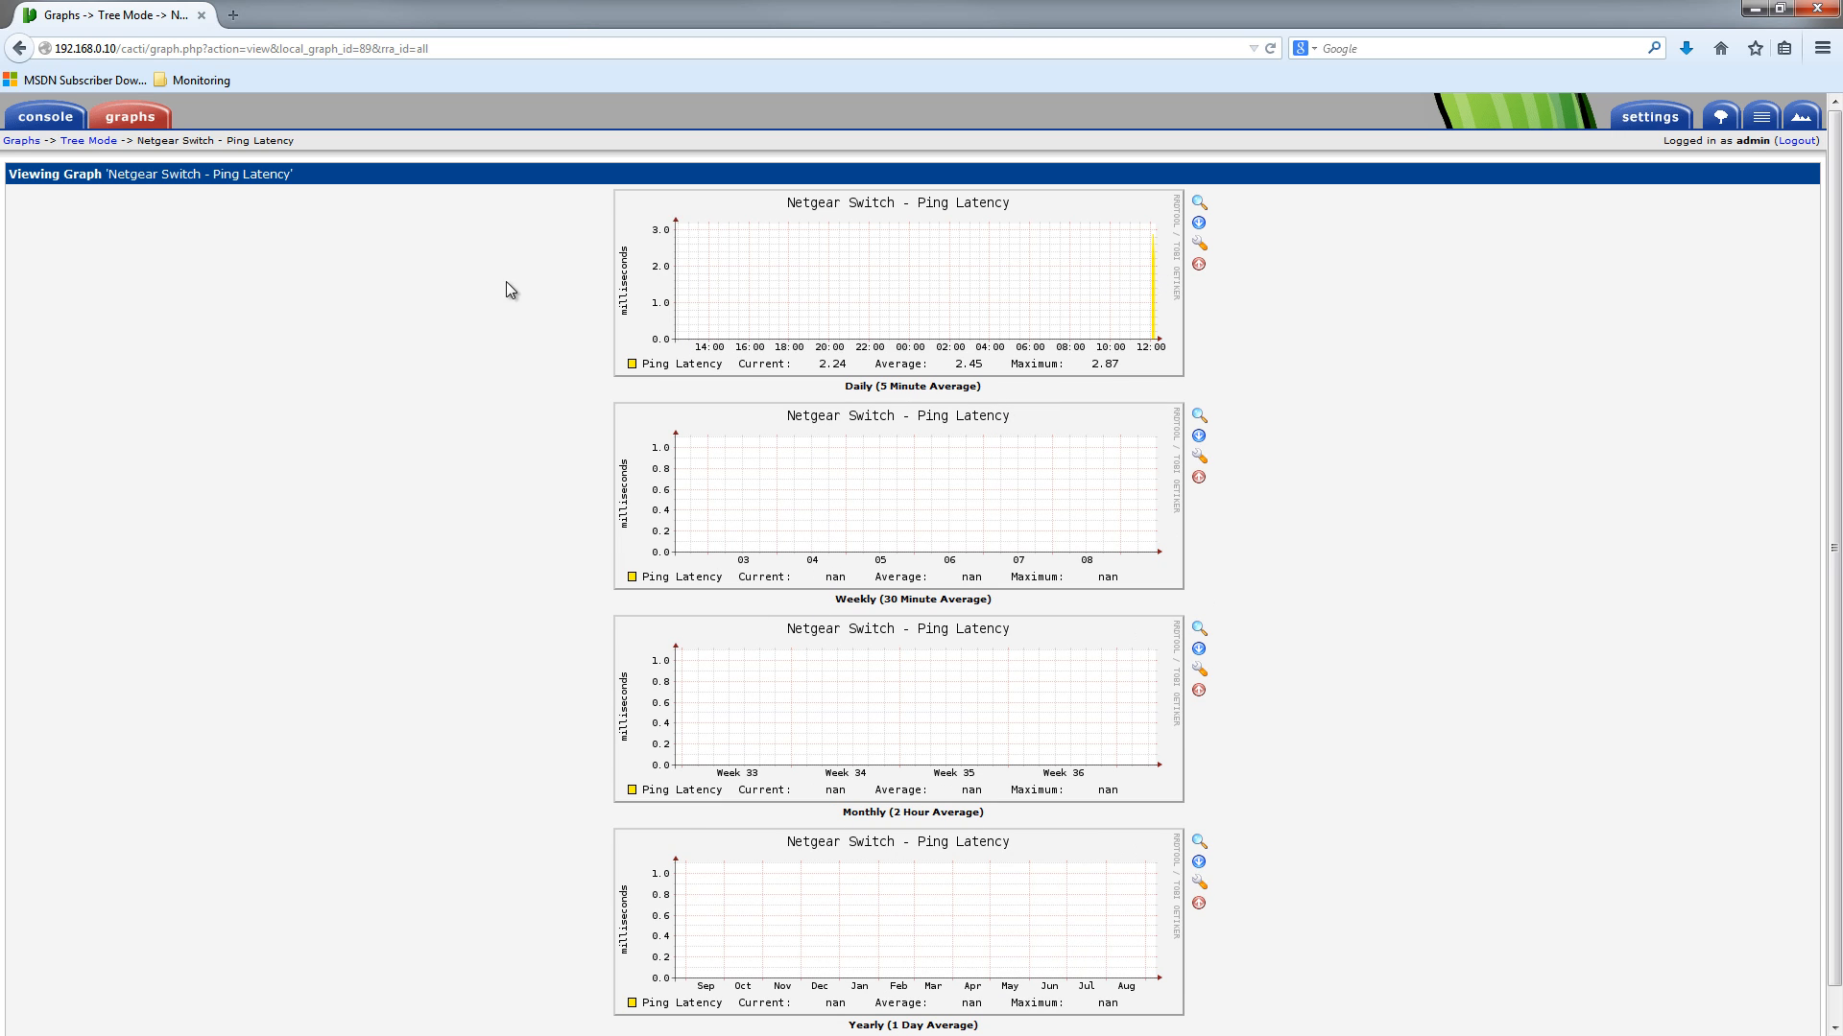
# Open the graph list of the Netgear Switch from its device settings in the console.
pyautogui.click(69, 121)
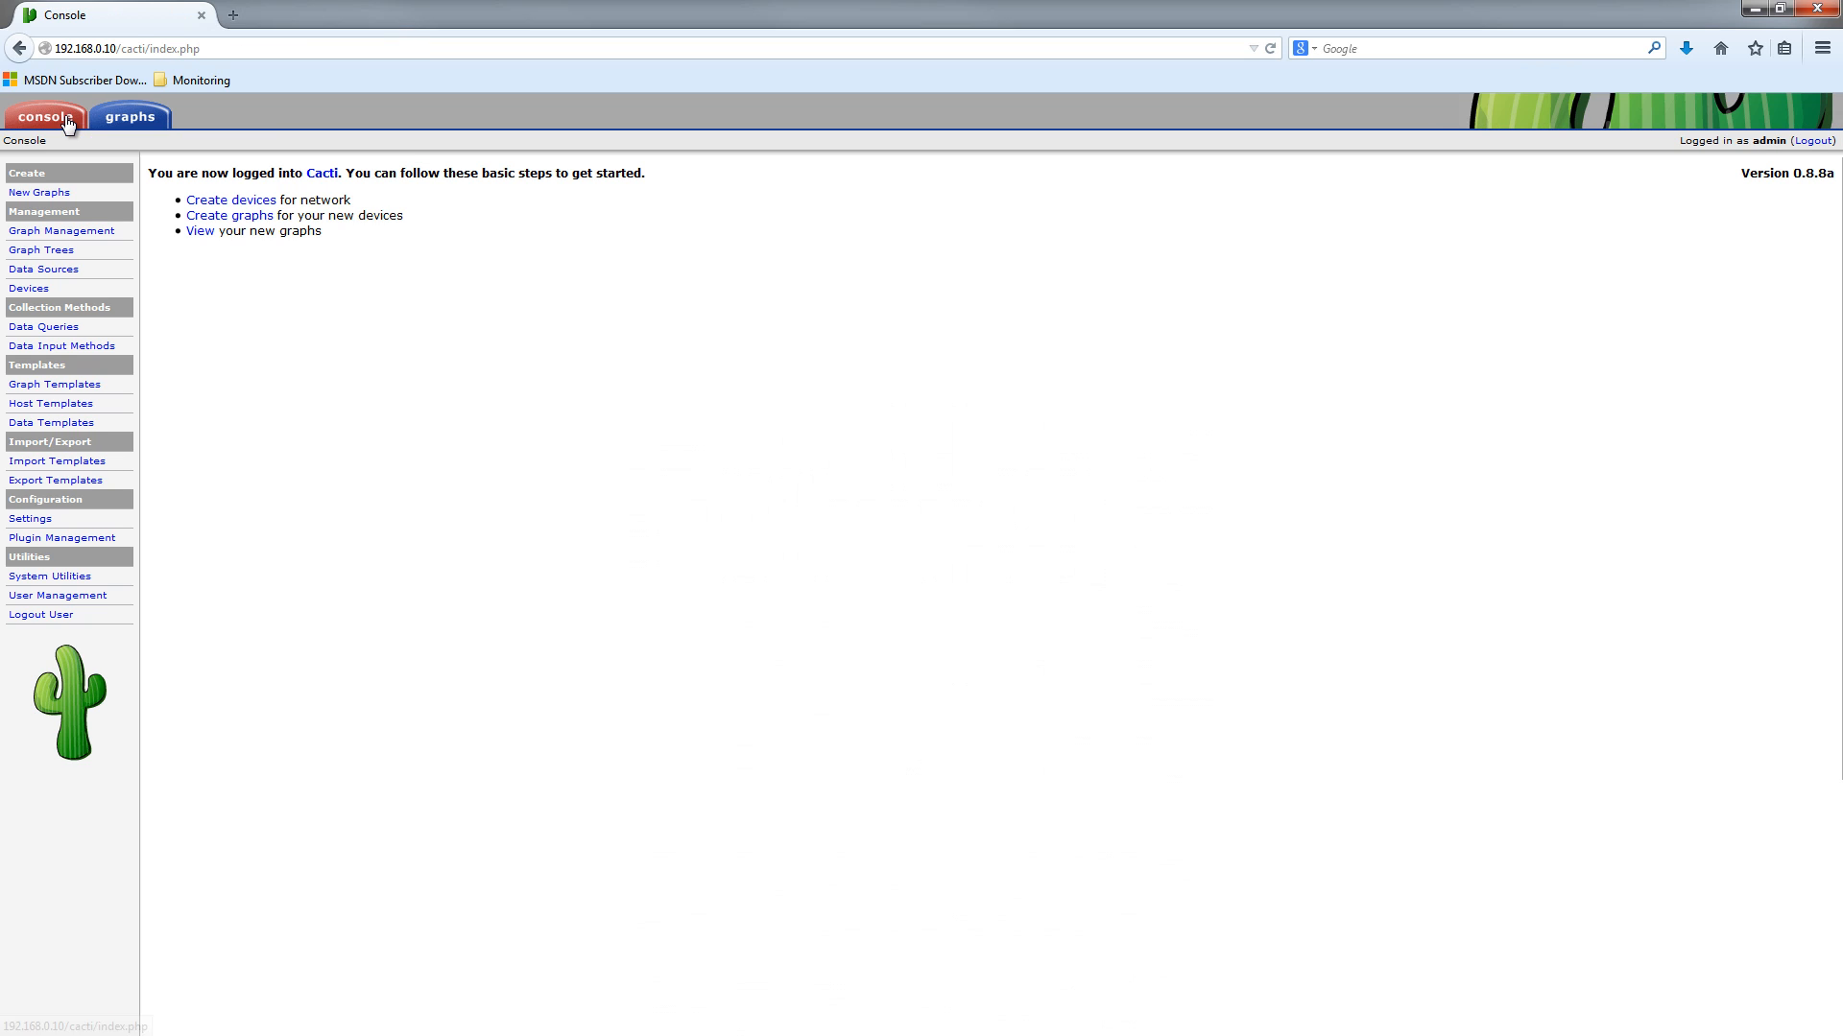
pyautogui.click(46, 290)
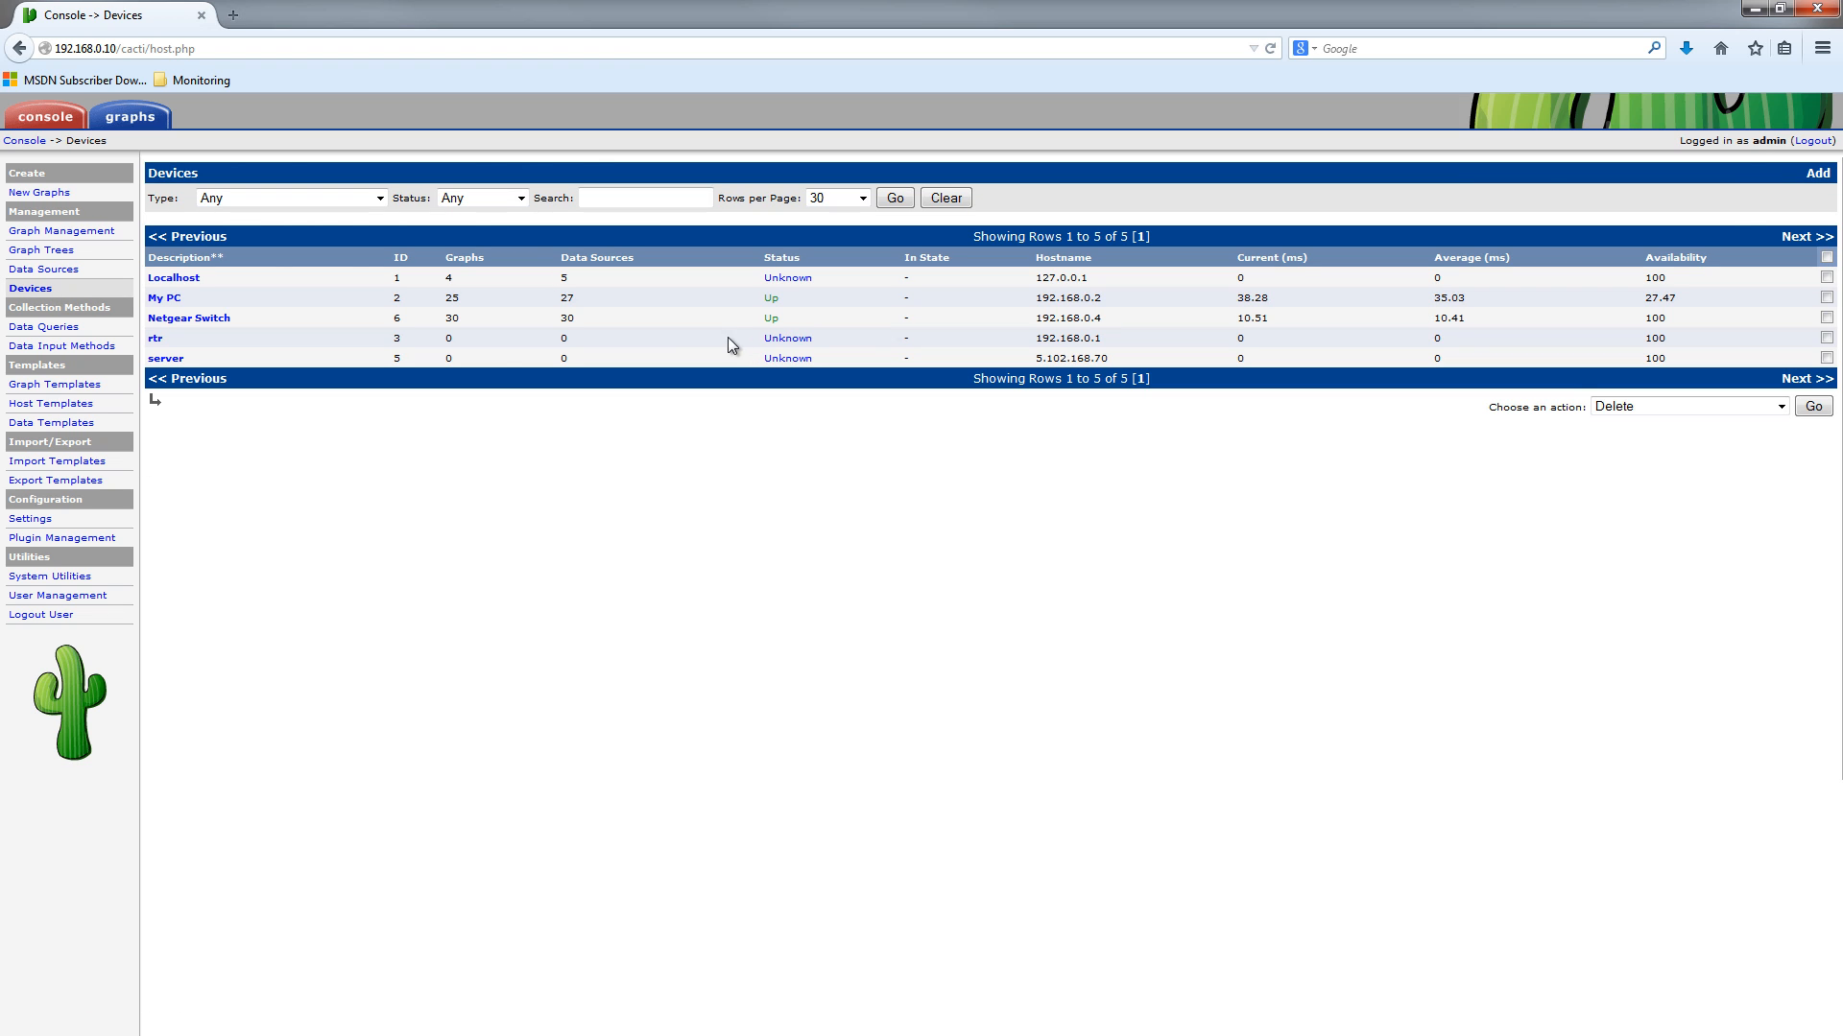
pyautogui.click(179, 320)
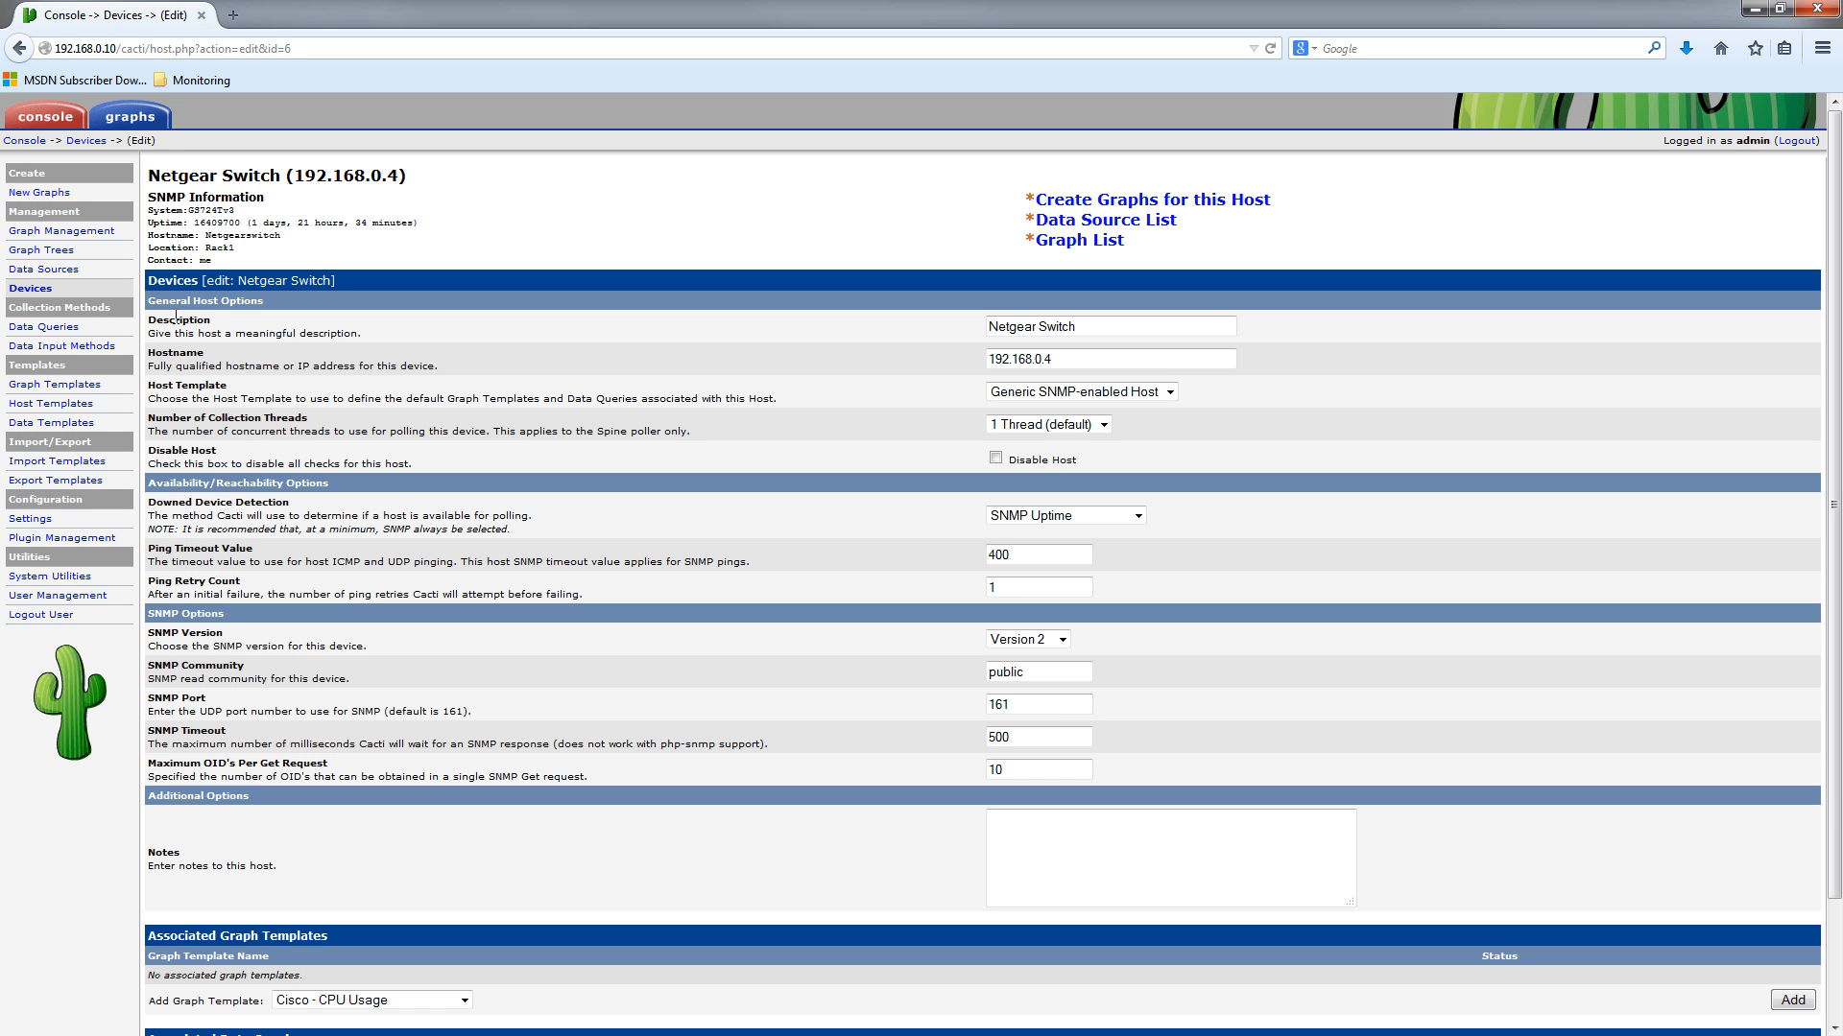
pyautogui.click(1106, 252)
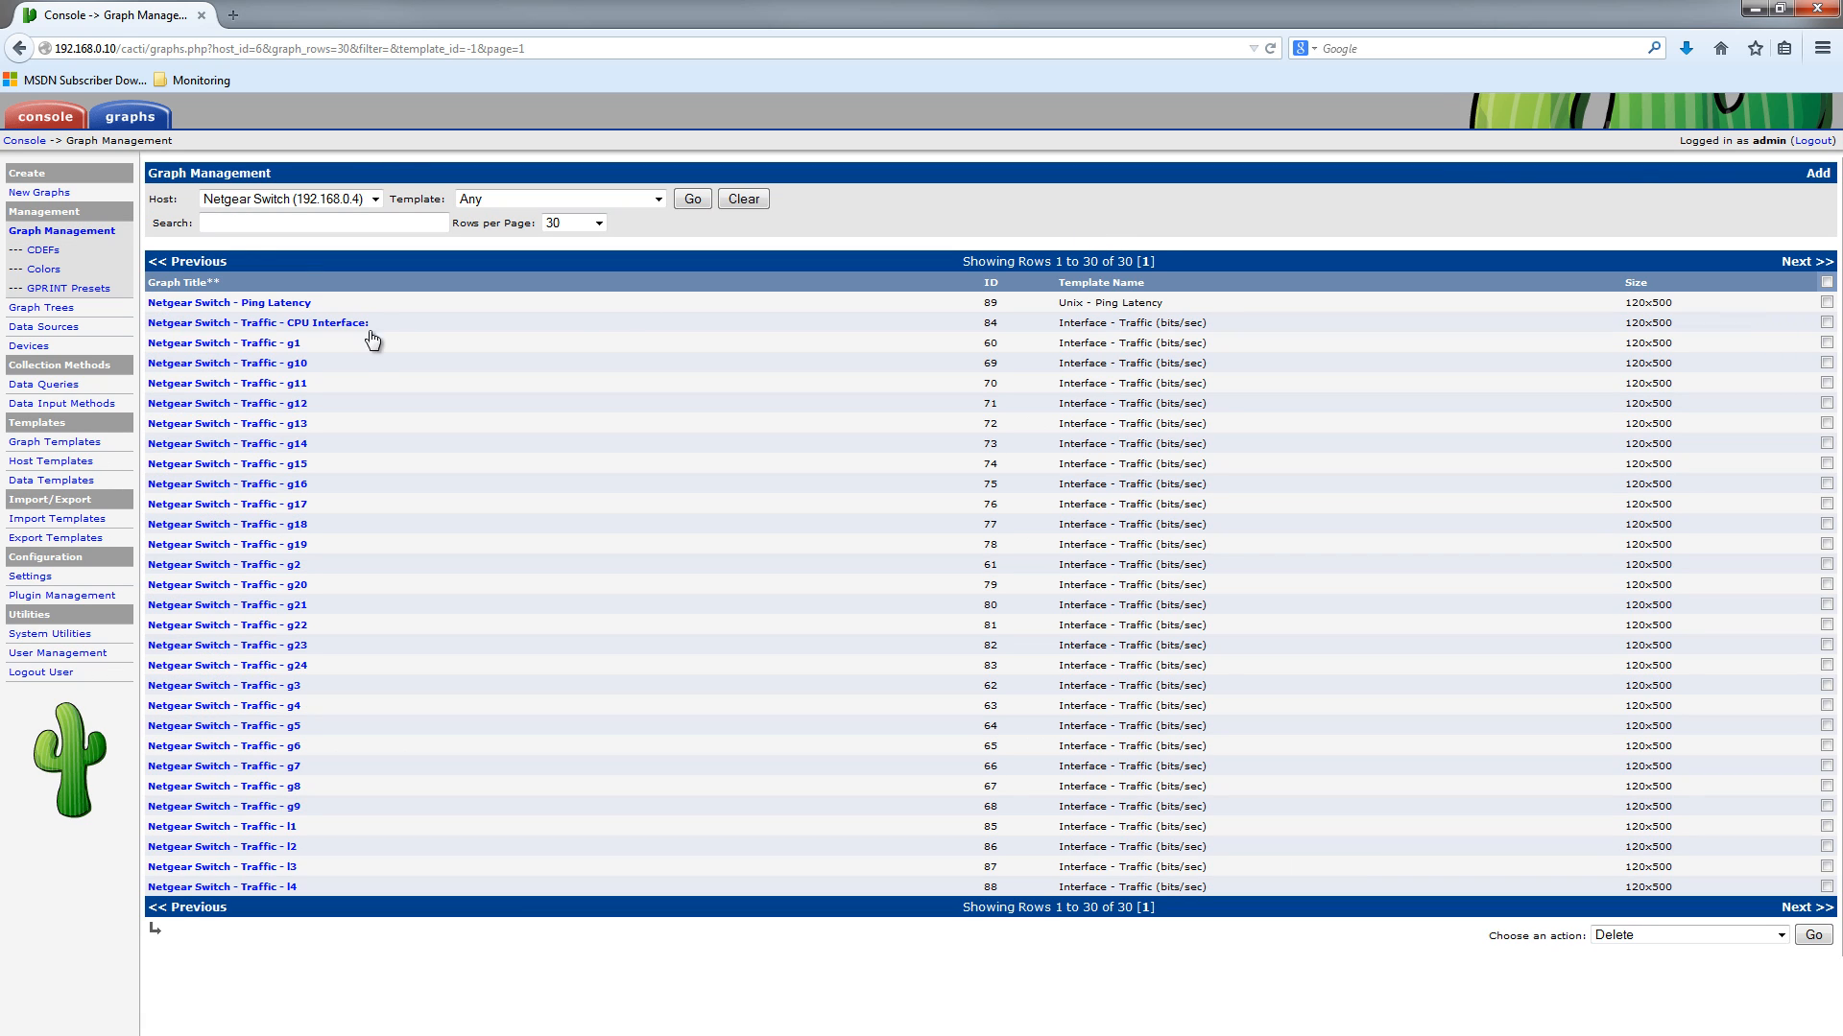
# Set the legend color of the Netgear Switch's Ping Latency graph to 6557D0 and save the graph.
pyautogui.click(291, 305)
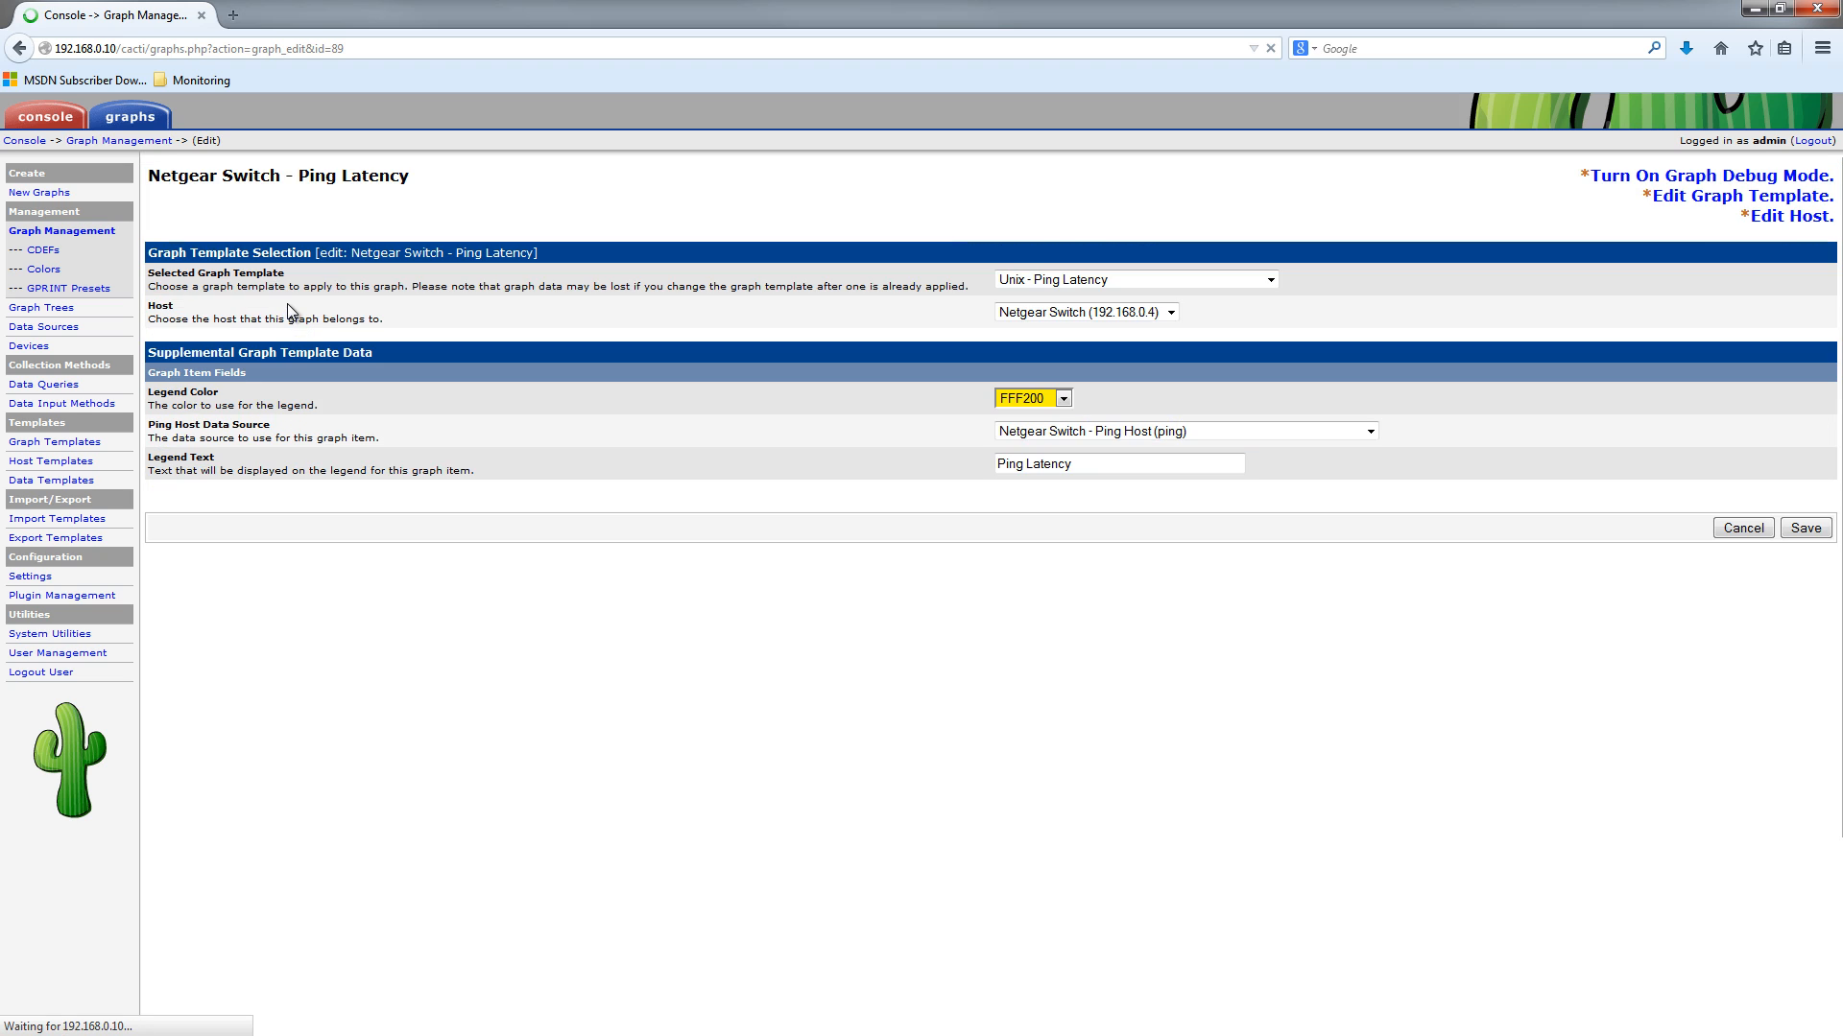
pyautogui.click(1024, 401)
pyautogui.scroll(-15, 1048, 621)
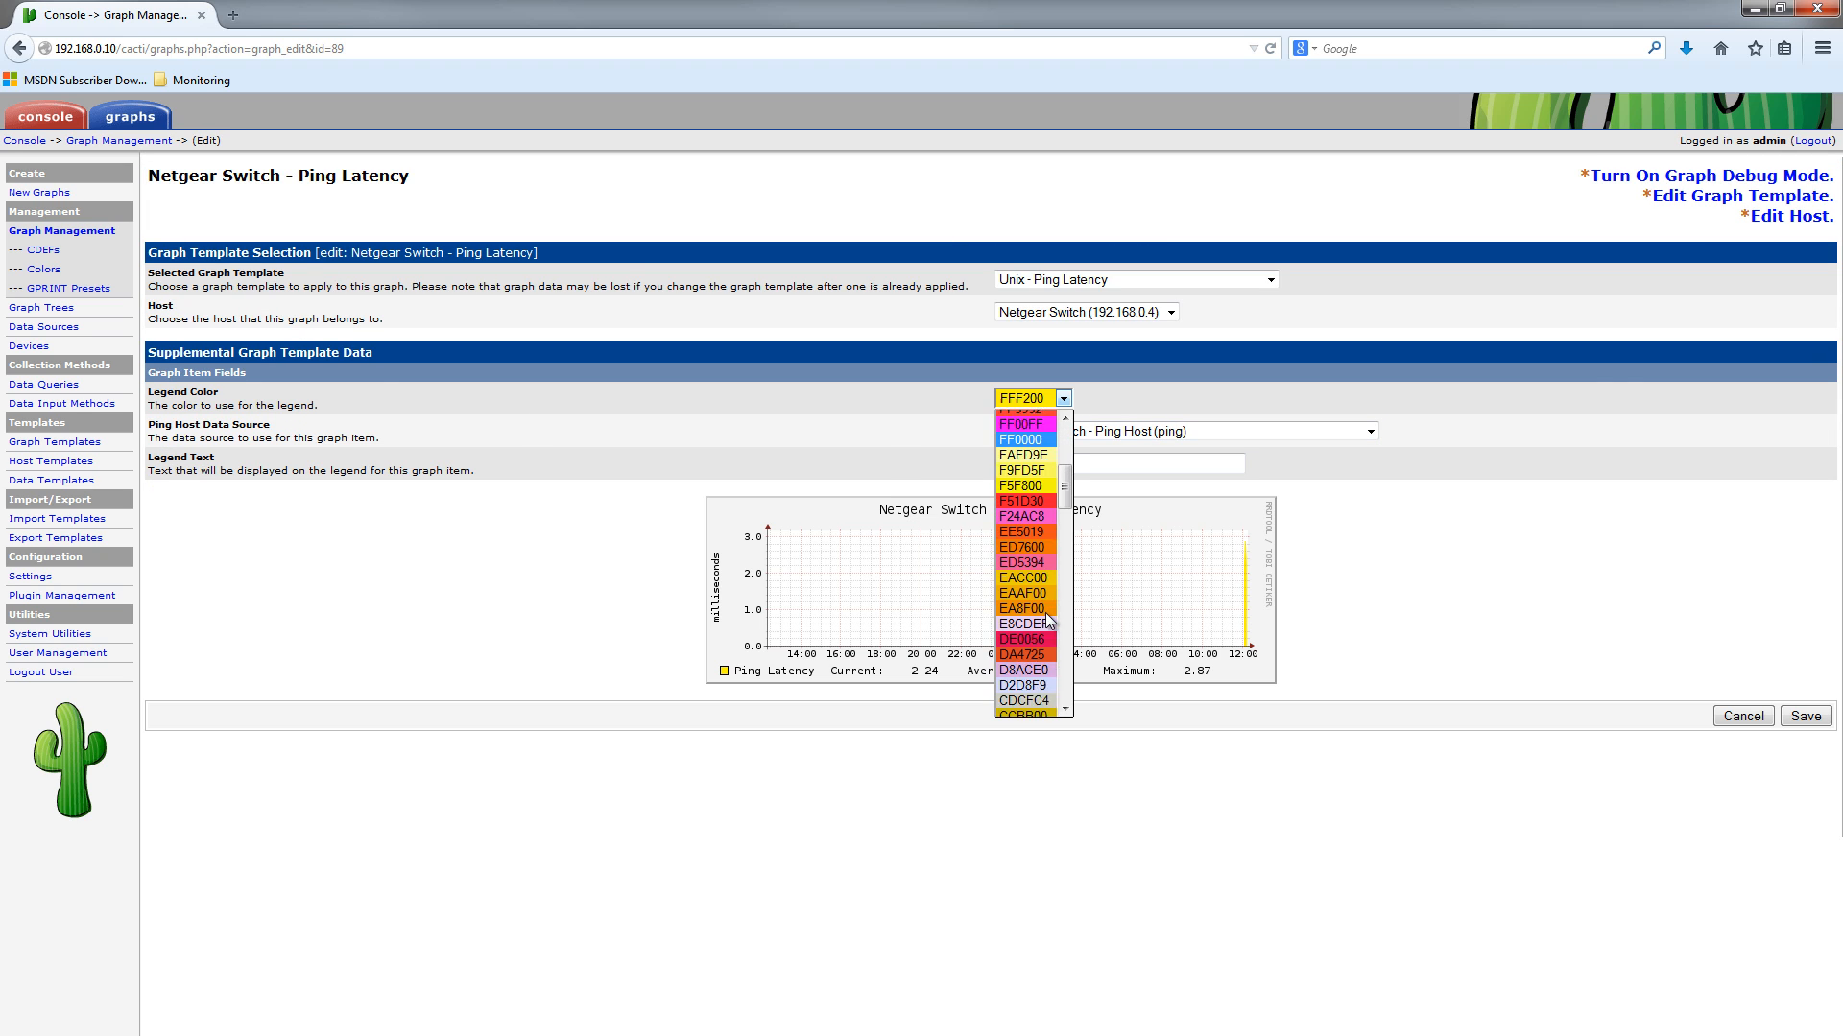
pyautogui.scroll(-7, 1048, 621)
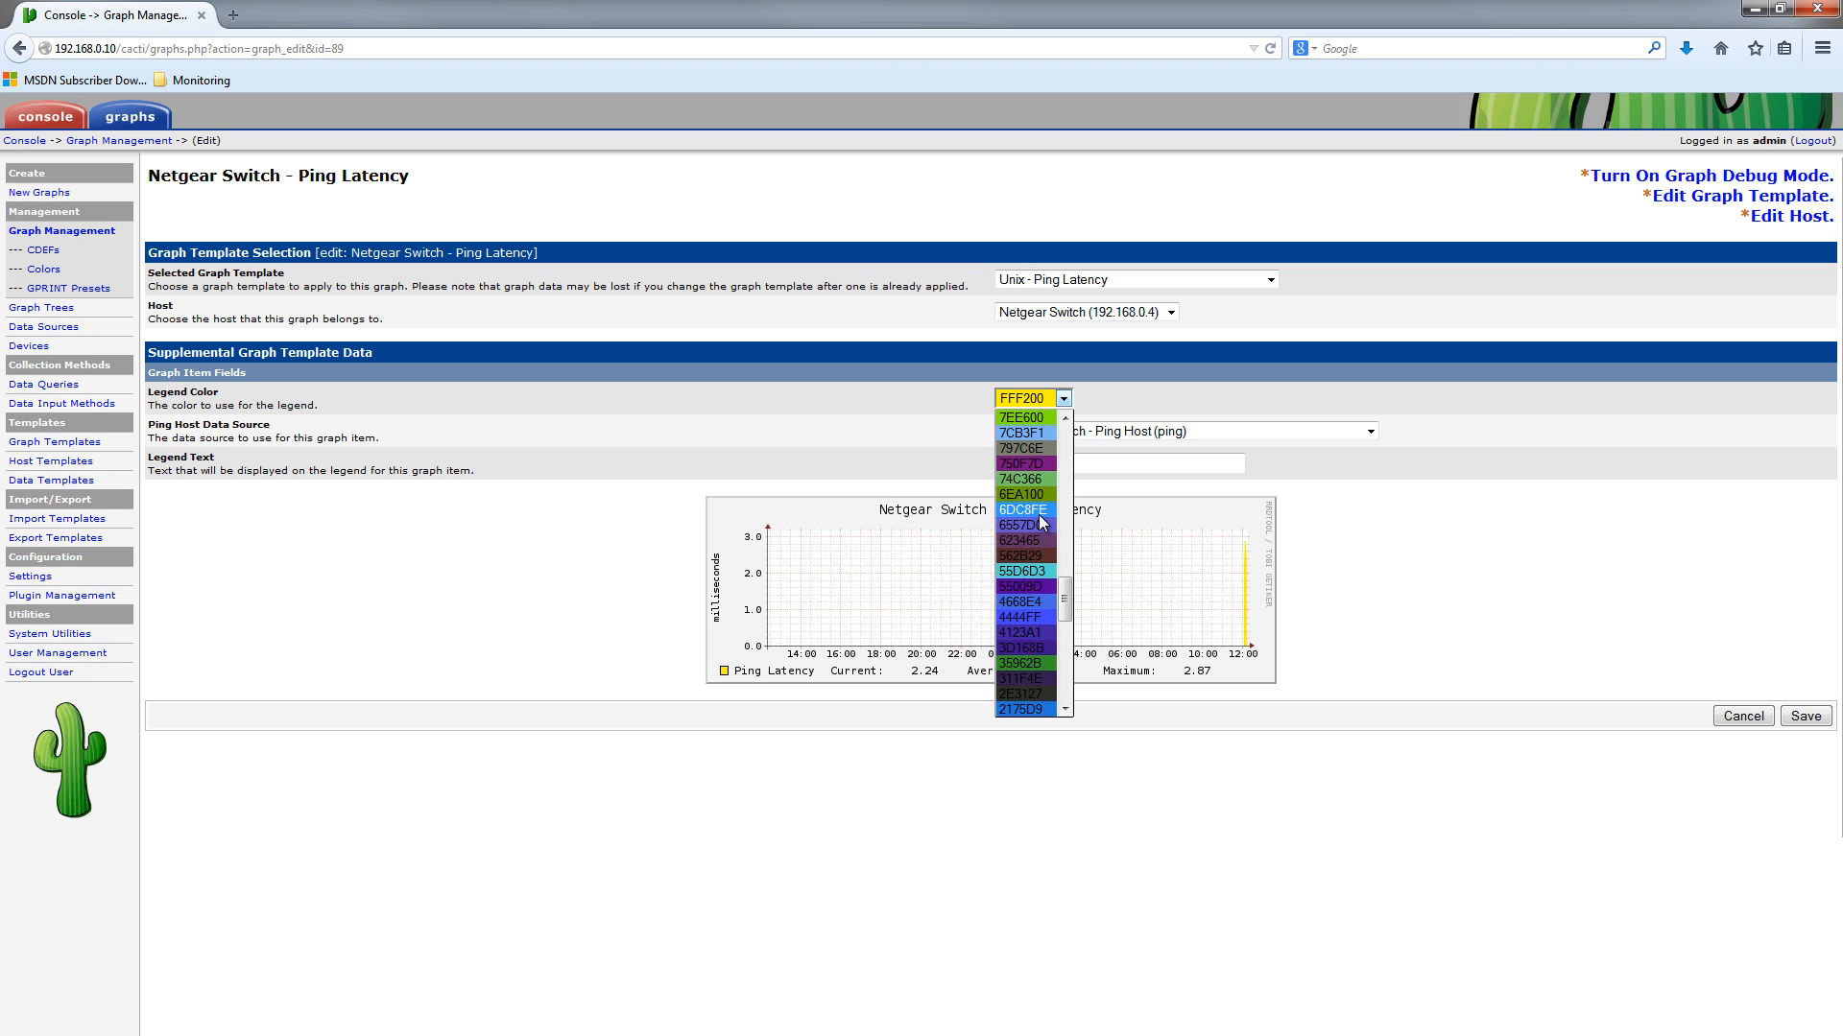
pyautogui.click(1040, 534)
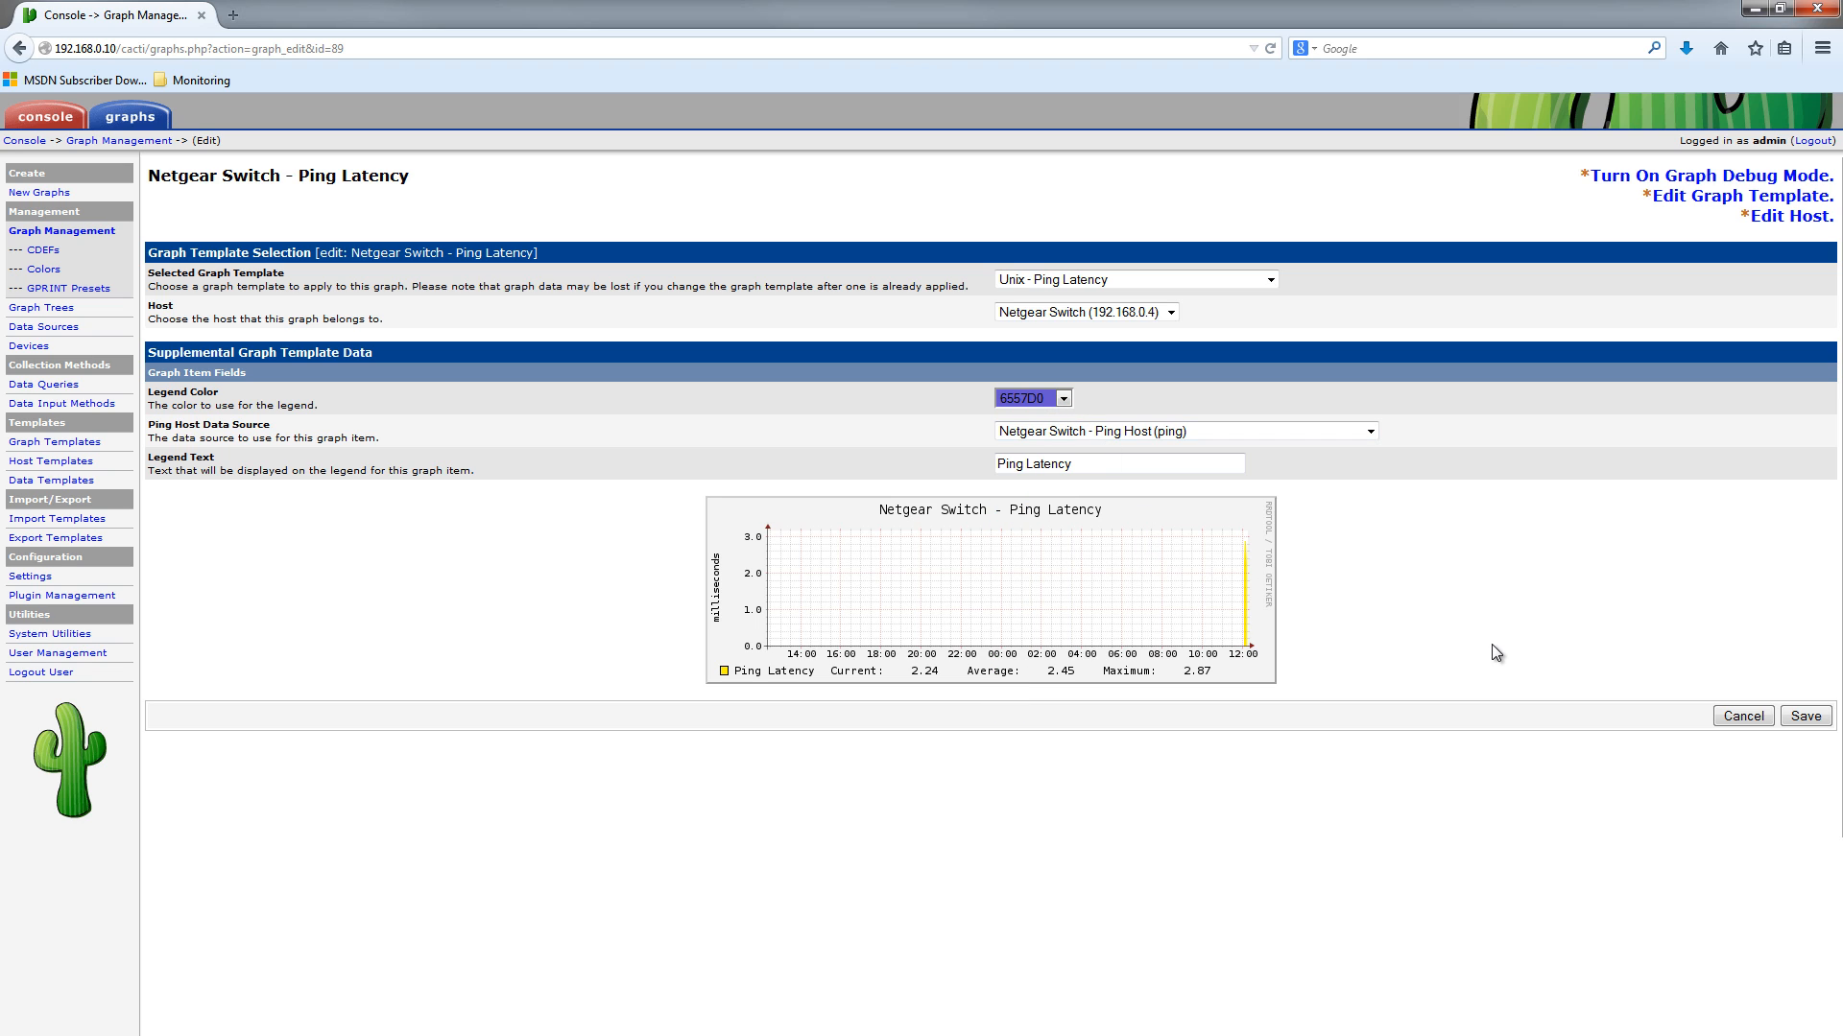
pyautogui.click(1808, 719)
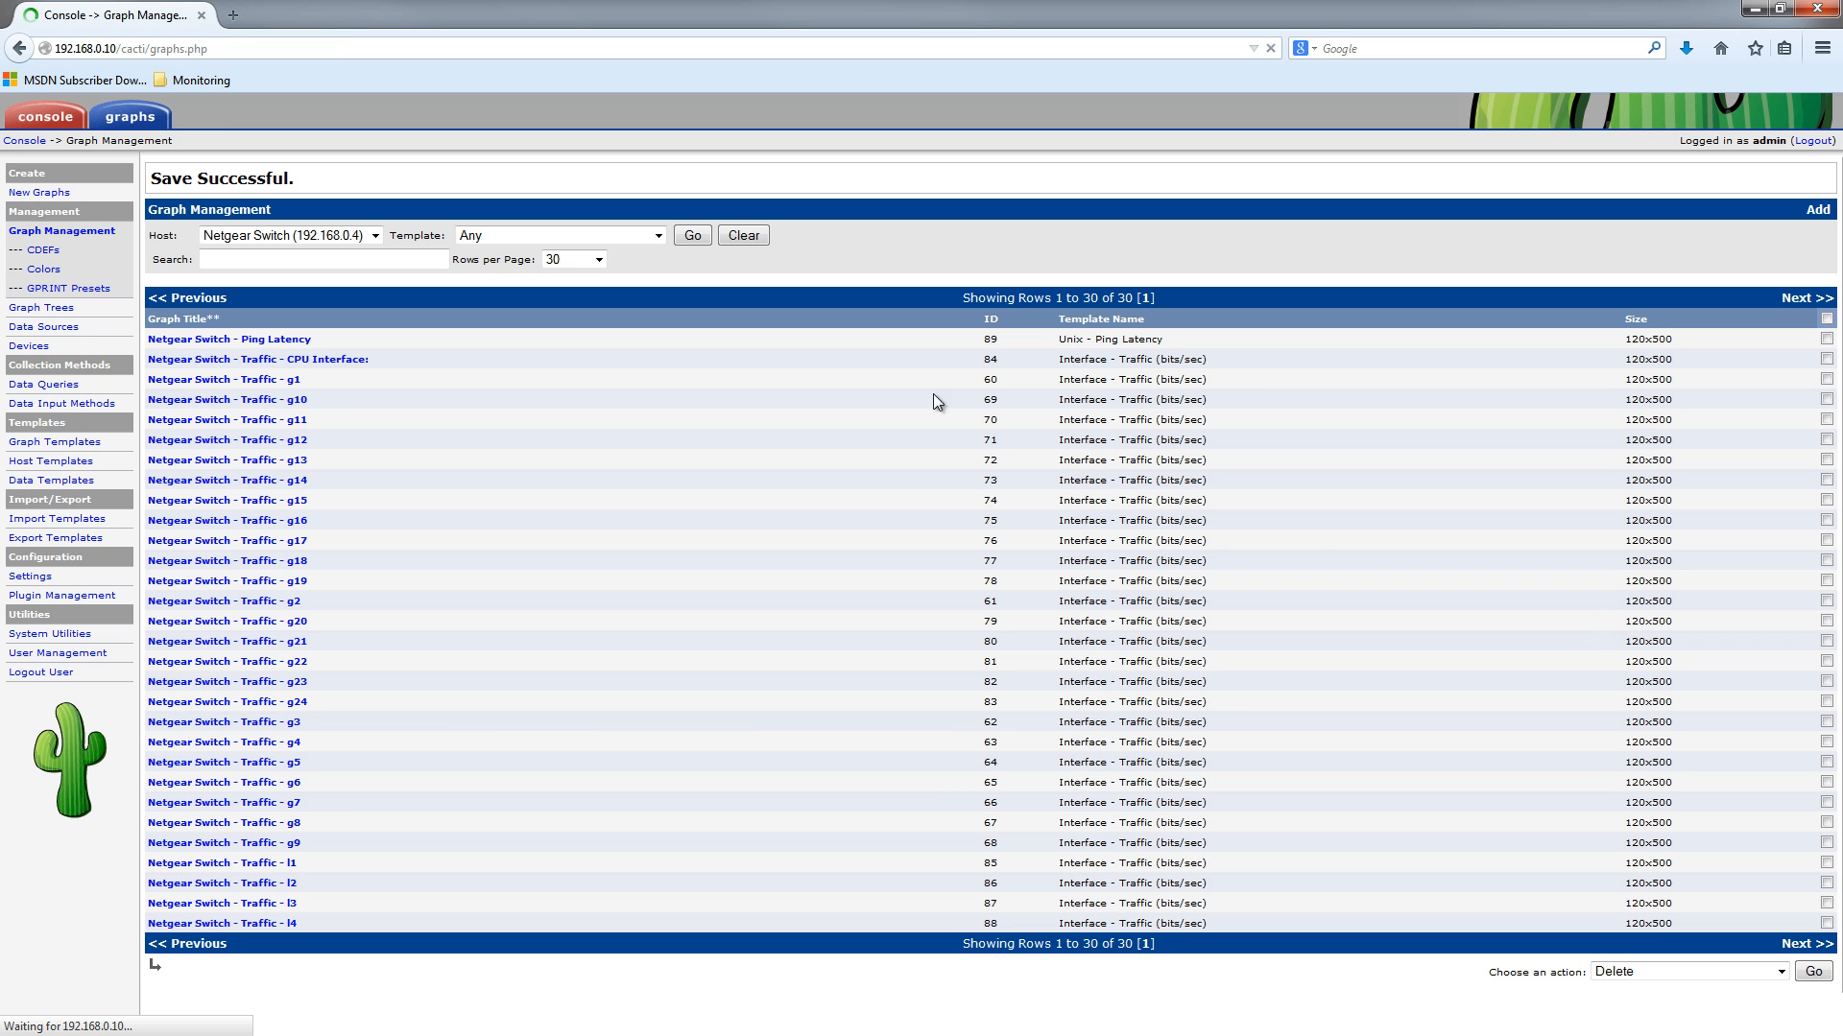
# Check the new legend color in the Ping Latency graph's preview and go back to the graph view.
pyautogui.click(278, 338)
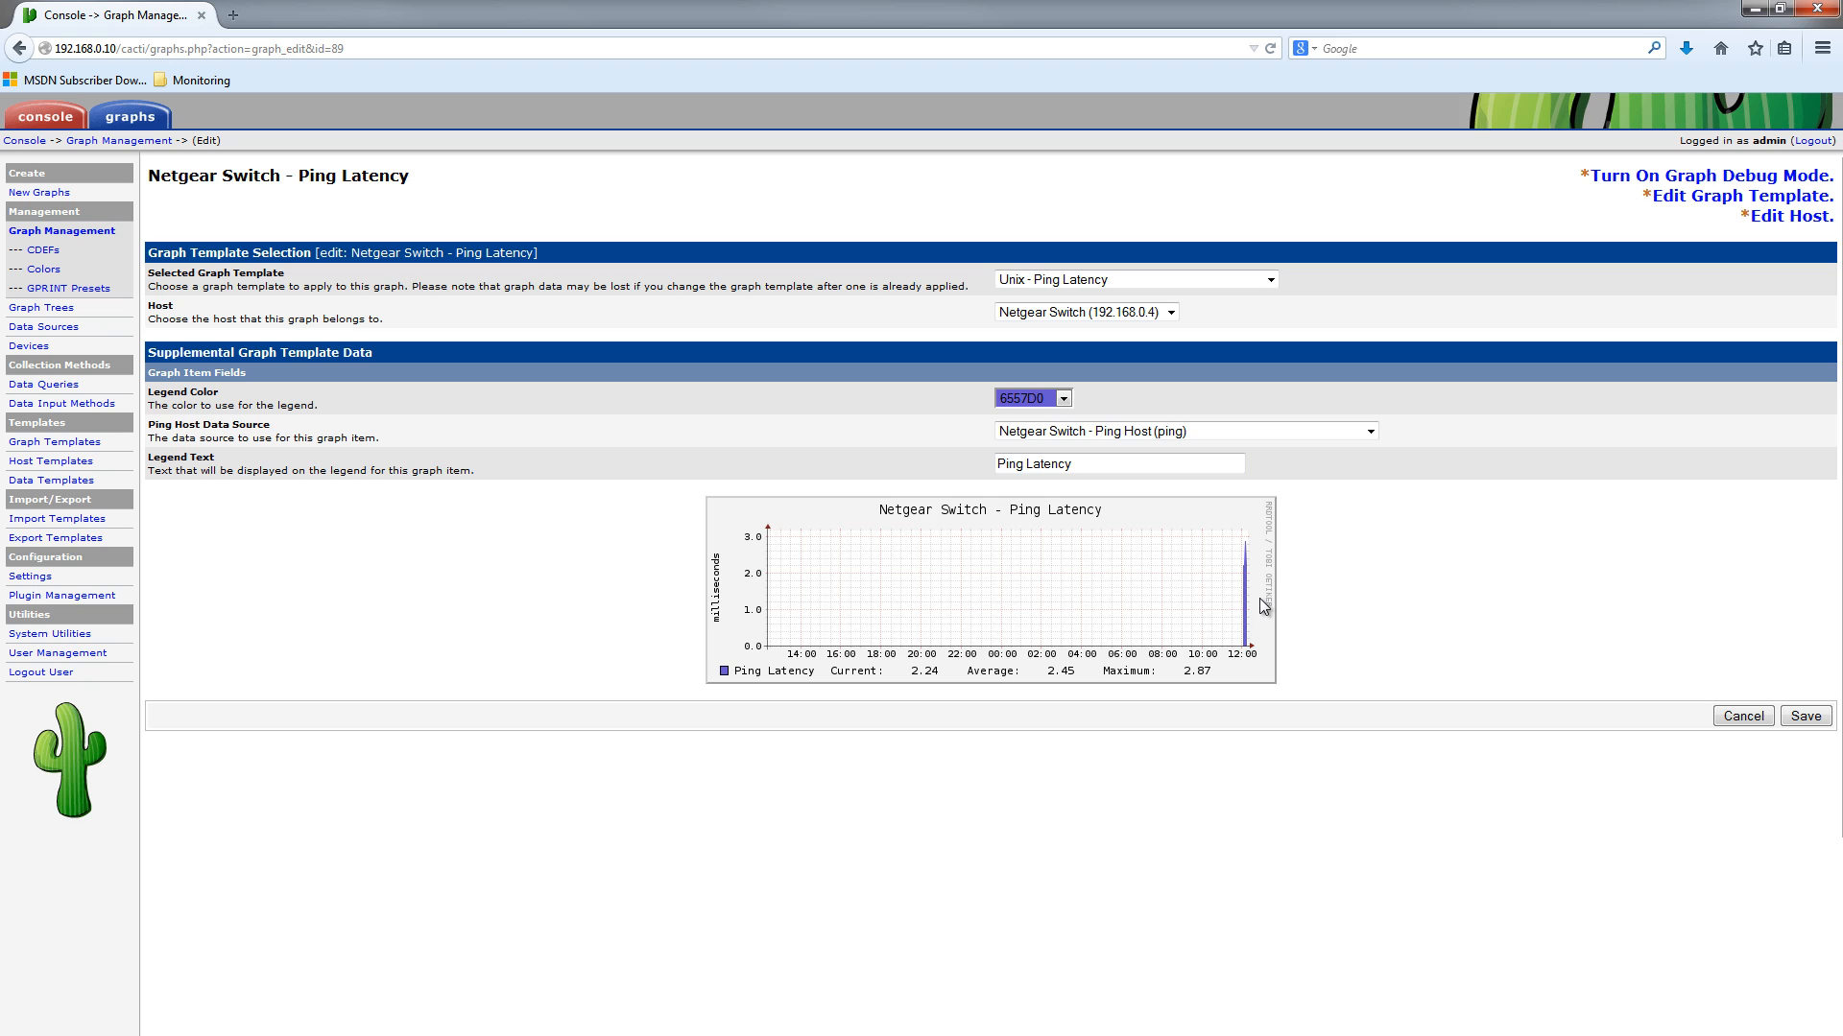
pyautogui.click(141, 117)
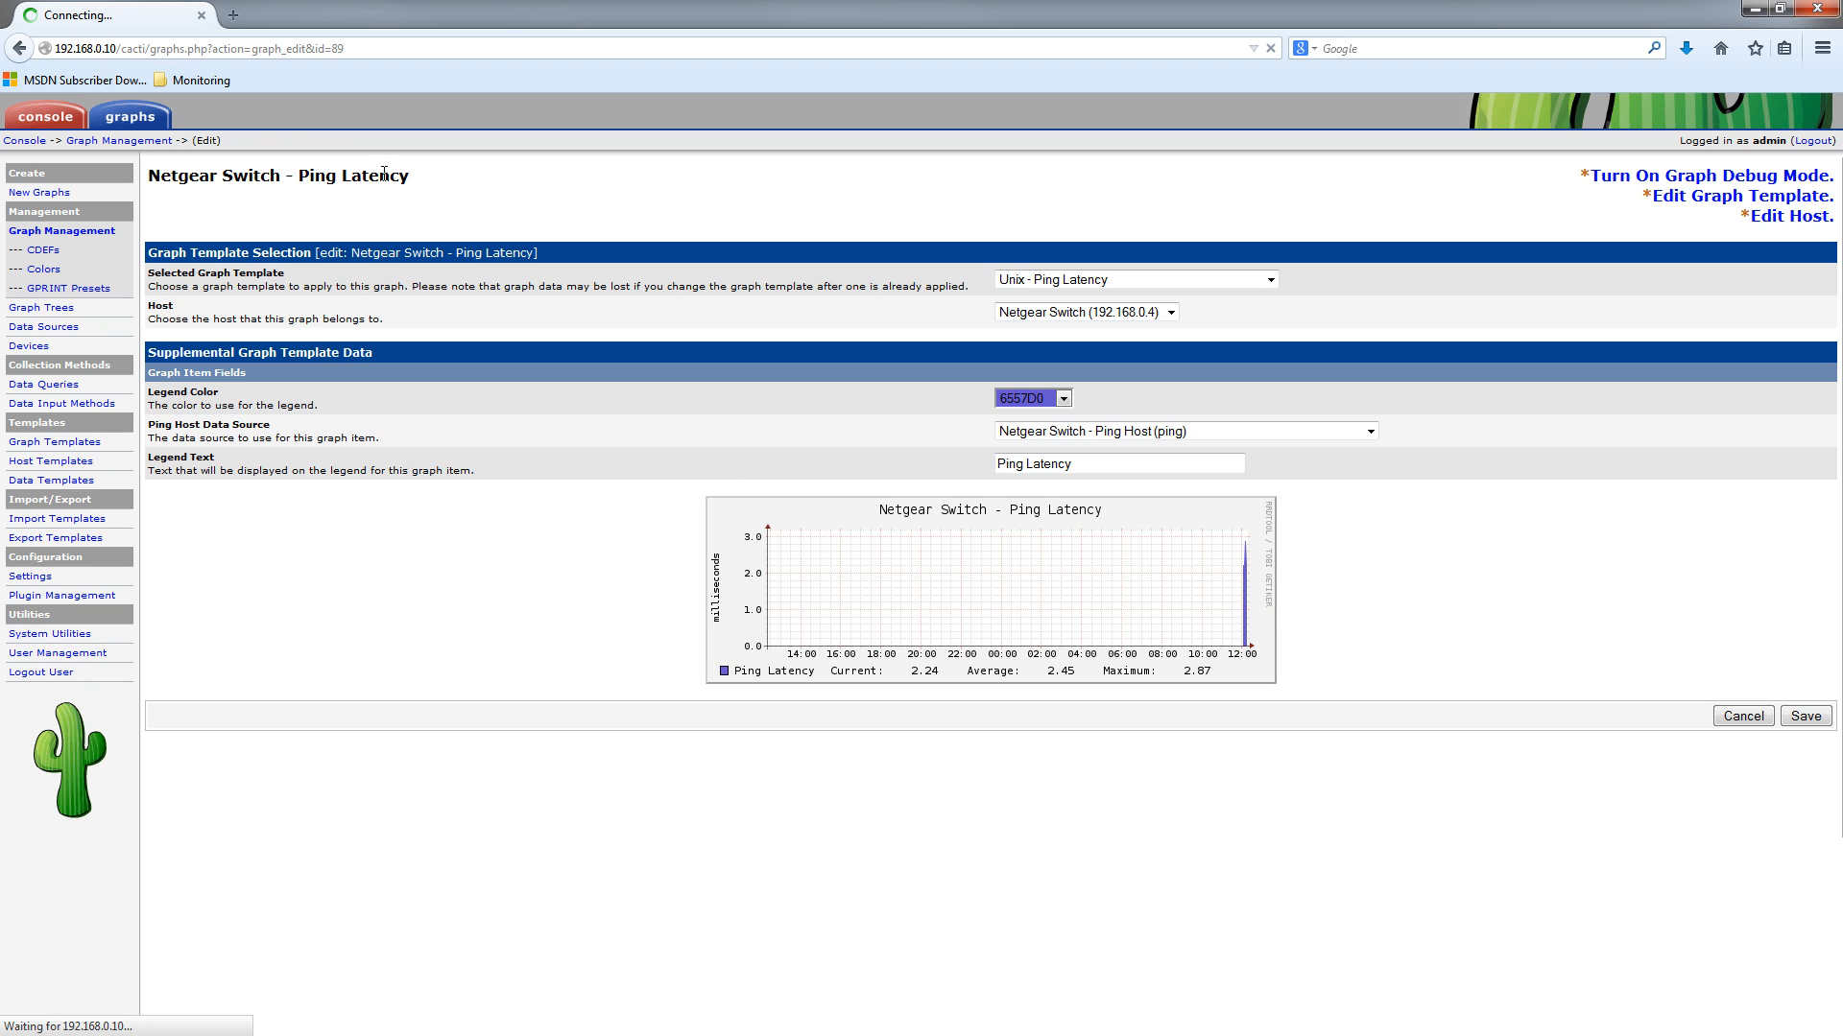